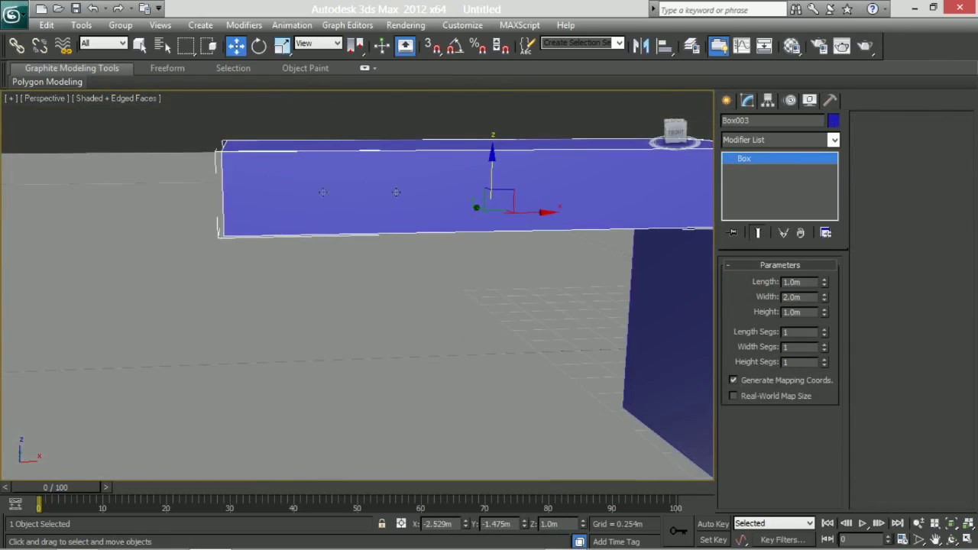
- Convert Box003 to Editable Poly and extrude its end face into a long leg
right_click(273, 174)
left_click(439, 330)
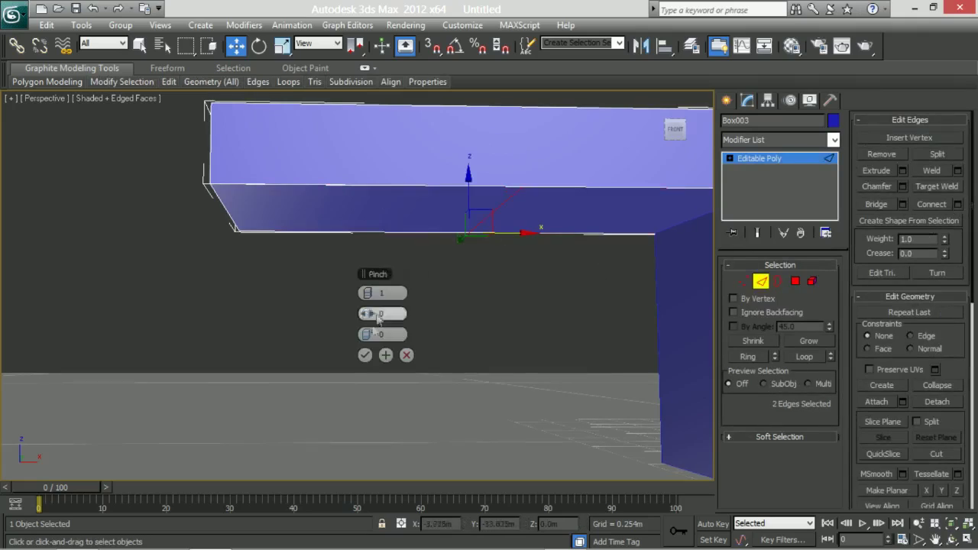
left_click(796, 281)
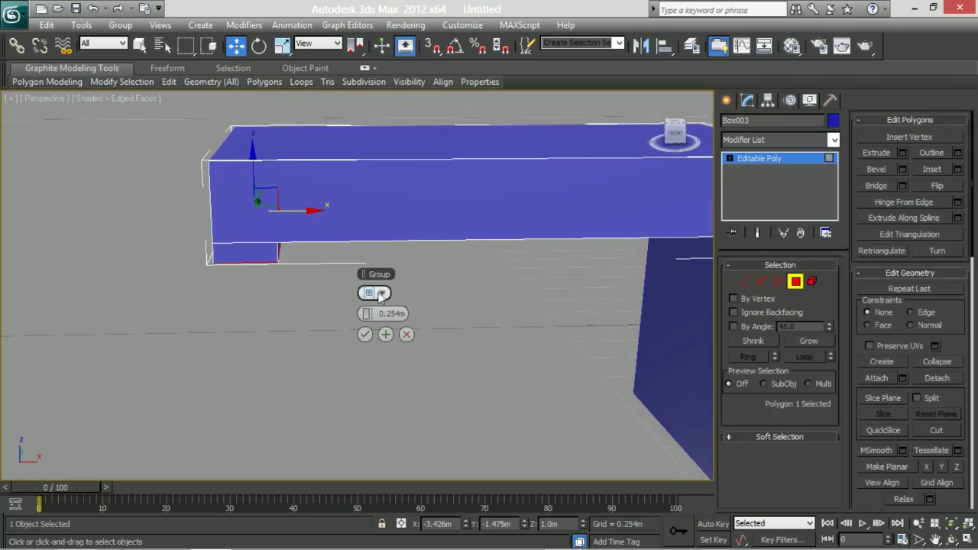
left_click_drag(374, 313, 840, 306)
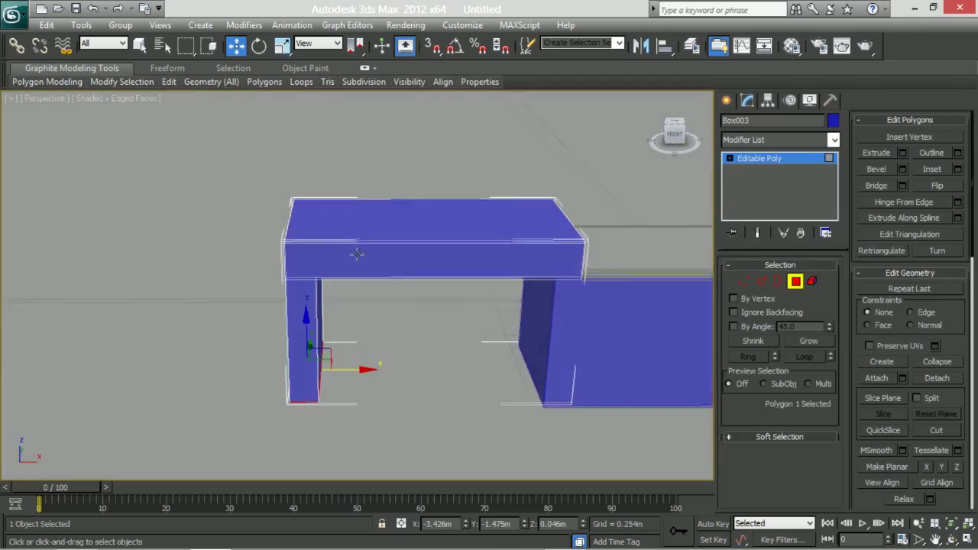
- Move the slab onto the counter top, narrow a box to half width, and extrude its side face far right
left_click_drag(642, 229, 436, 229)
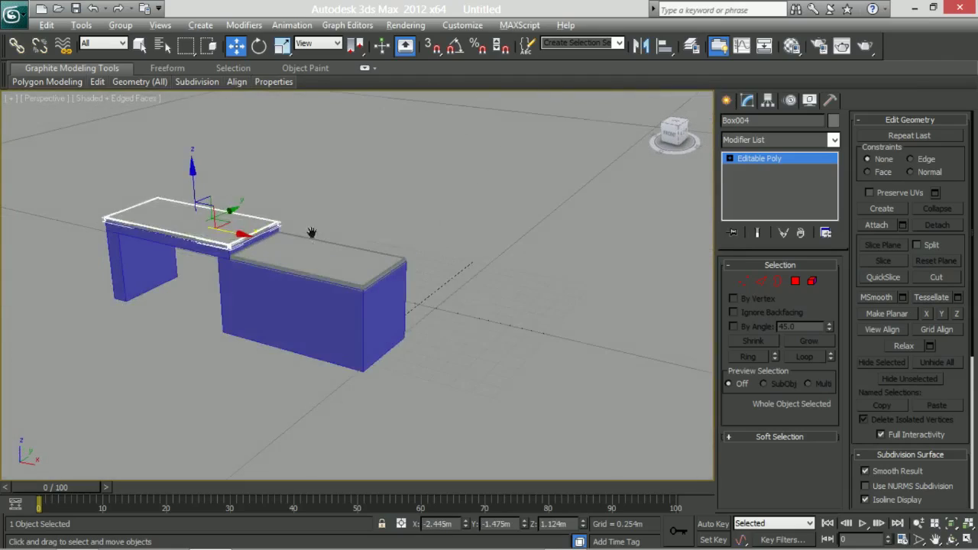
left_click_drag(527, 383, 480, 383)
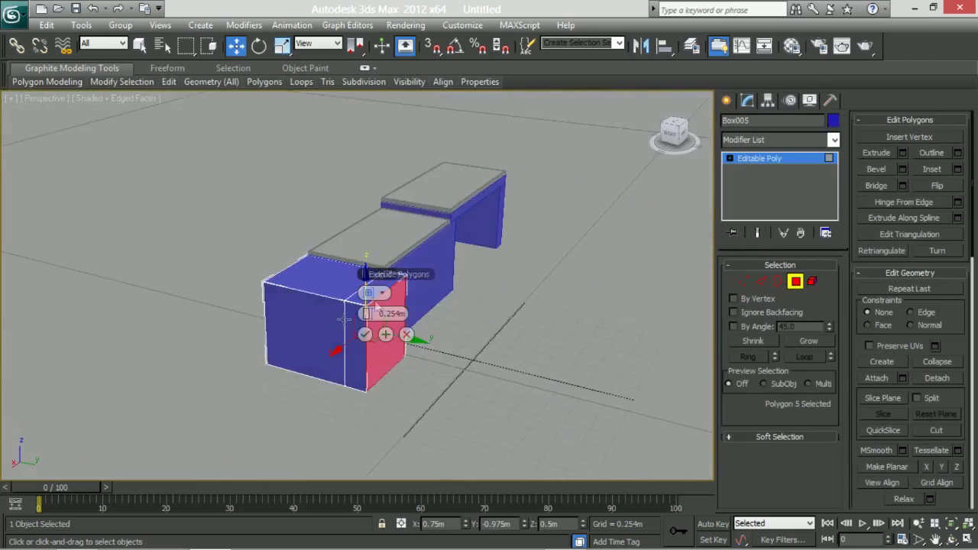
left_click_drag(368, 313, 726, 340)
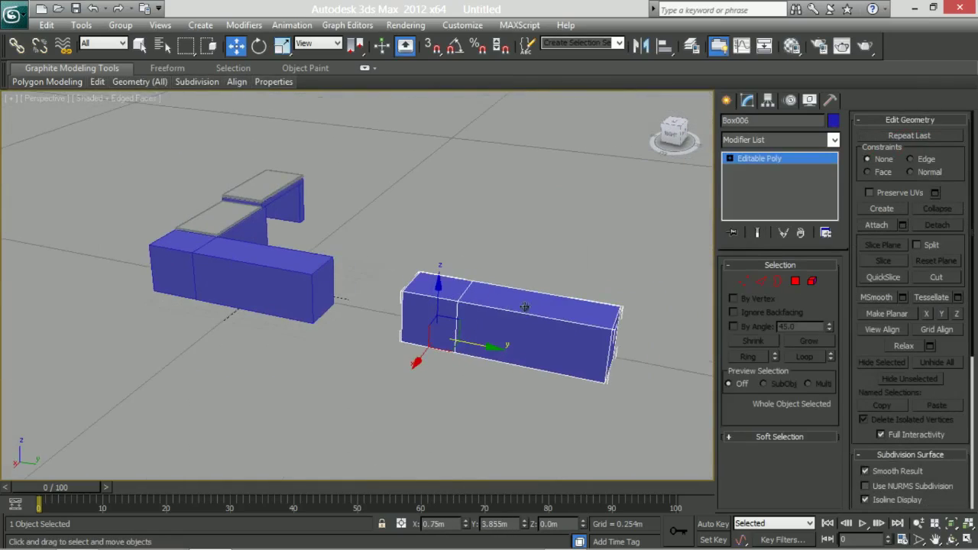
middle_click_drag(526, 307, 340, 320, "alt")
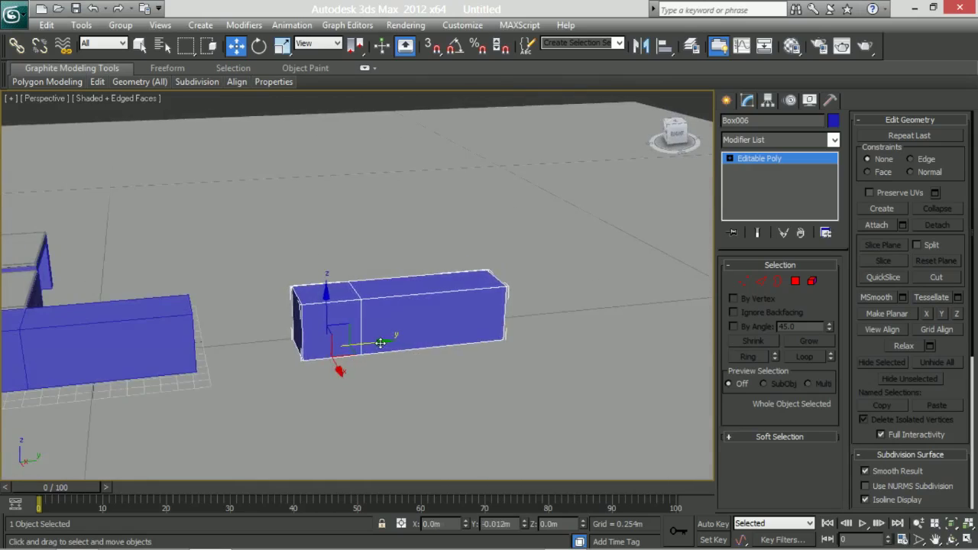
left_click(174, 265)
- Convert the box to Editable Poly and extrude the left box's end face
scroll(514, 364, "up", 2)
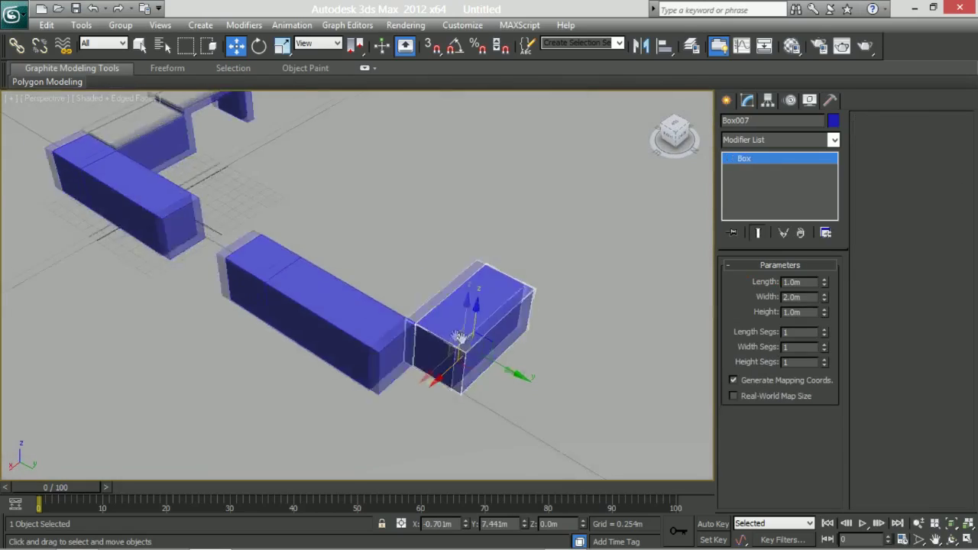
scroll(496, 340, "up", 4)
right_click(408, 316)
left_click(581, 428)
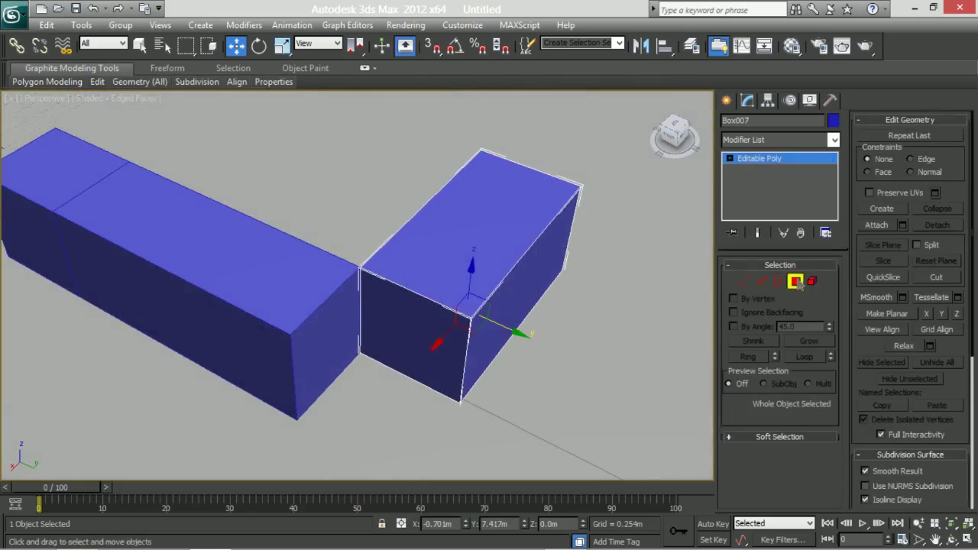
scroll(482, 311, "down", 5)
mouse_move(481, 311)
middle_mouse_down("alt")
mouse_move(280, 273)
mouse_move(367, 225)
mouse_move(323, 243)
mouse_move(397, 233)
middle_mouse_up("alt")
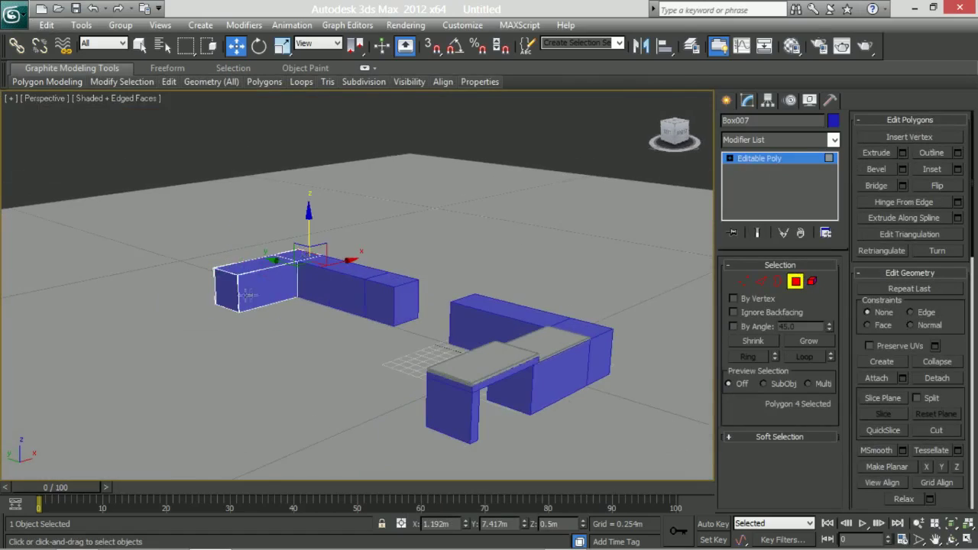
left_click(222, 293)
left_click(902, 152)
mouse_move(382, 313)
middle_mouse_down("alt")
mouse_move(372, 319)
mouse_move(535, 306)
middle_mouse_up("alt")
left_click(364, 333)
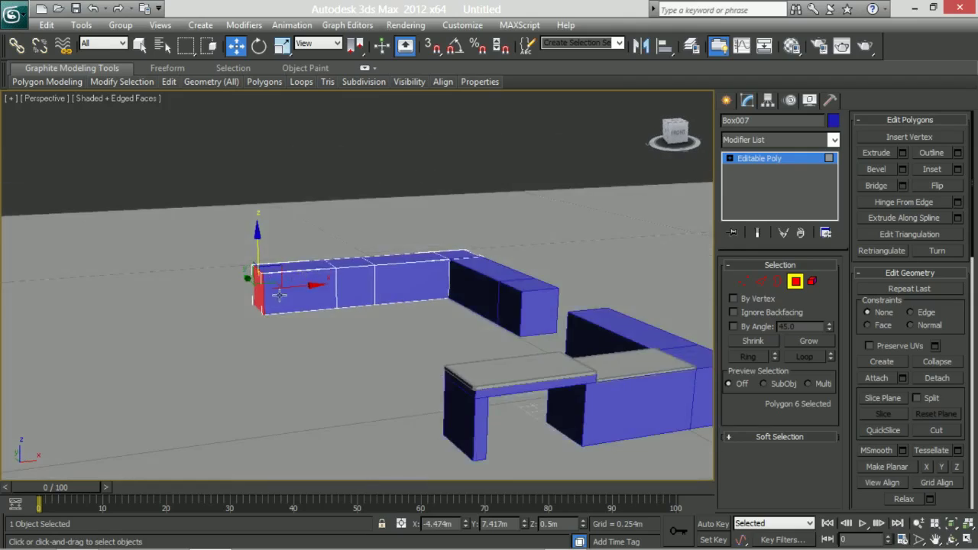
- Try extruding the box's top face upward, then cancel that extrusion
scroll(555, 308, "up", 4)
left_click(903, 153)
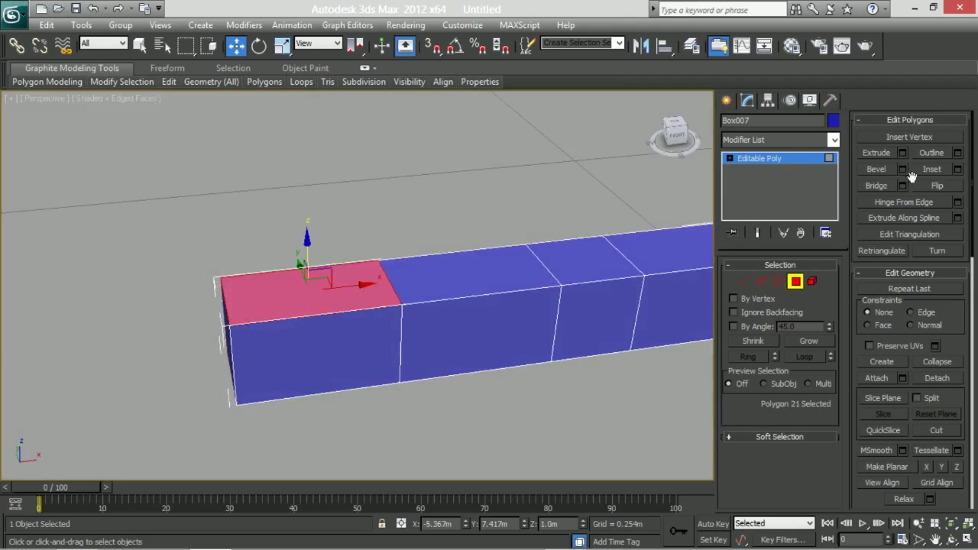
left_click(903, 153)
left_click_drag(370, 314, 373, 314)
left_click(407, 334)
middle_click_drag(509, 324, 458, 328, "alt")
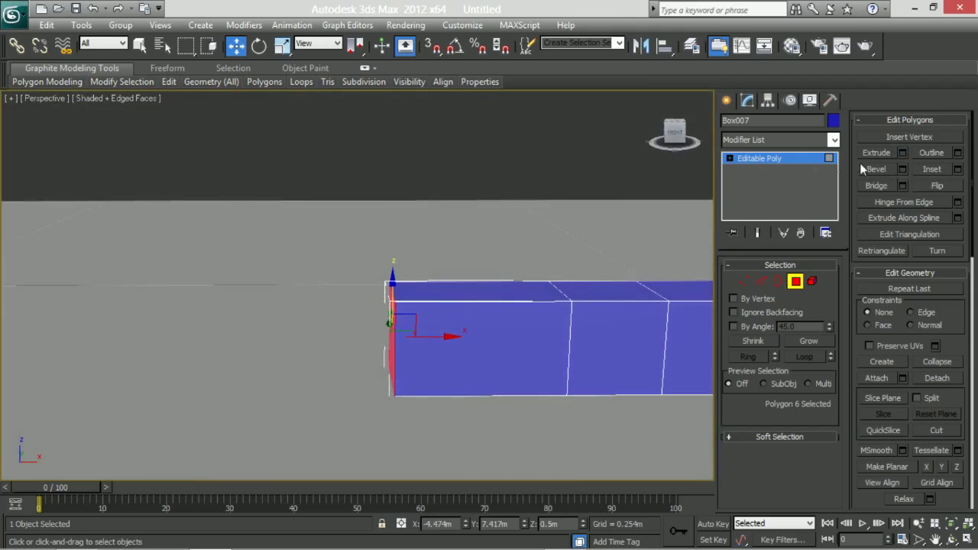
- Create the tall 1×2×3 m red box Box008 at the end of the counter run
left_click(727, 100)
left_click(753, 191)
scroll(507, 202, "down", 3)
left_click(444, 382)
middle_click_drag(444, 383, 459, 321, "alt")
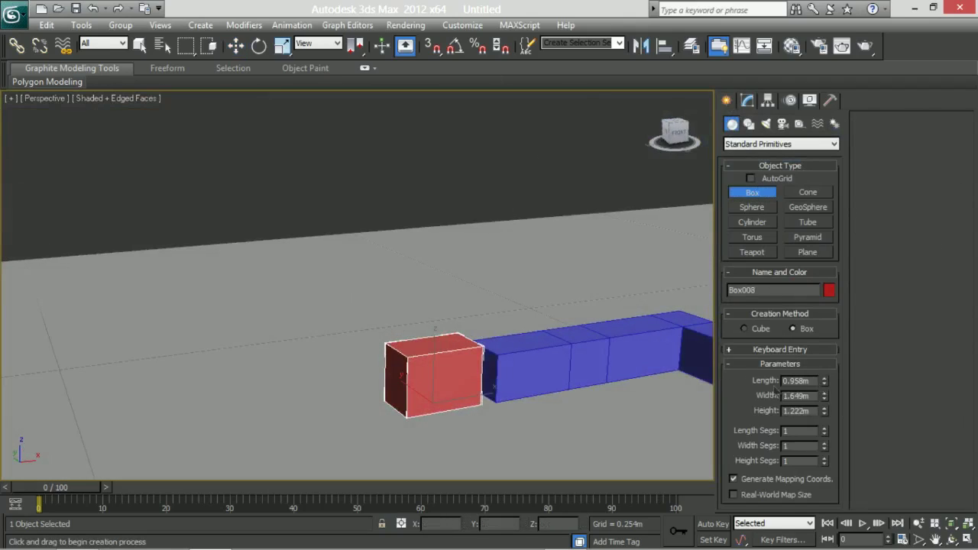
key("z")
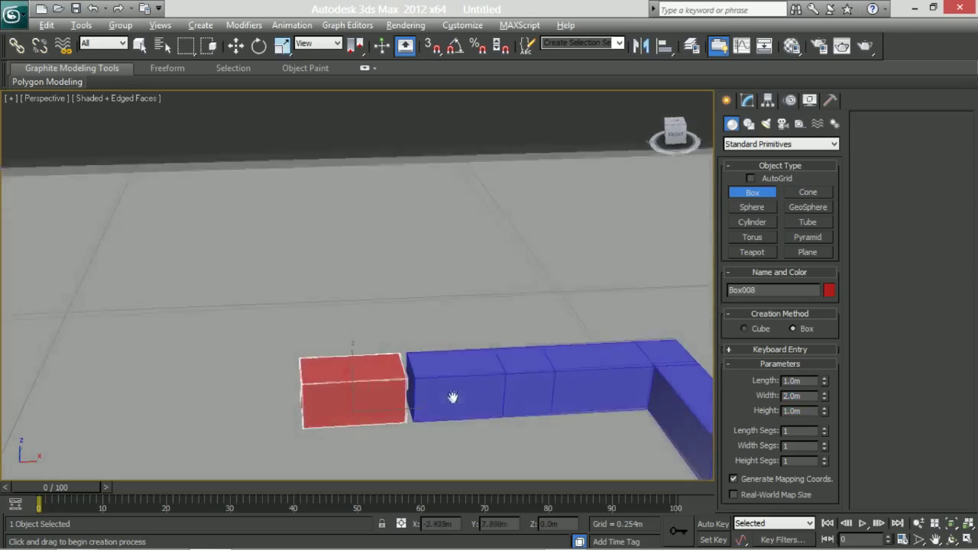
key("w")
middle_click_drag(458, 344, 398, 359)
mouse_move(497, 367)
middle_mouse_down("alt")
mouse_move(547, 314)
mouse_move(400, 306)
middle_mouse_up("alt")
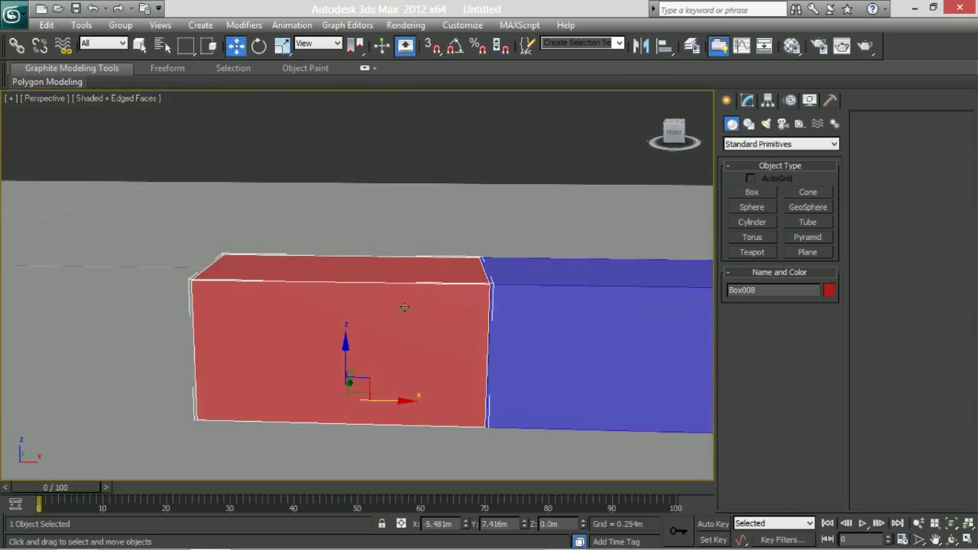
left_click(747, 100)
middle_click_drag(489, 321, 436, 302, "alt")
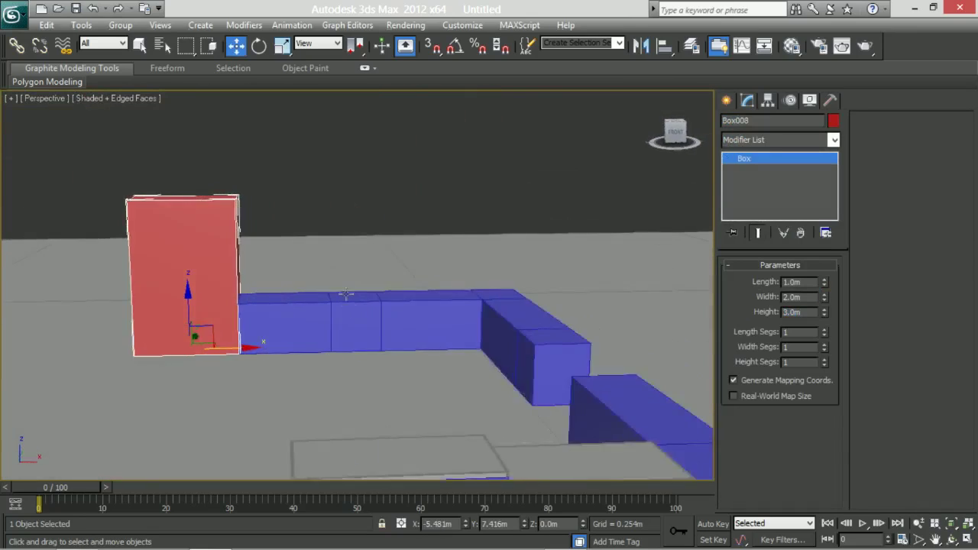
- Shift-move a copy of the blue row up as Box009 and delete its middle faces to split it
left_click(442, 298)
left_click_drag(426, 298, 441, 197, "shift")
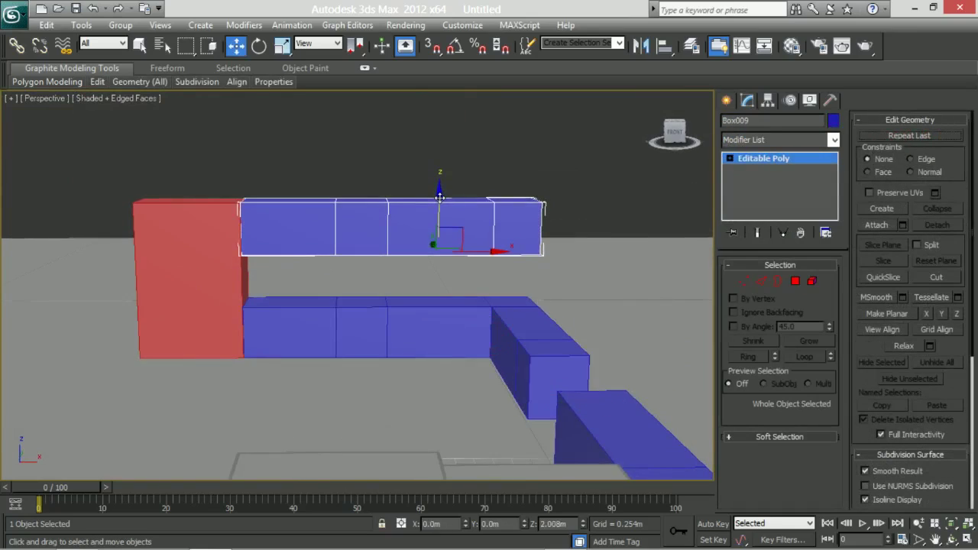
key("4")
middle_click_drag(443, 200, 405, 200, "alt")
left_click(369, 200)
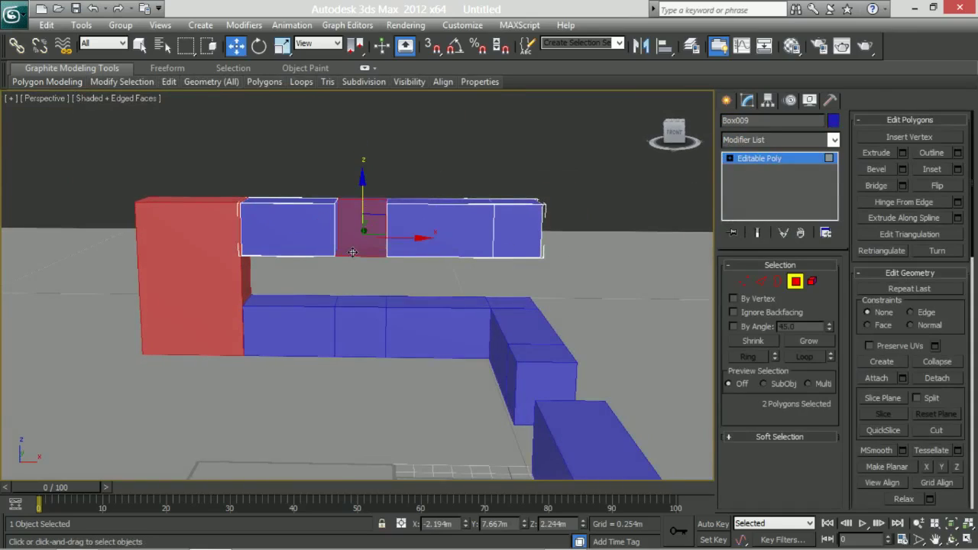
key("Delete")
scroll(352, 252, "up", 4)
key("2")
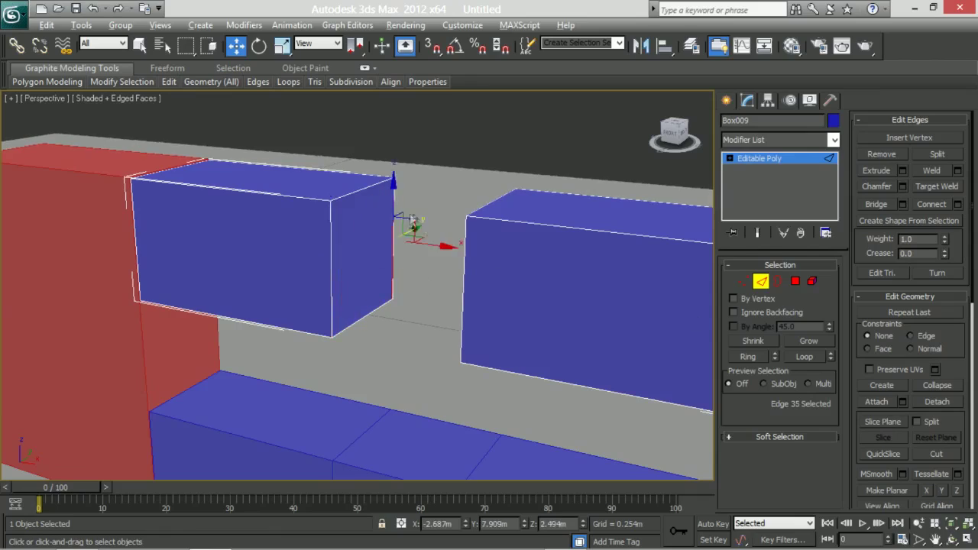
middle_click_drag(423, 228, 564, 286, "alt")
left_click(565, 286)
mouse_move(476, 209)
middle_mouse_down("alt")
mouse_move(485, 178)
mouse_move(436, 221)
mouse_move(403, 216)
mouse_move(589, 299)
middle_mouse_up("alt")
scroll(445, 227, "down", 5)
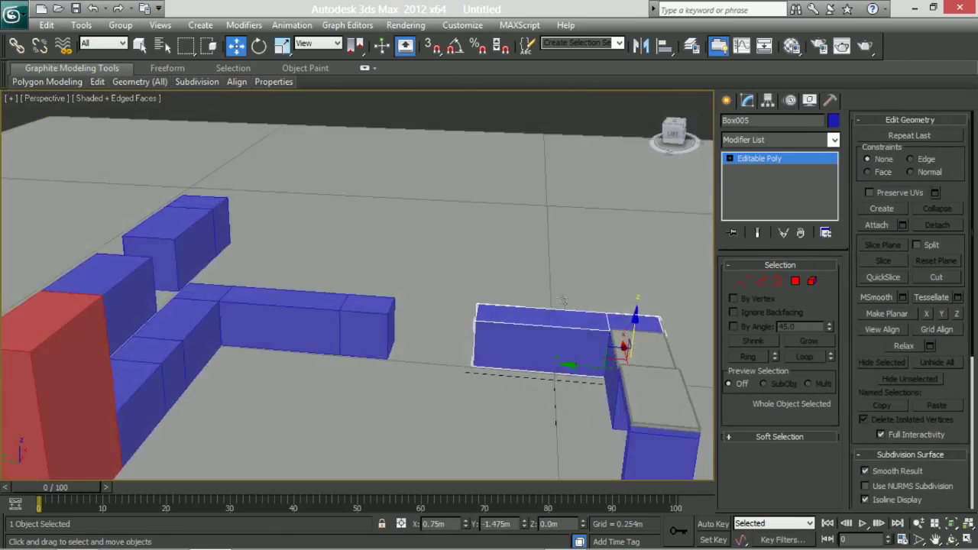
- Shift-drag a copy of the right-hand cabinet up as the Box010 wall cabinet
left_click_drag(604, 252, 658, 396, "shift")
key("Return")
key("alt+w")
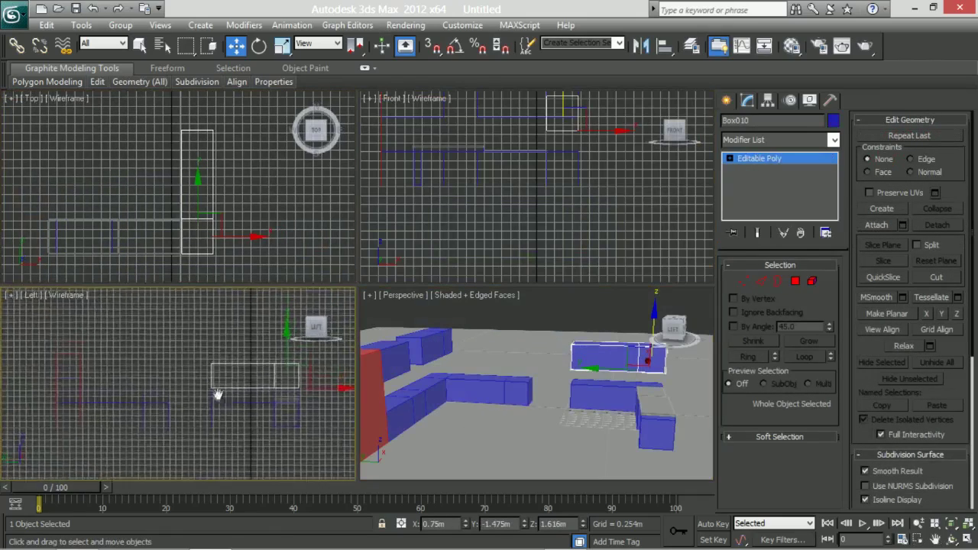
- Briefly isolate the ground plane, then restore all objects and reselect the copied cabinet
left_click(549, 350)
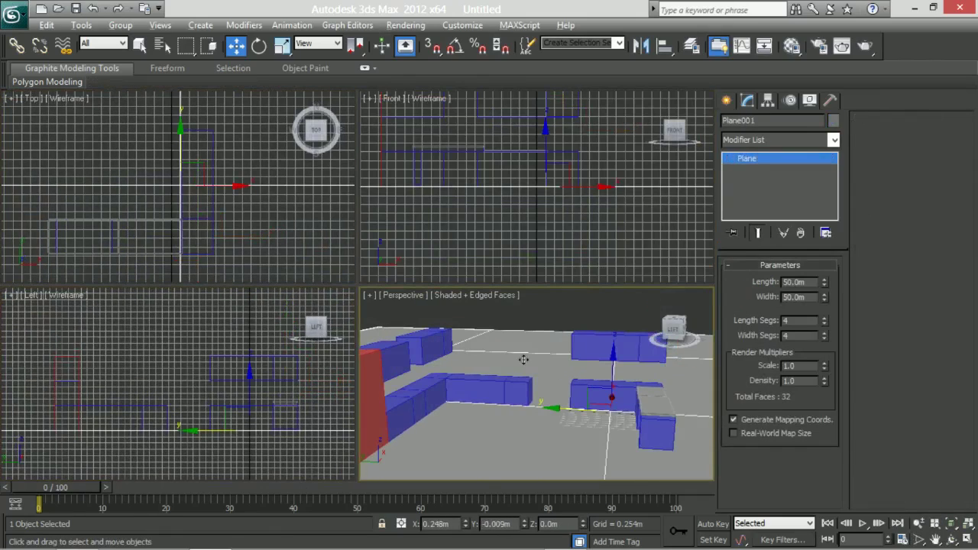
key("alt+q")
left_click(168, 463)
key("alt+w")
middle_click_drag(428, 321, 450, 302)
left_click(451, 302)
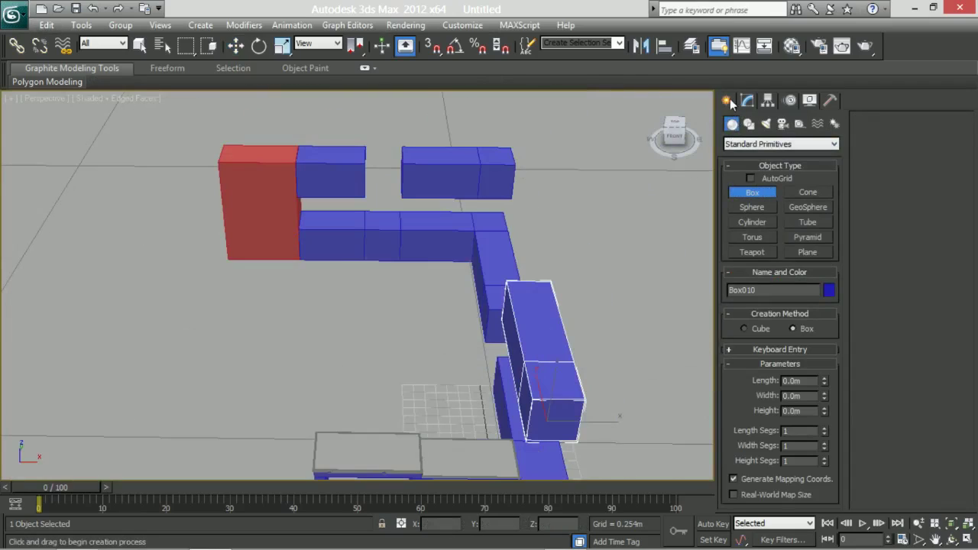
- Draw the C-Ext walls around the cabinets in a full-size top view with the grid hidden
key("z")
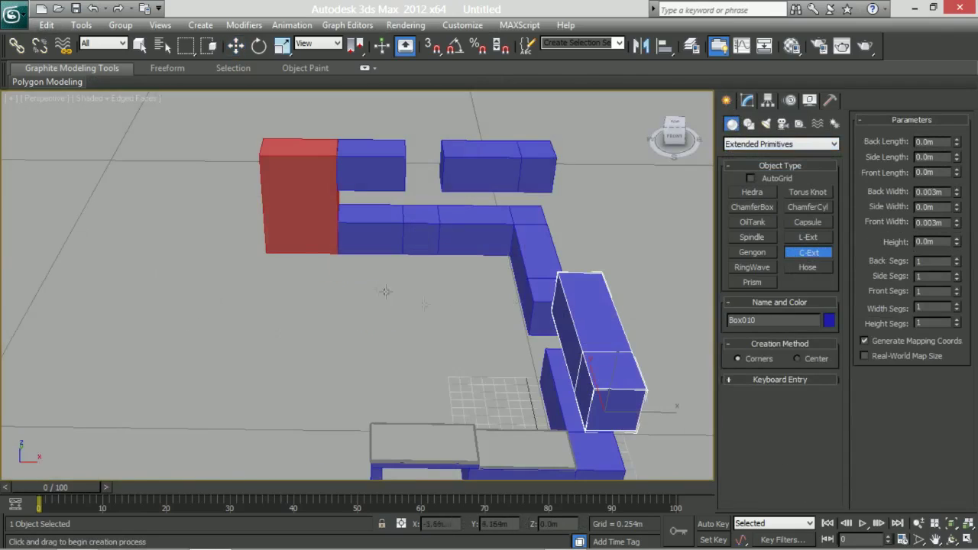
key("alt+w")
key("alt+w")
key("g")
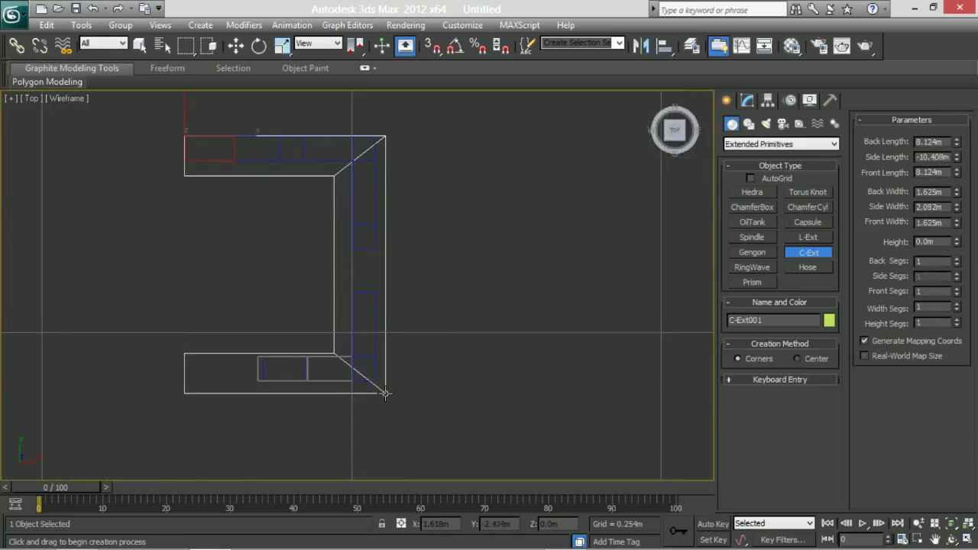
key("w")
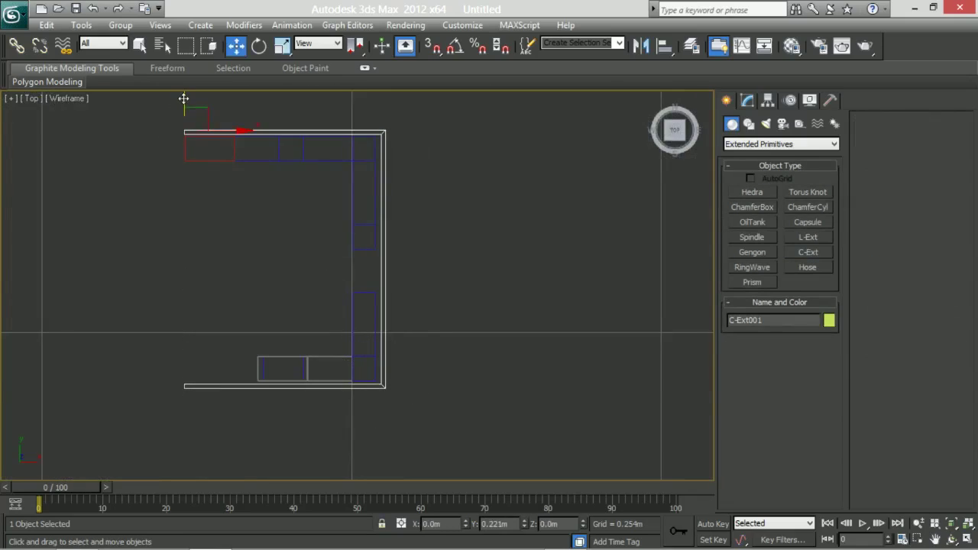
key("alt+w")
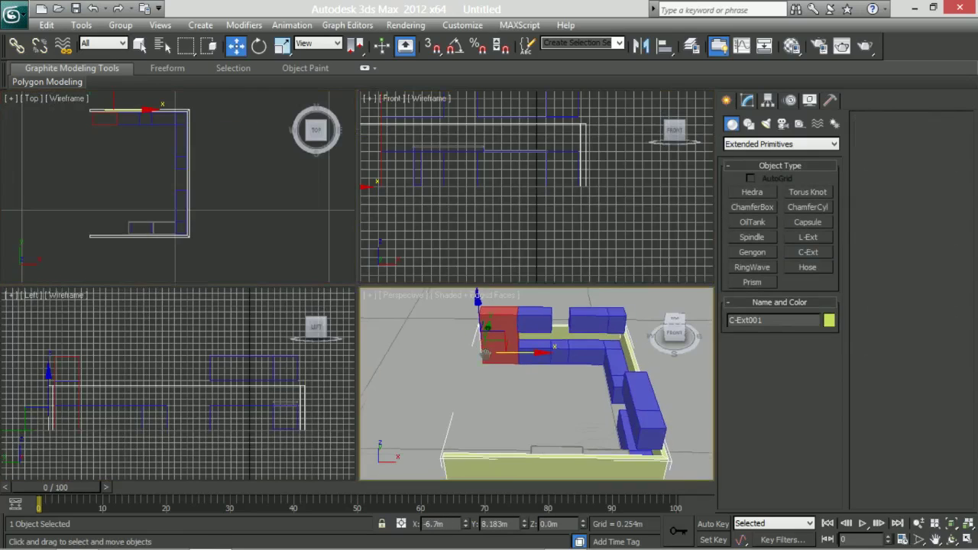
key("alt+w")
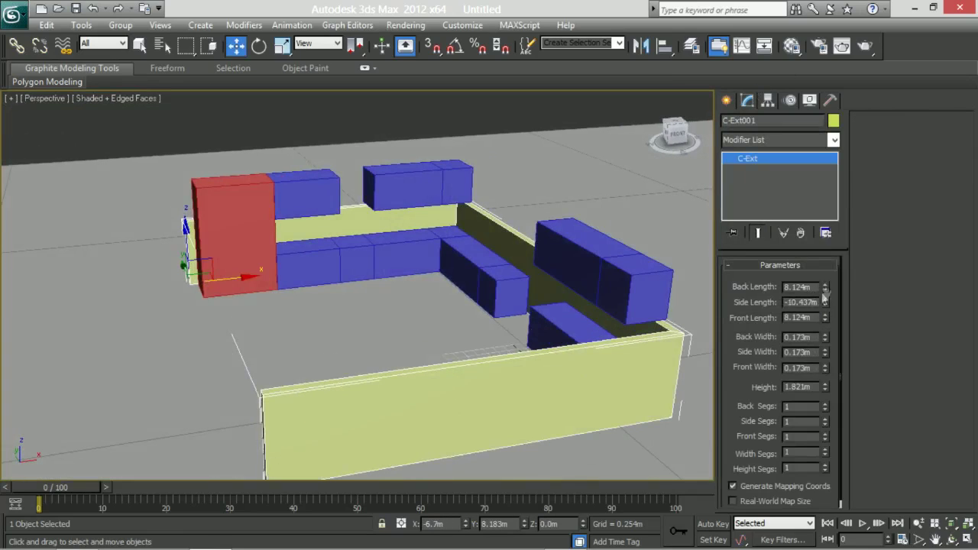
- Set the wall height to 4.0 m and convert the walls to Editable Poly
left_click_drag(825, 387, 825, 336)
double_click(797, 387)
type("4")
key("Return")
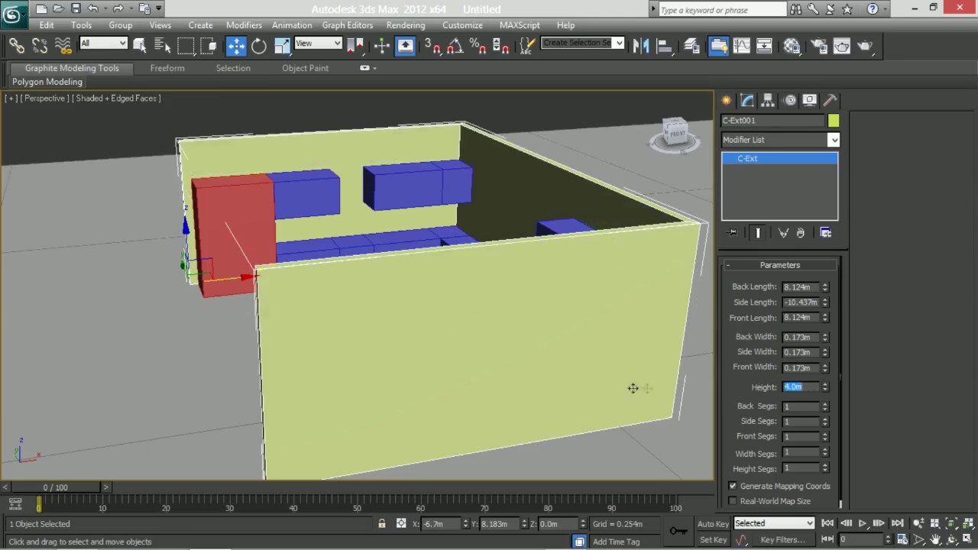
right_click(515, 328)
left_click(688, 468)
- Extrude the wall's end face outward so the walls enclose the room
key("4")
left_click(202, 268)
middle_click_drag(202, 267, 535, 426, "alt")
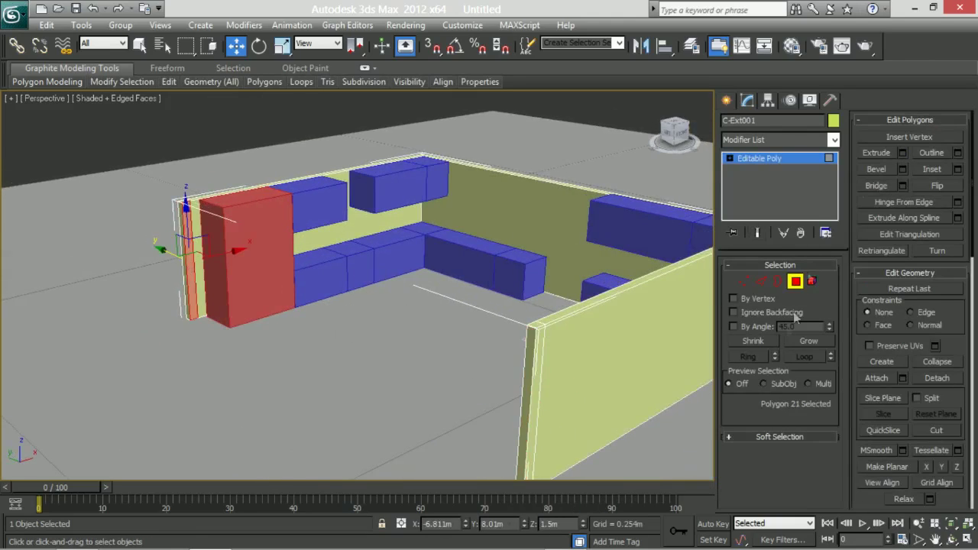
left_click_drag(369, 314, 369, 275)
left_click_drag(370, 314, 369, 252)
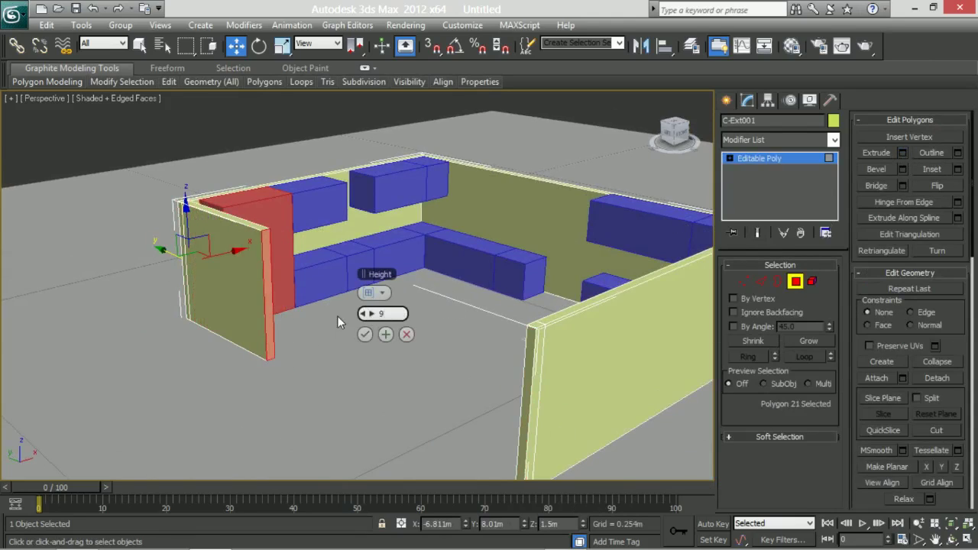
left_click(364, 334)
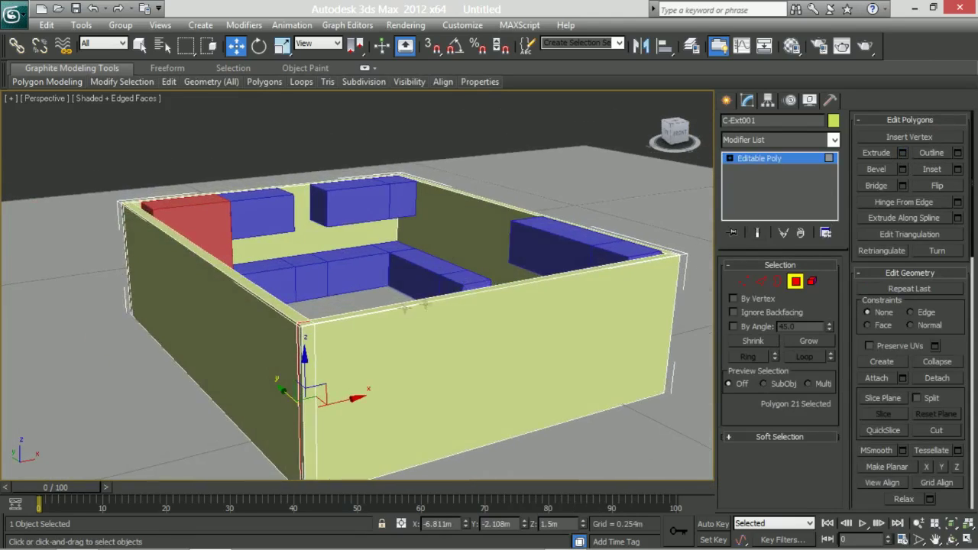
- Adjust the vertices at the wall's end, then exit vertex mode and zoom to the back wall gap
key("1")
mouse_move(419, 244)
middle_mouse_down("alt")
mouse_move(620, 349)
mouse_move(362, 315)
mouse_move(321, 252)
middle_mouse_up("alt")
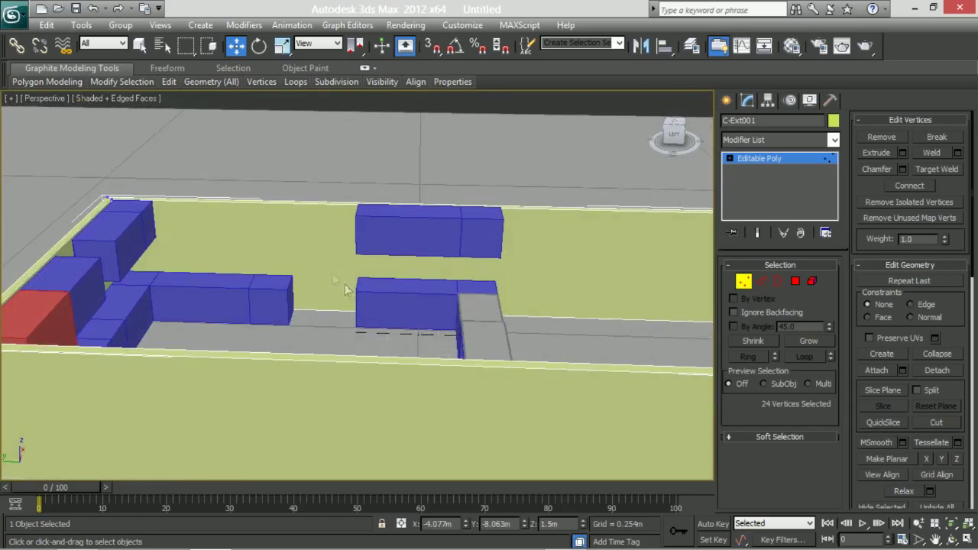
key("1")
scroll(304, 232, "up", 5)
mouse_move(375, 284)
middle_mouse_down()
mouse_move(364, 219)
mouse_move(264, 189)
middle_mouse_up()
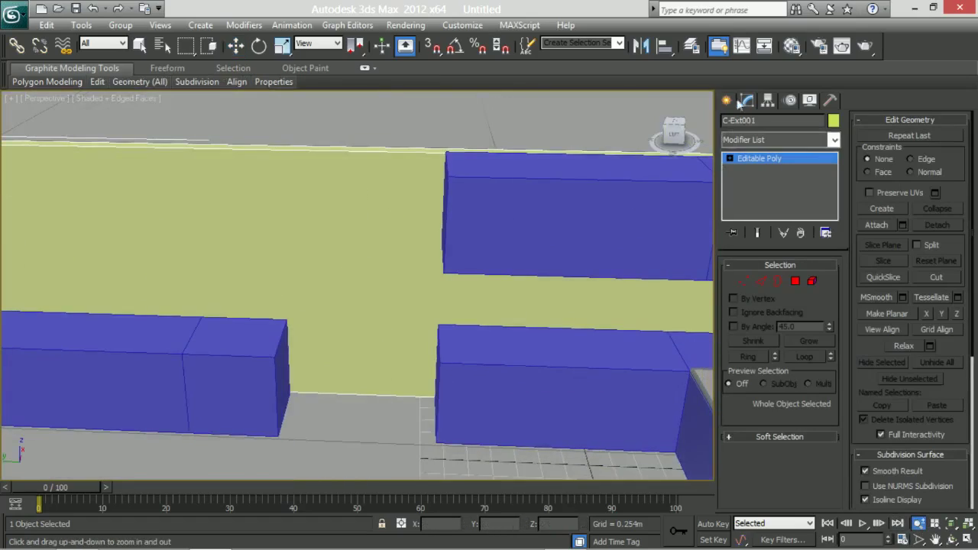
- Choose Doors > Pivot and place a first pivot door in the wall gap
left_click(727, 100)
left_click(779, 145)
left_click(752, 208)
left_click(752, 193)
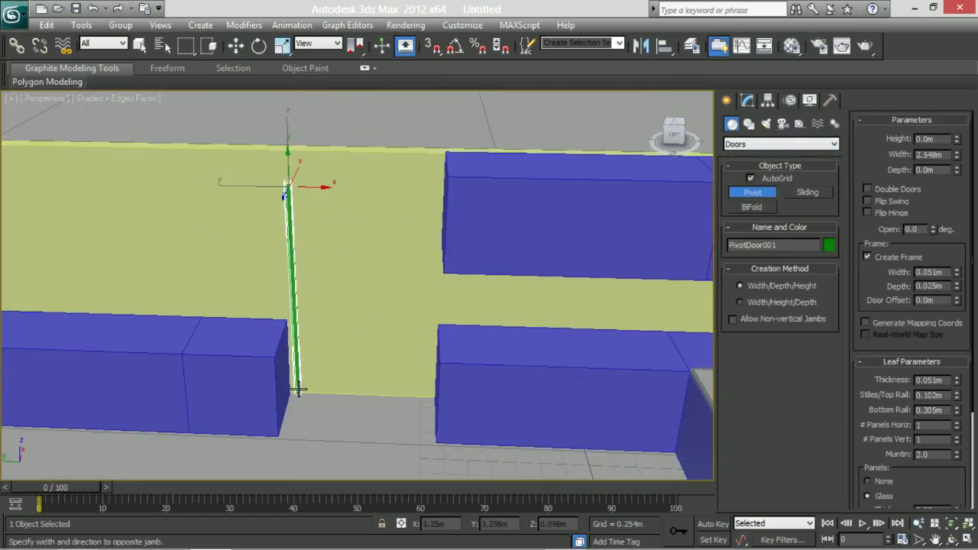
left_click_drag(298, 390, 299, 389)
left_click(376, 373)
left_click(423, 262)
middle_click_drag(422, 262, 398, 229, "alt")
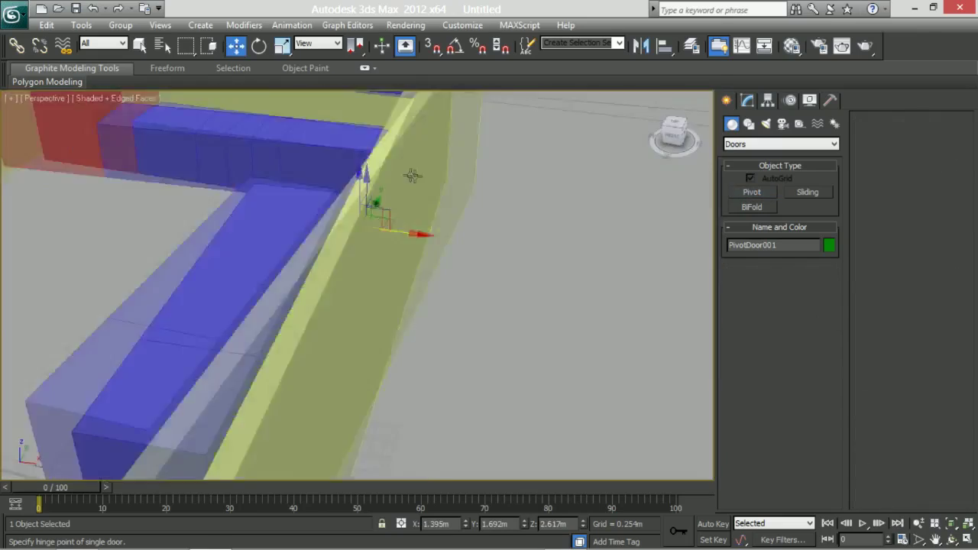
- Redraw the pivot door beside the cabinet, about 2.78 m tall and 1.2 m wide
left_click(747, 100)
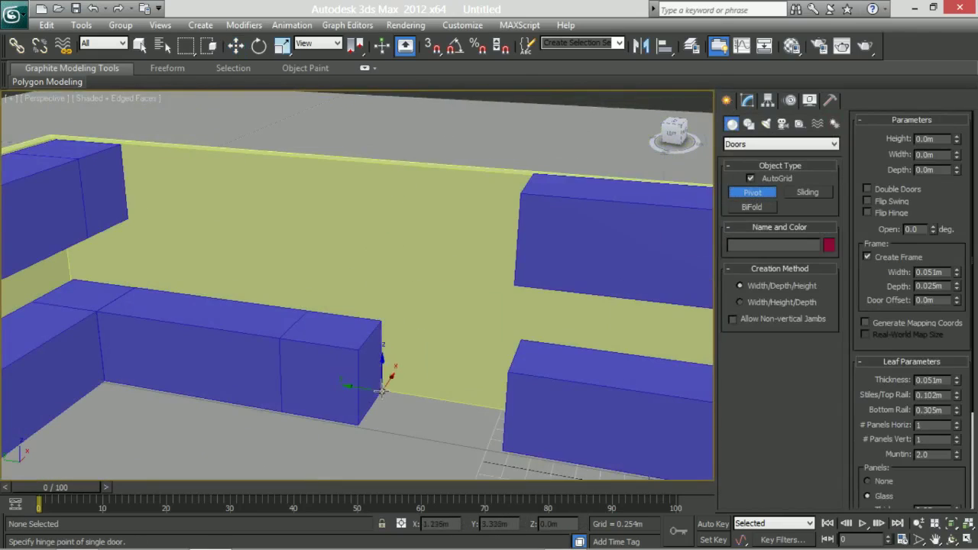
left_click_drag(505, 408, 508, 406)
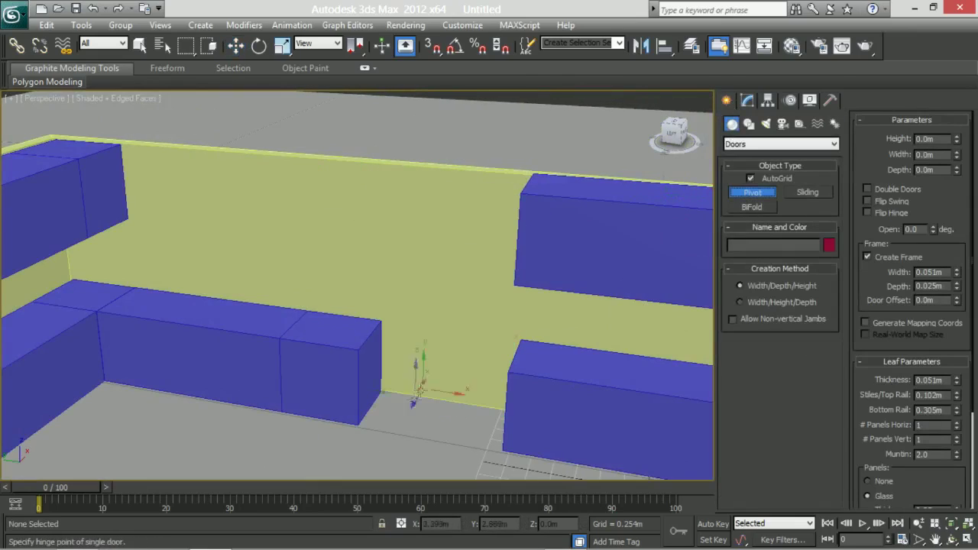
left_click(479, 413)
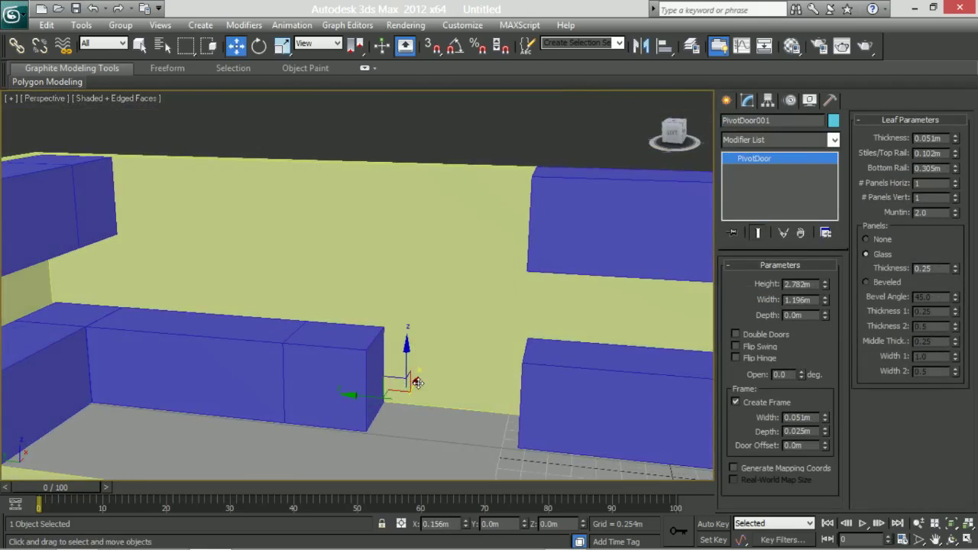
left_click(780, 143)
left_click(769, 216)
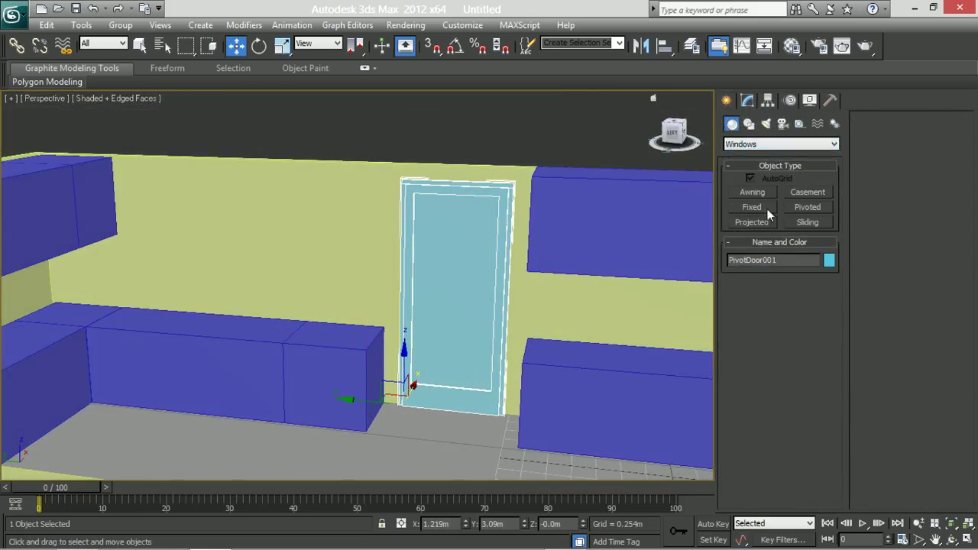
- Create a fixed window beside the door by dragging its width, depth and height
left_click(755, 208)
left_click_drag(222, 327, 433, 346)
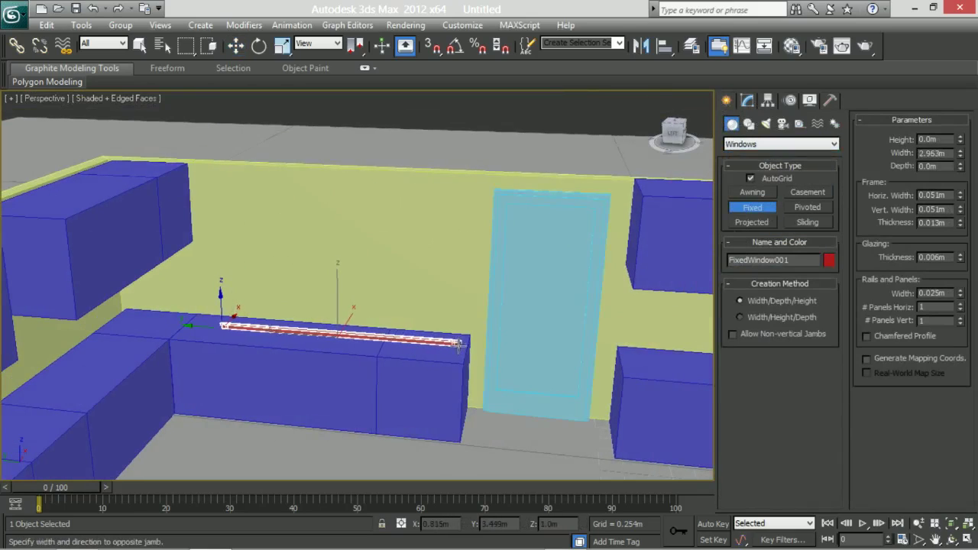
left_click(432, 339)
left_click(417, 255)
right_click(418, 255)
- Select the upper cabinet and its top and bottom edges in Edge mode
mouse_move(417, 256)
middle_mouse_down("alt")
mouse_move(252, 306)
mouse_move(236, 241)
mouse_move(252, 253)
middle_mouse_up("alt")
left_click(252, 306)
key("2")
left_click(476, 242)
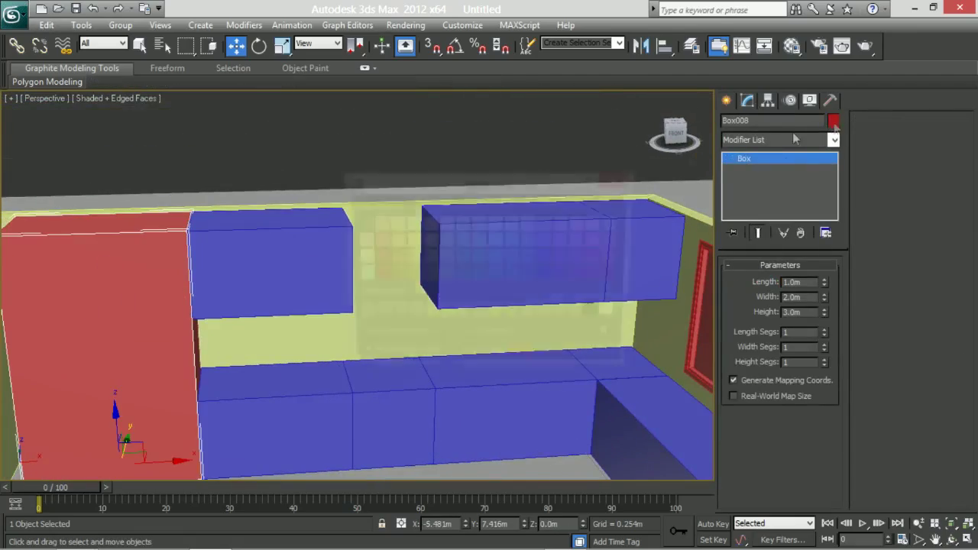
middle_click_drag(462, 327, 393, 273, "alt")
left_click(393, 273)
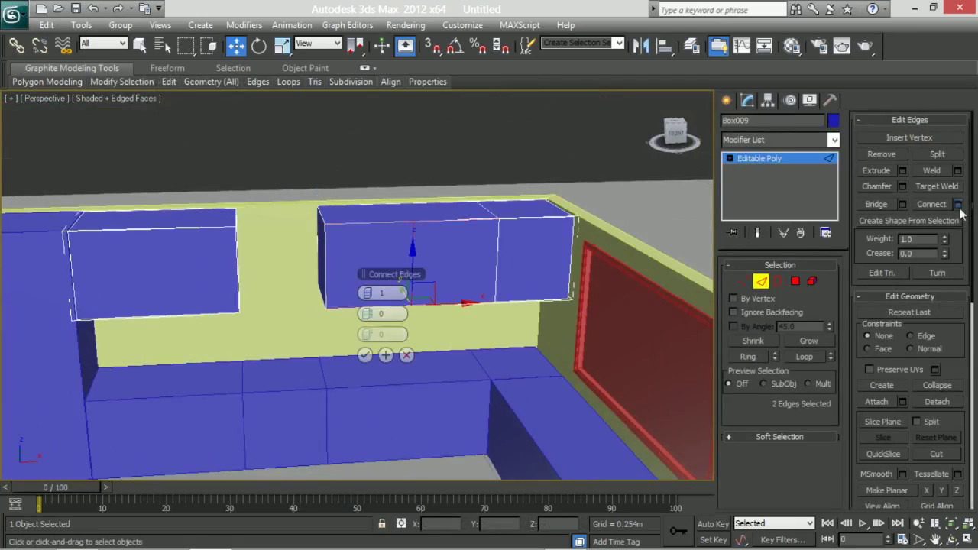
- Connect the upper cabinet's edges and bevel its front polygons into inset door panels
left_click(368, 359)
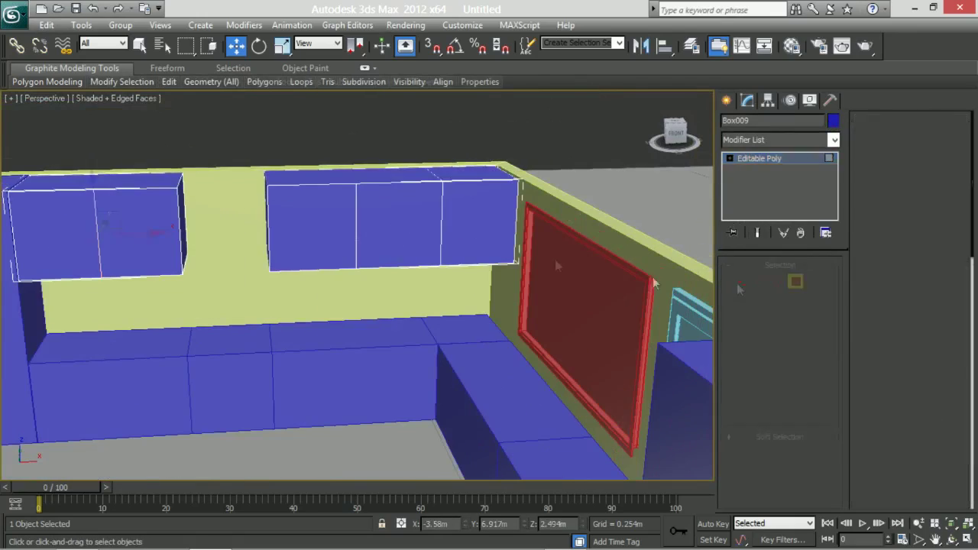
key("4")
mouse_move(469, 279)
middle_mouse_down("alt")
mouse_move(370, 273)
mouse_move(441, 308)
mouse_move(383, 296)
middle_mouse_up("alt")
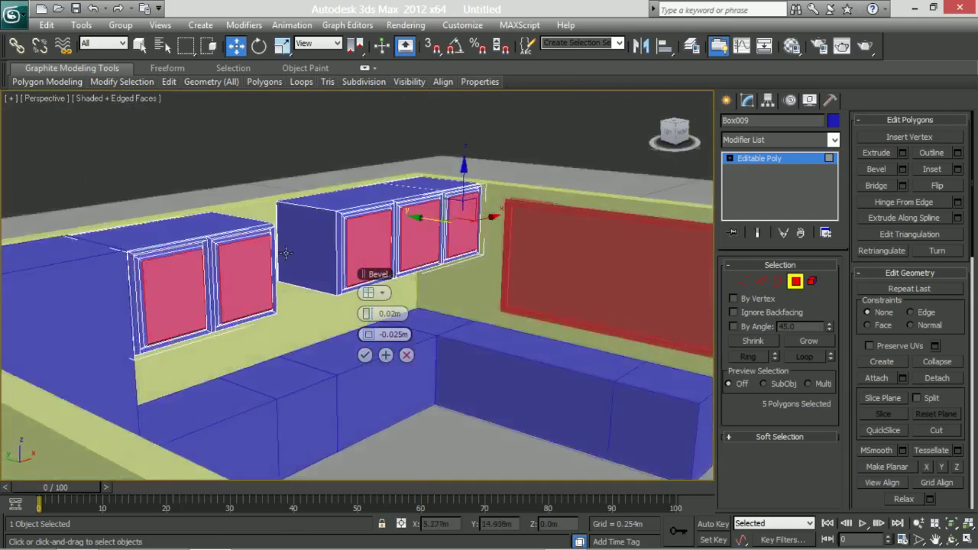
middle_click_drag(351, 311, 431, 305, "alt")
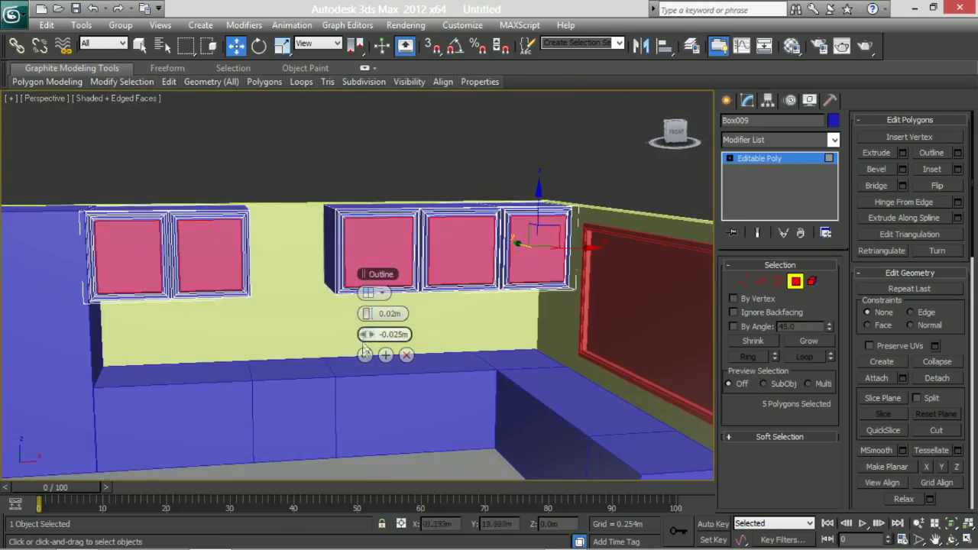
left_click(430, 306)
- Connect edges on the lower counter front and bevel its polygons into inset panels
key("2")
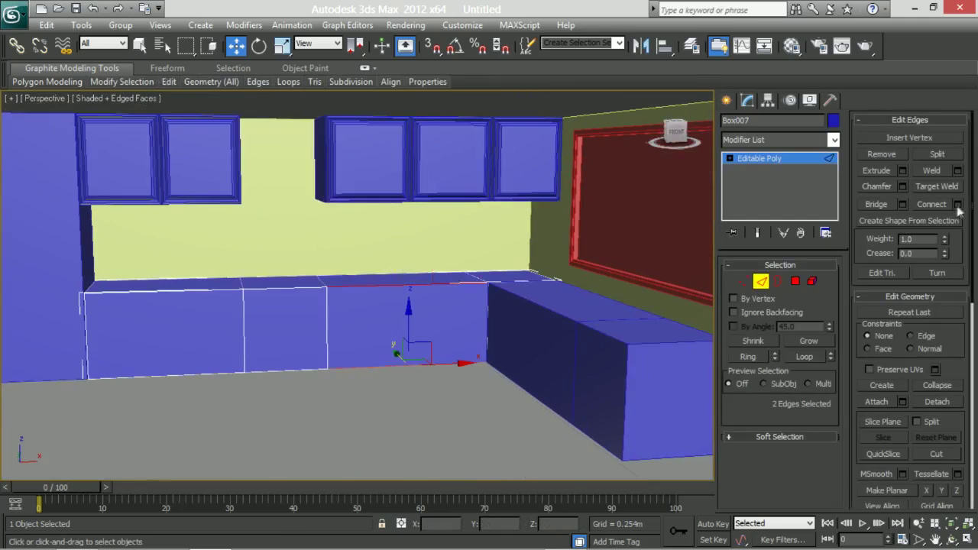
left_click(365, 356)
key("4")
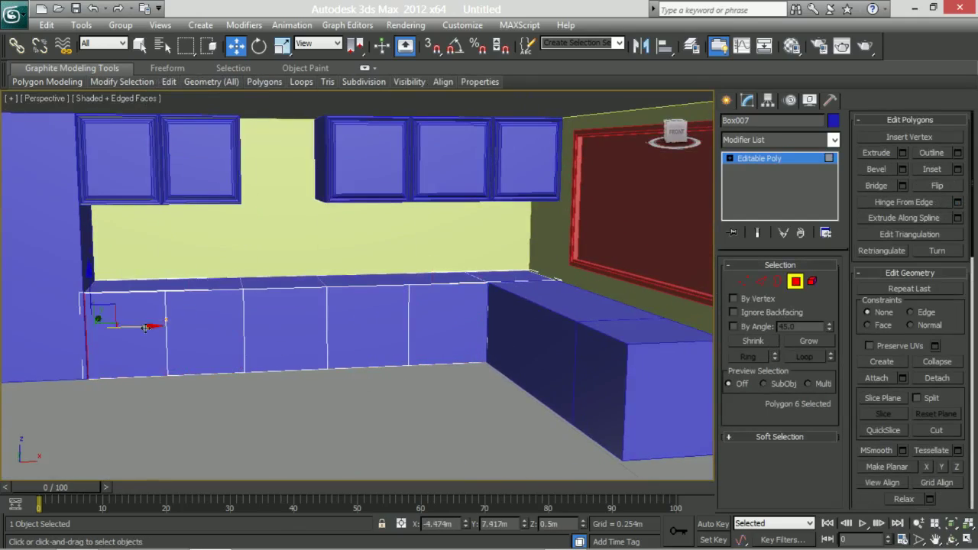
left_click(903, 169)
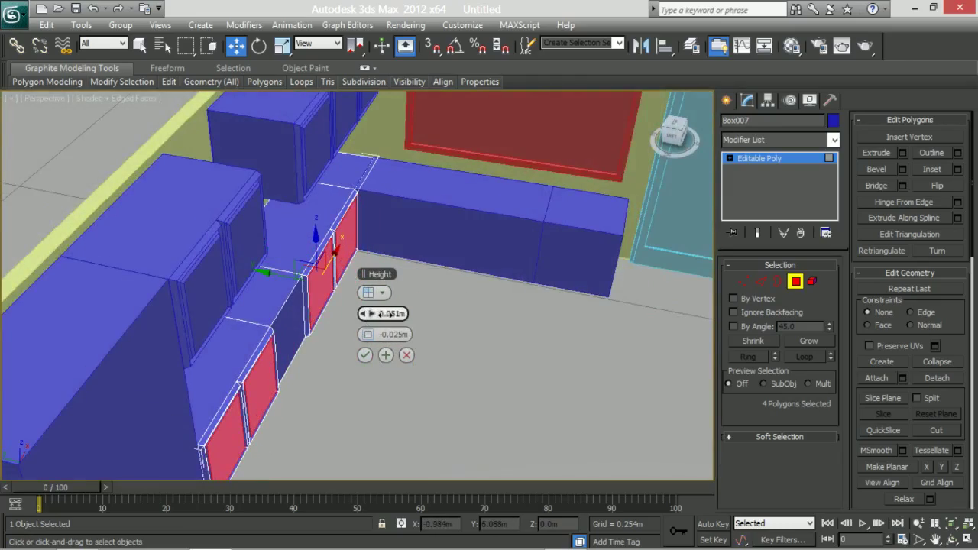
left_click(365, 355)
key("4")
- Shift-drag a copy of the countertop slab toward the counter
middle_click_drag(277, 263, 415, 286, "alt")
left_click(489, 352)
left_click_drag(489, 352, 165, 291, "shift")
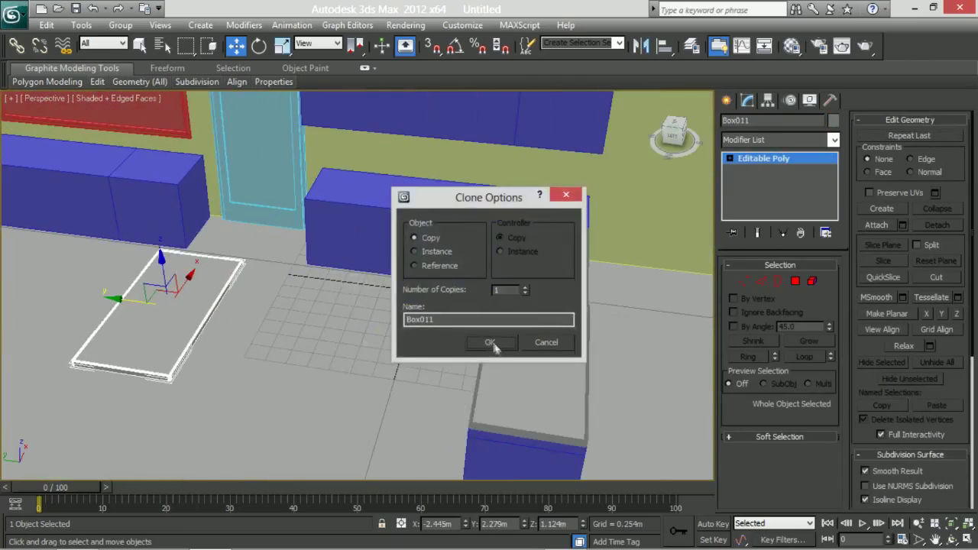
- Confirm the cloned countertop slab and zoom in over the counters
left_click(490, 342)
mouse_move(321, 331)
middle_mouse_down("alt")
mouse_move(207, 279)
mouse_move(382, 221)
middle_mouse_up("alt")
scroll(207, 280, "up", 5)
scroll(207, 280, "down", 8)
left_click(919, 524)
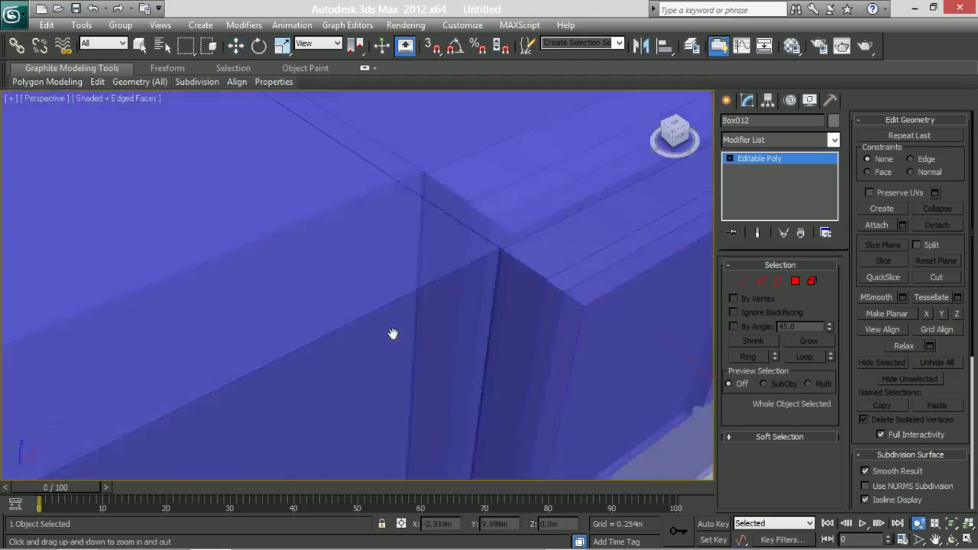
left_click_drag(389, 334, 327, 277)
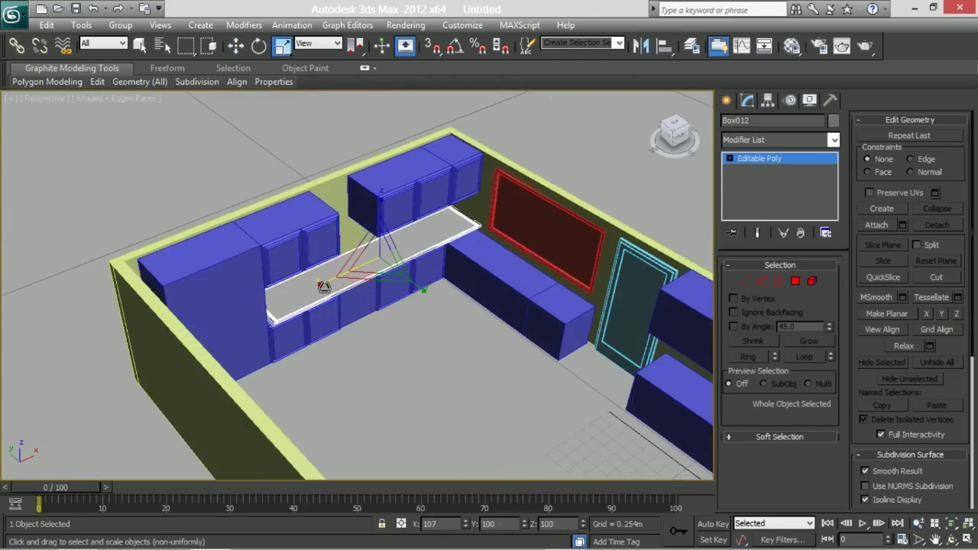
- Make a rotated copy of the slab and scale it to fit the counter run
key("e")
left_click_drag(413, 241, 428, 306, "shift")
left_click(490, 342)
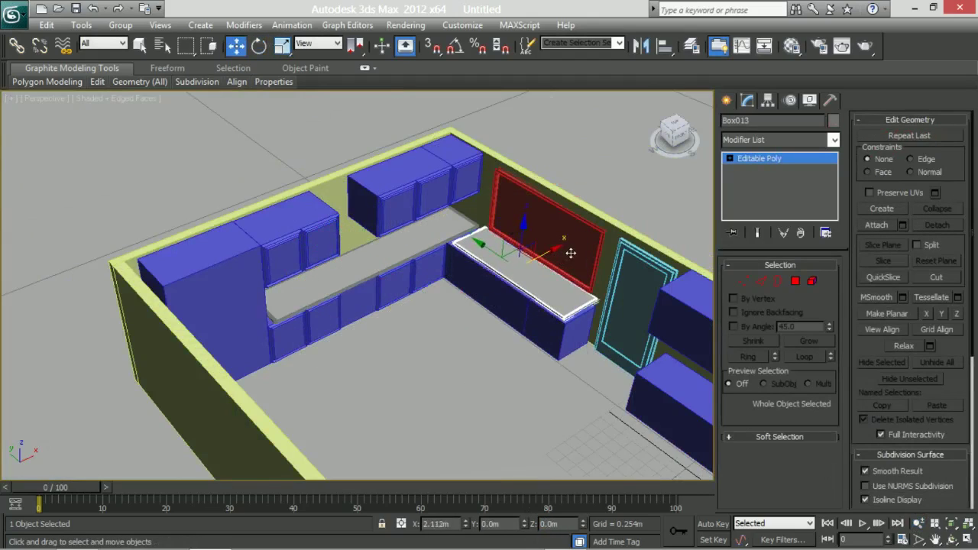
key("r")
middle_click_drag(483, 279, 388, 340)
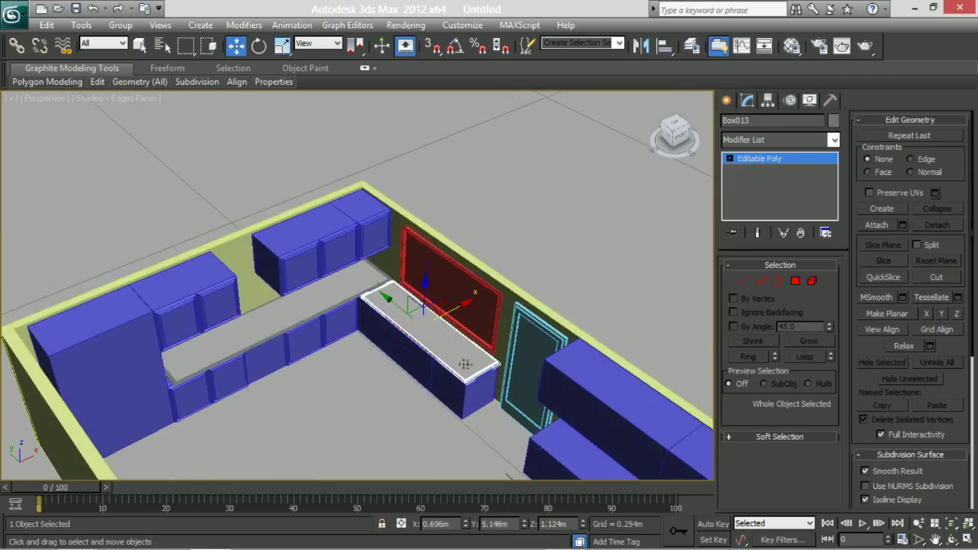
middle_click_drag(385, 296, 174, 244, "alt")
key("r")
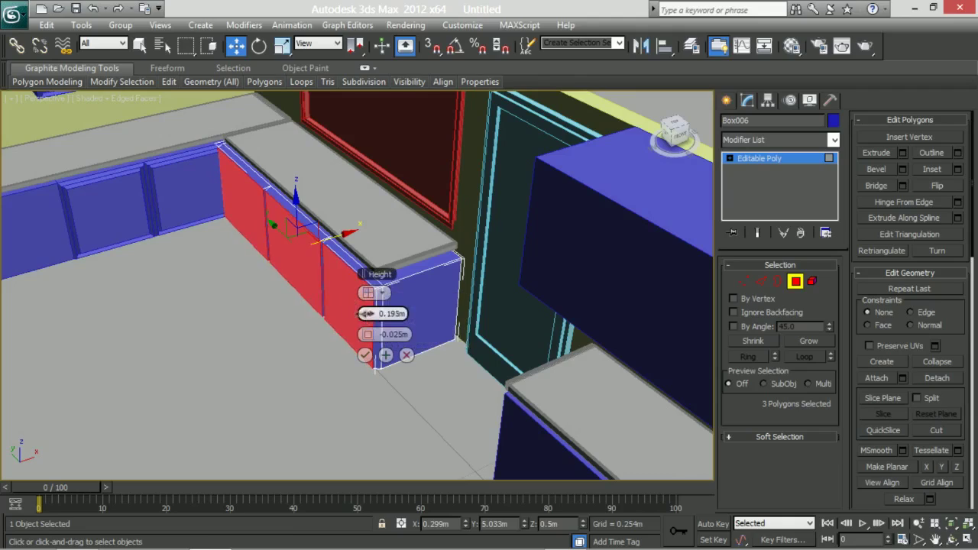
- Bevel Box005's front polygons with a negative height to inset two door panels
left_click_drag(366, 314, 364, 322)
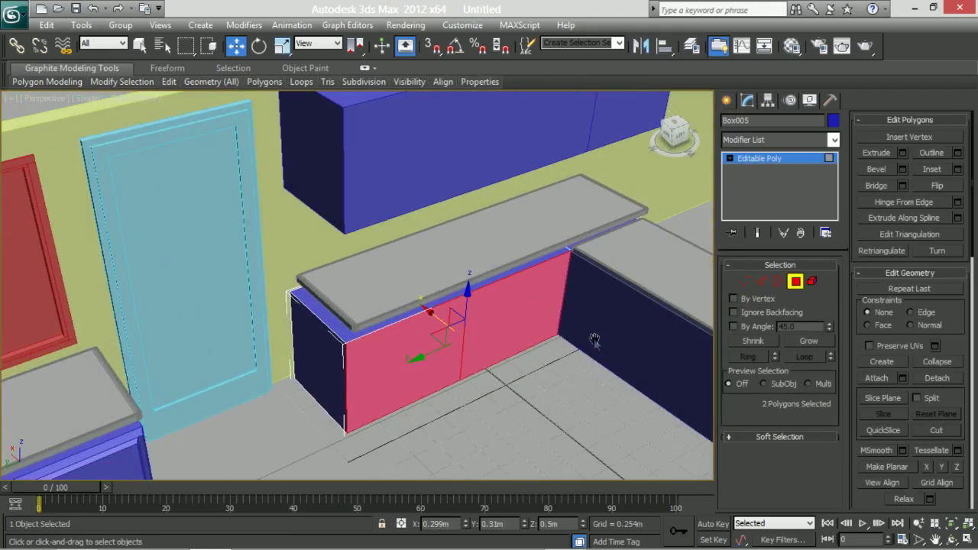
left_click(902, 169)
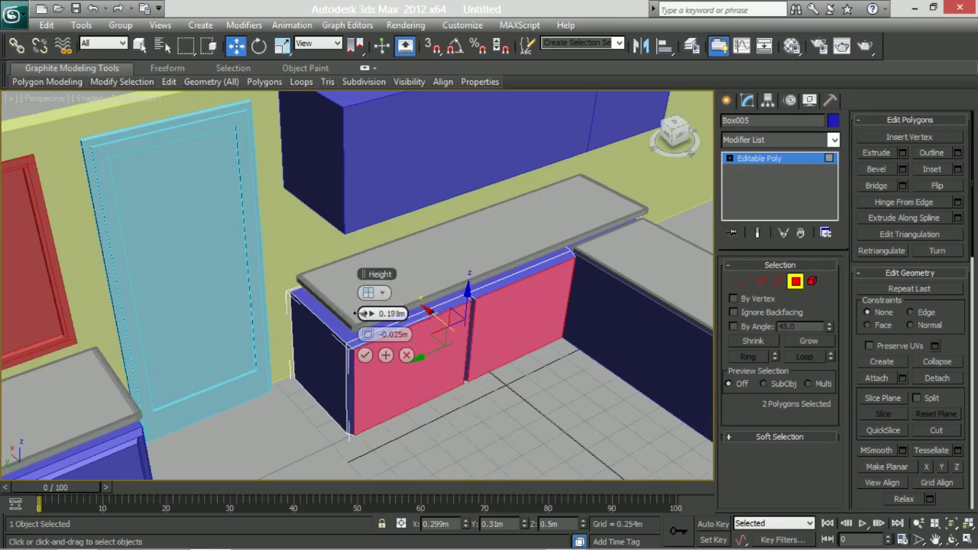
left_click_drag(363, 314, 368, 336)
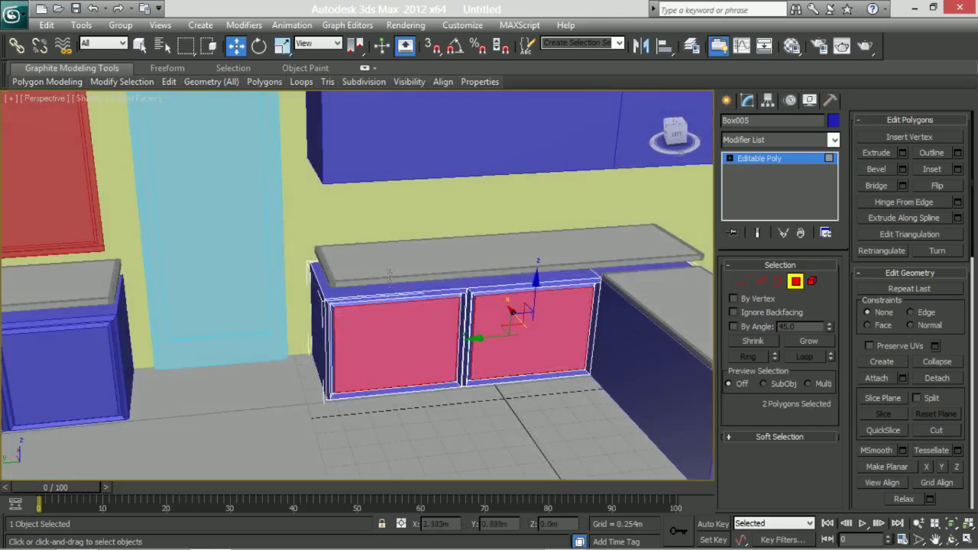
key("r")
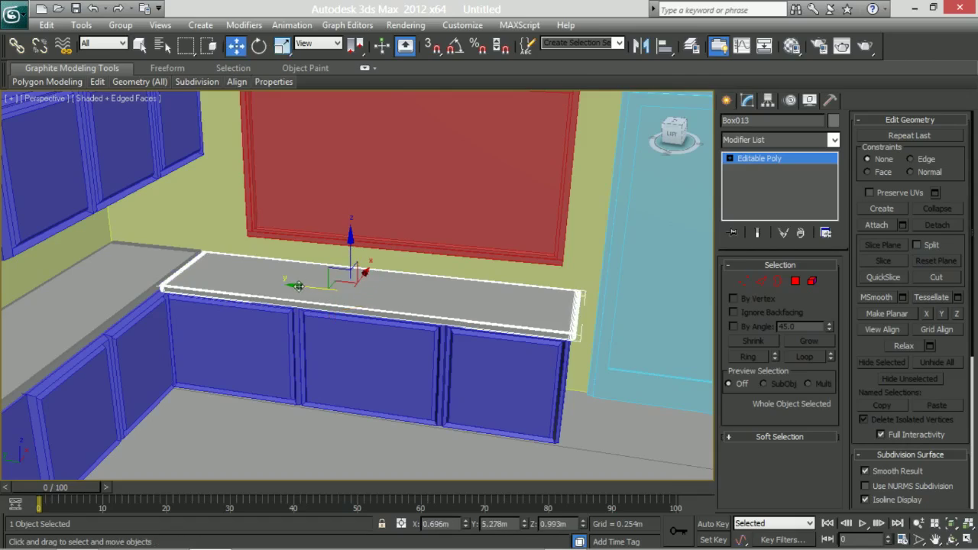
- Zoom out over the counters and cabinets and select the upper cabinet
key("alt+z")
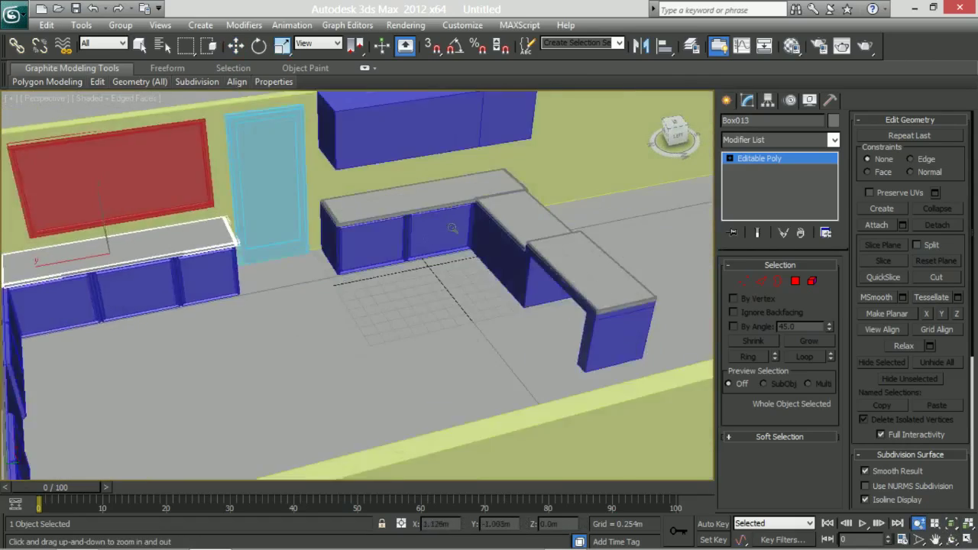
left_click_drag(452, 229, 476, 219)
key("w")
left_click(284, 238)
- Bevel the upper cabinet's front faces inward to form inset door panels
key("2")
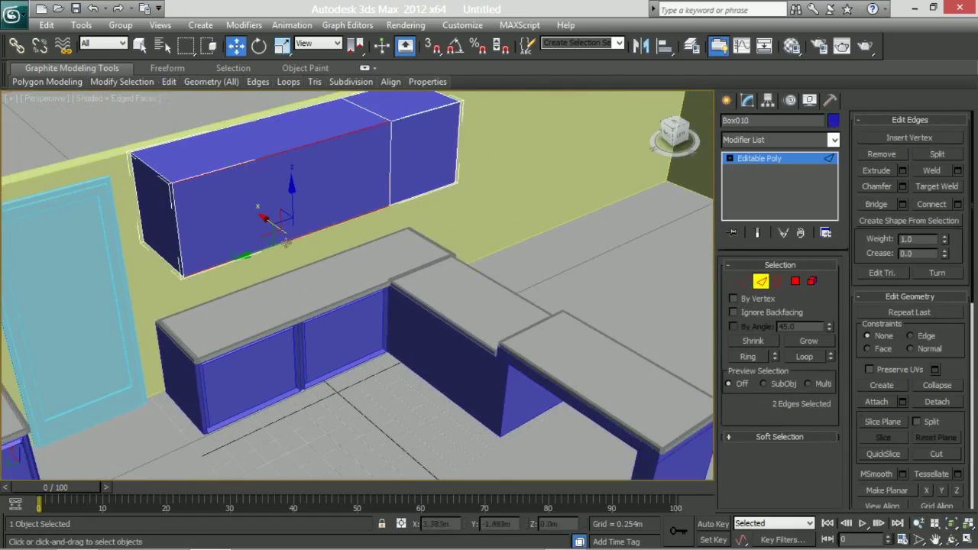
key("4")
mouse_move(400, 350)
middle_mouse_down("alt")
mouse_move(344, 305)
mouse_move(297, 239)
mouse_move(289, 306)
middle_mouse_up("alt")
left_click(903, 169)
left_click_drag(367, 314, 372, 343)
left_click(364, 355)
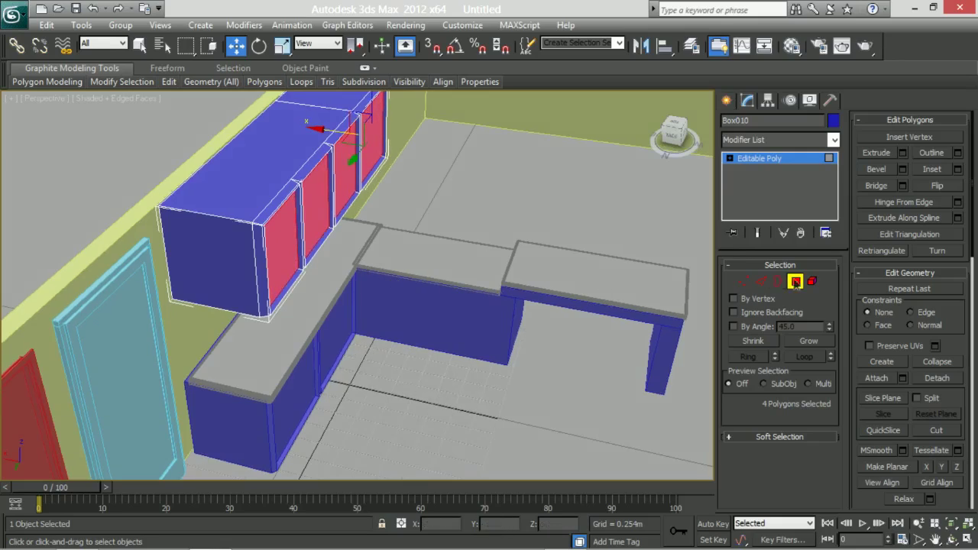
- Make the lower cabinet Editable Poly, split its front with an edge, and bevel both halves into door panels
left_click(457, 319)
right_click(457, 319)
left_click(634, 466)
left_click(761, 281)
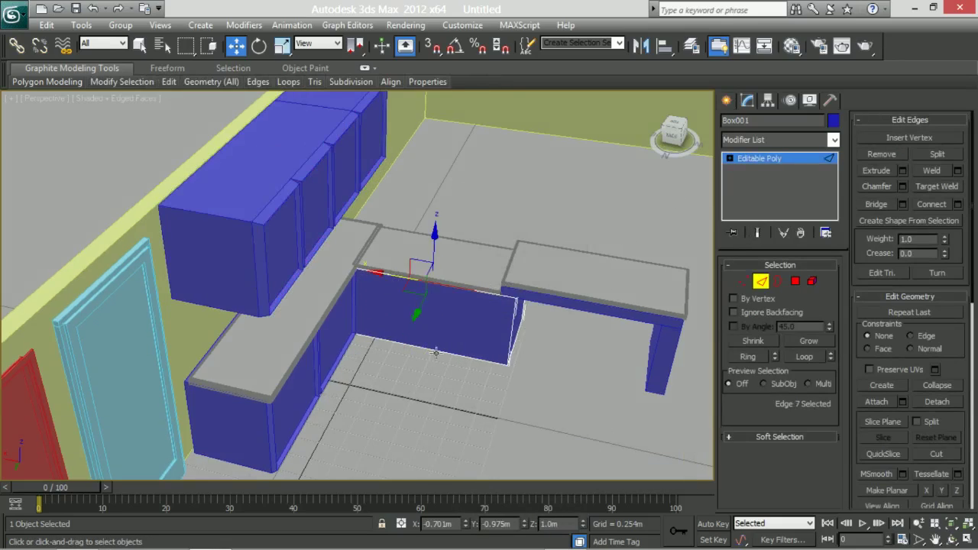
key("4")
left_click(451, 314)
left_click(902, 169)
middle_click_drag(484, 153, 398, 199, "alt")
left_click_drag(367, 314, 328, 312)
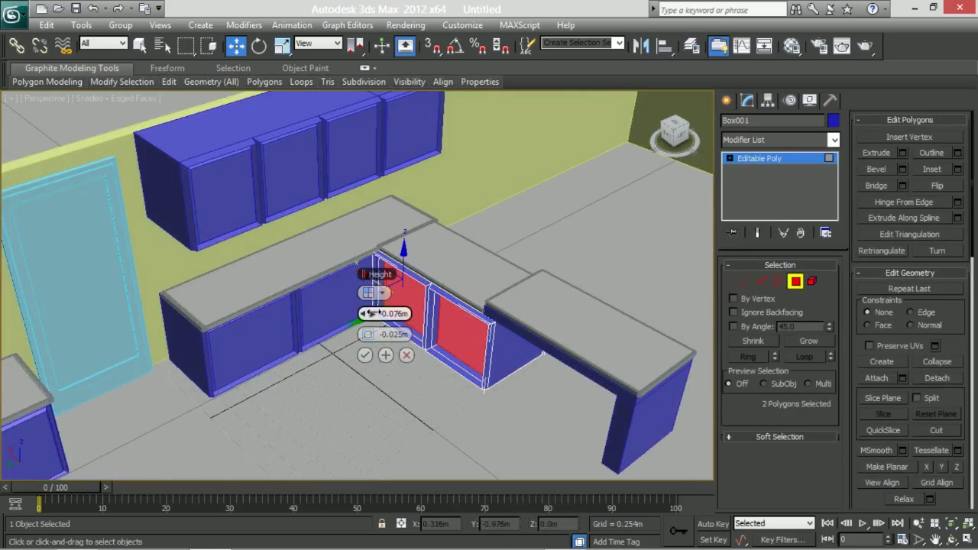
left_click(365, 355)
- Convert the tall left cabinet to Editable Poly, split its front, and bevel two inset door panels
middle_click_drag(365, 361, 282, 252, "alt")
left_click(225, 224)
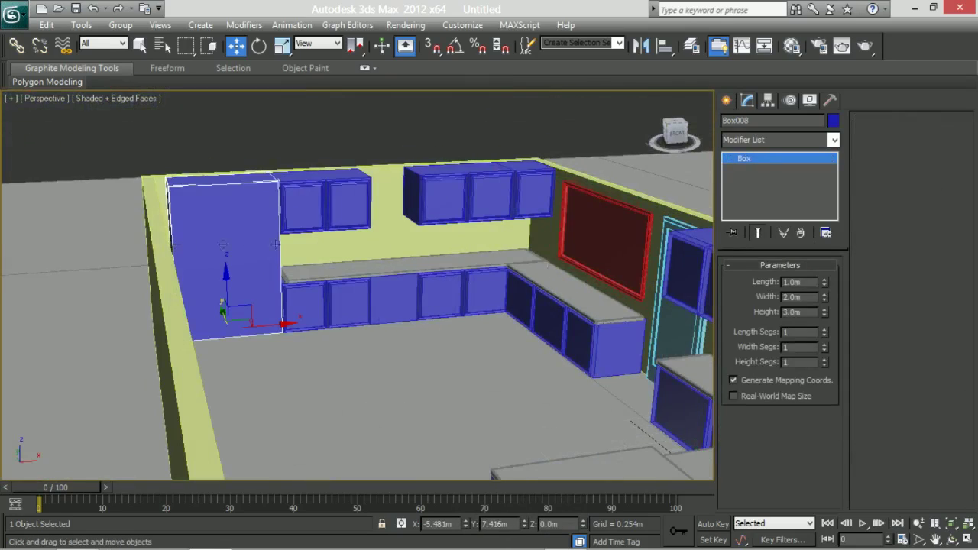
right_click(351, 227)
left_click(368, 370)
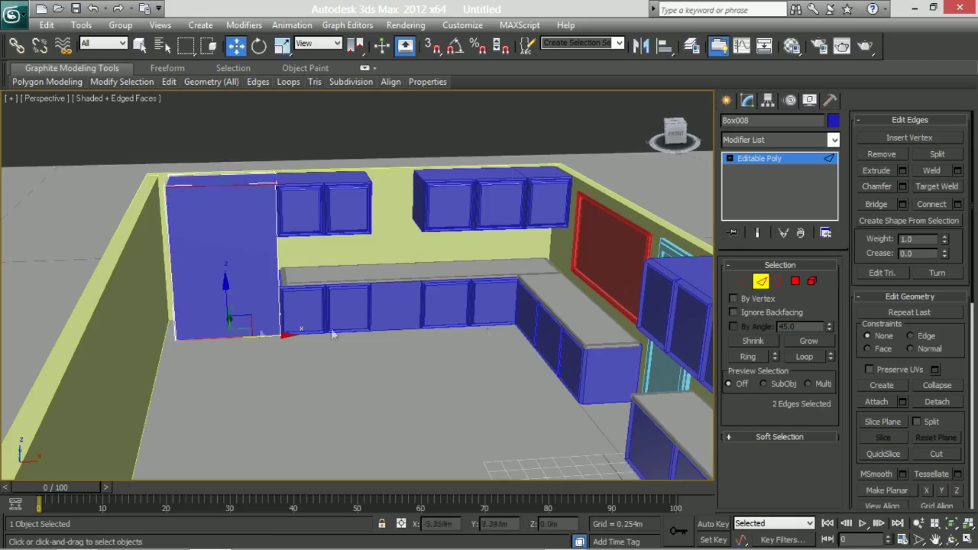
left_click(364, 355)
key("4")
left_click(201, 251)
left_click(903, 169)
middle_click_drag(382, 367, 328, 321, "alt")
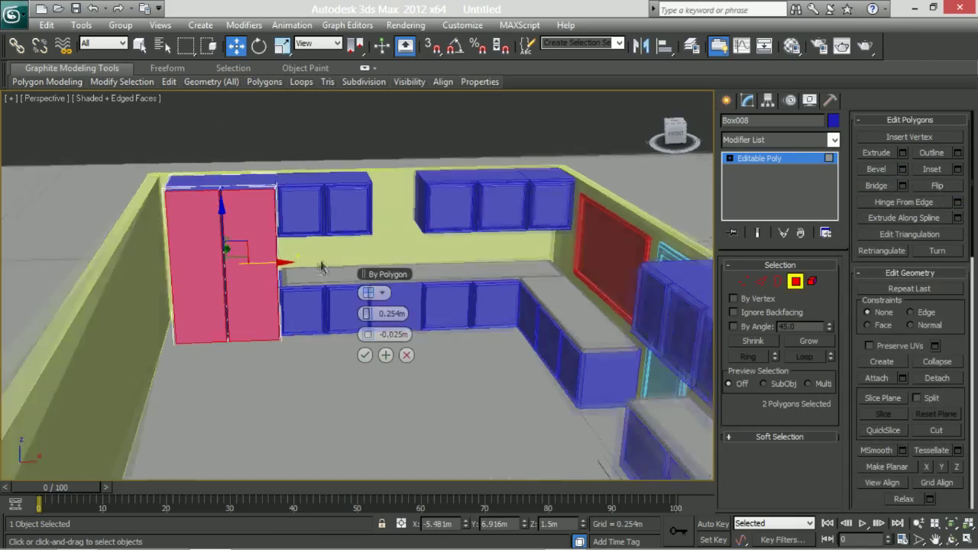
left_click_drag(367, 314, 331, 311)
left_click(365, 355)
key("4")
- Orbit and zoom in to inspect the new lower cabinet doors
mouse_move(365, 355)
middle_mouse_down("alt")
mouse_move(391, 228)
mouse_move(504, 232)
middle_mouse_up("alt")
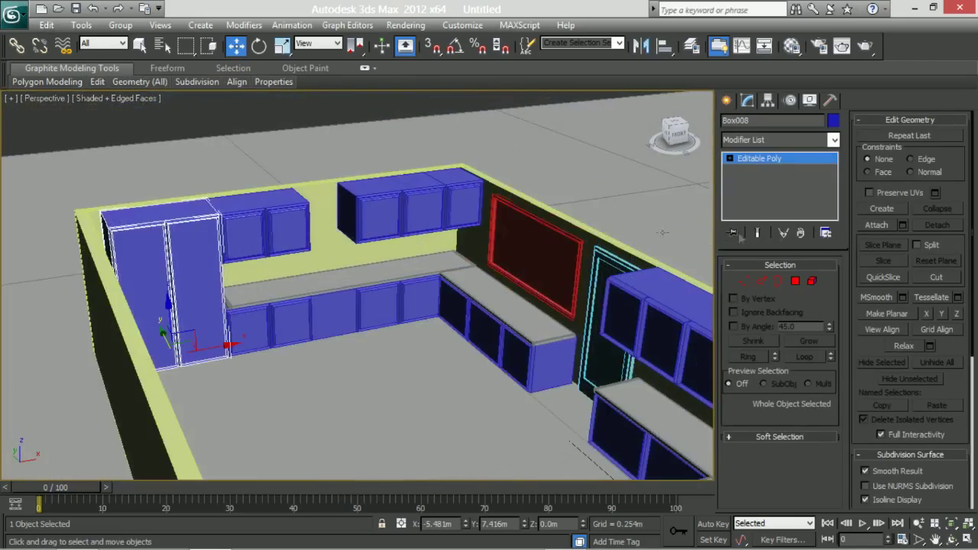
key("alt+z")
left_click_drag(323, 251, 316, 222)
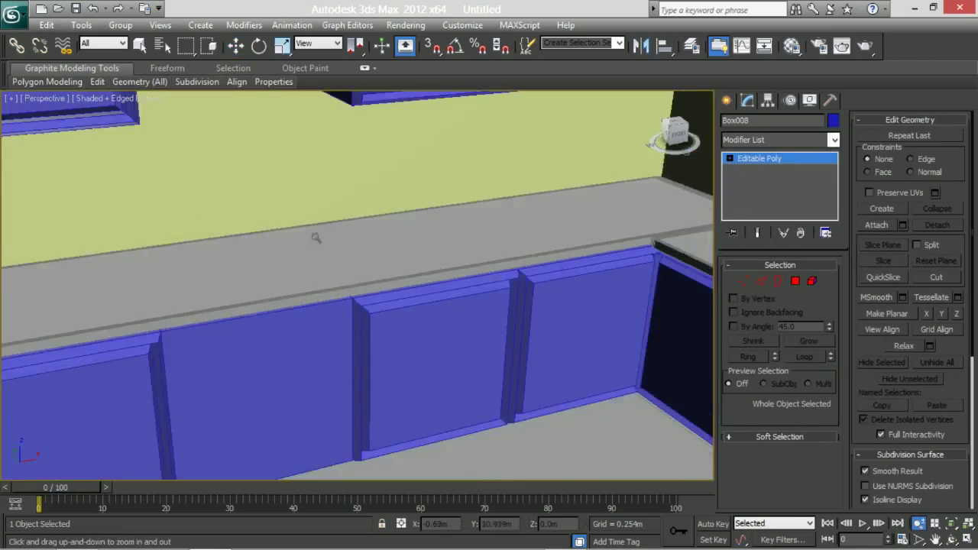
left_click(726, 100)
- Build a door knob from a small cylinder and sphere, and group them
left_click(781, 144)
left_click(764, 155)
left_click(752, 222)
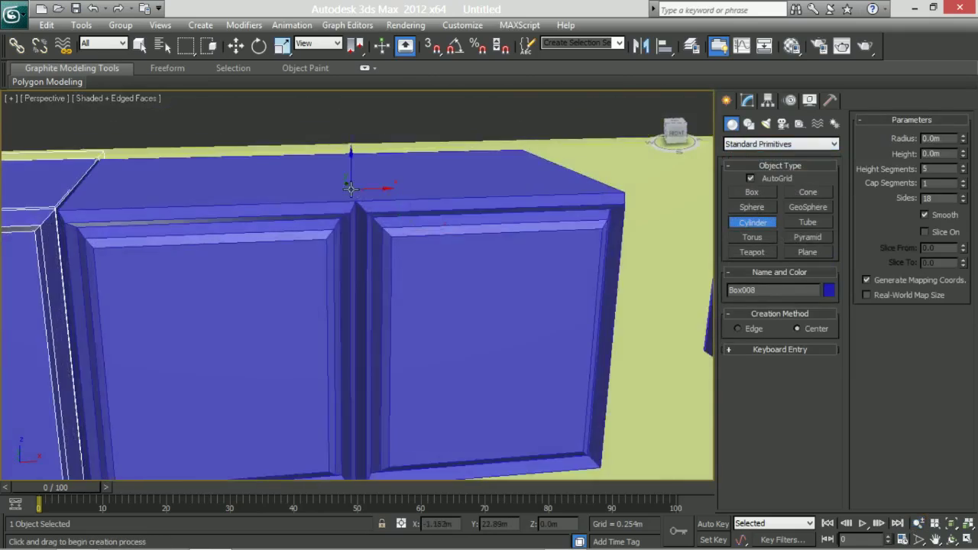
scroll(363, 221, "up", 3)
scroll(361, 233, "up", 3)
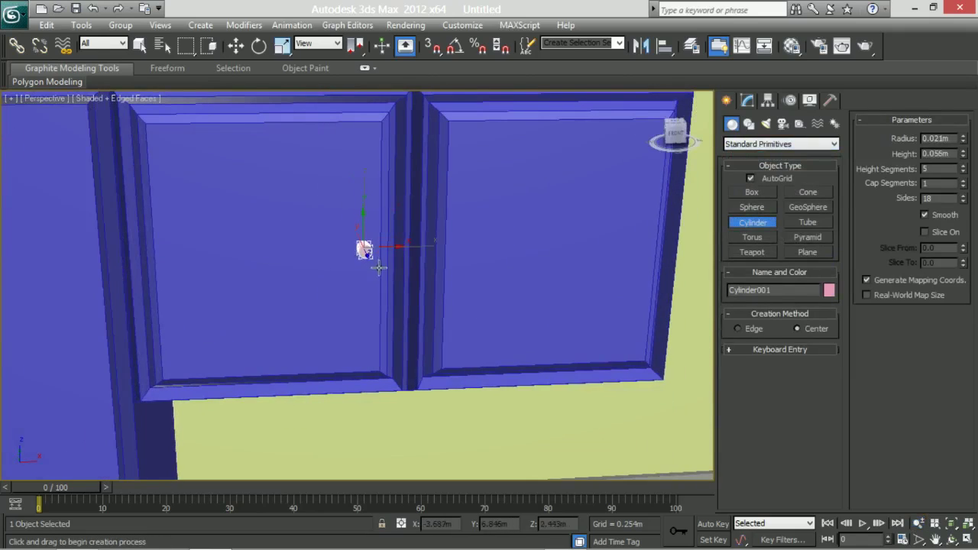
left_click(752, 207)
middle_click_drag(374, 259, 363, 252, "alt")
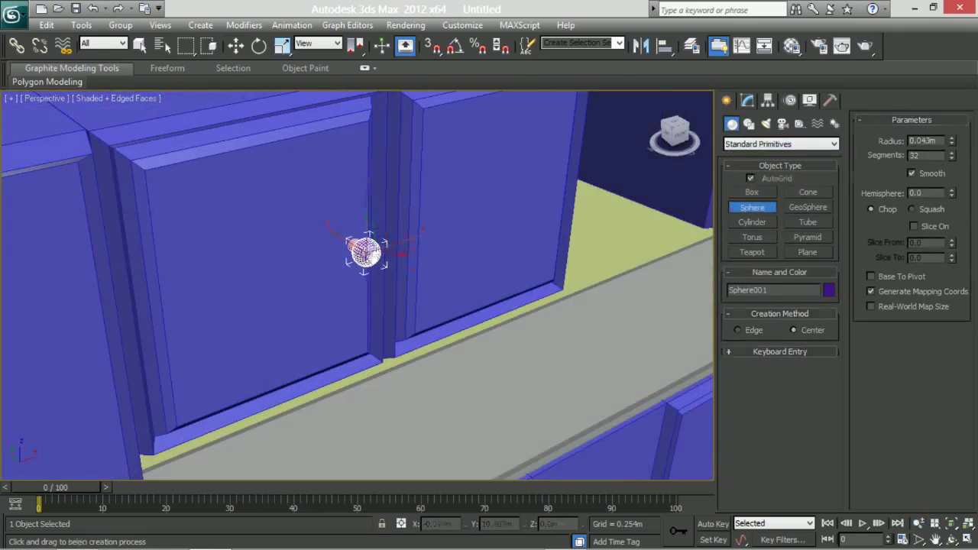
right_click(363, 252)
left_click(120, 24)
left_click(134, 40)
key("Return")
- Clone the knob group onto the upper right cabinet and another cabinet door
key("w")
scroll(380, 264, "down", 10)
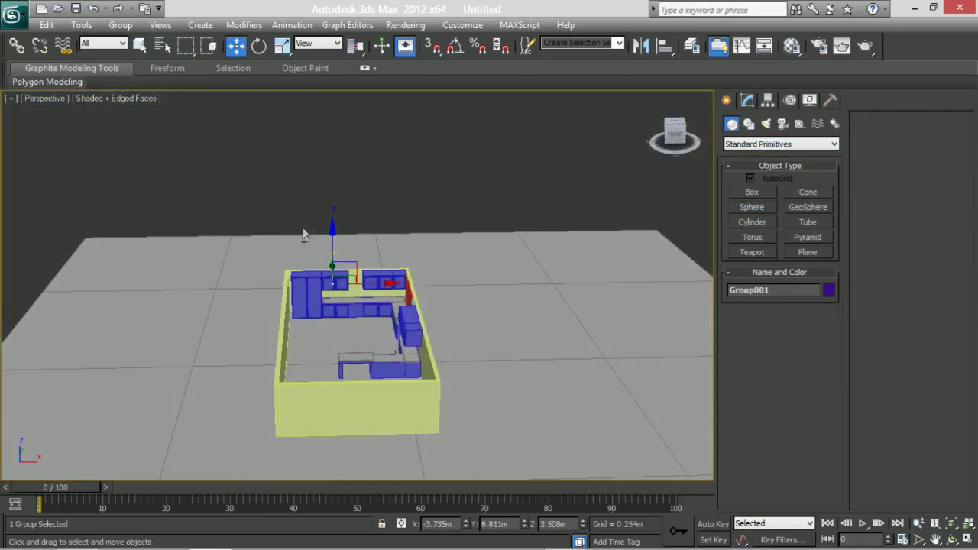
middle_click_drag(306, 229, 312, 279, "alt")
scroll(313, 278, "up", 4)
left_click(260, 280)
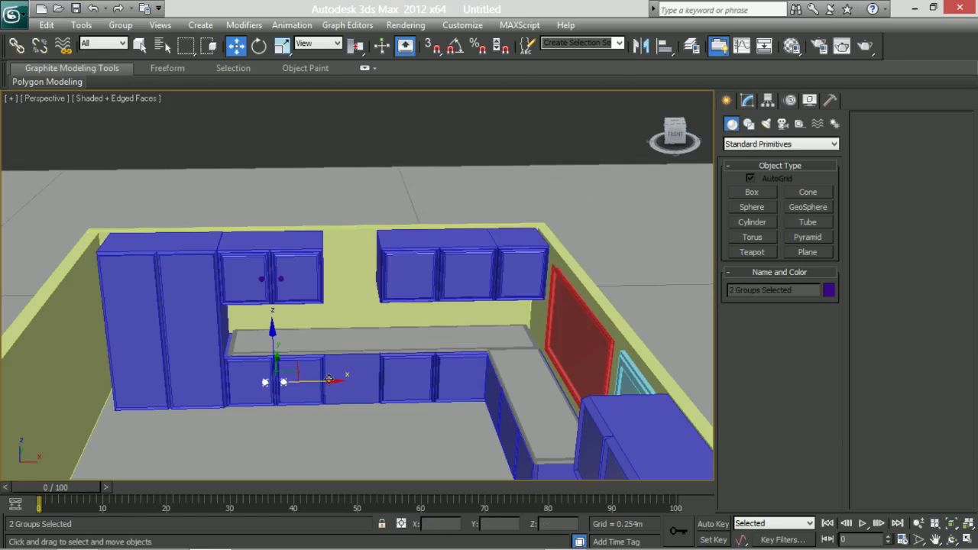
left_click_drag(491, 378, 491, 378, "shift")
left_click(542, 336)
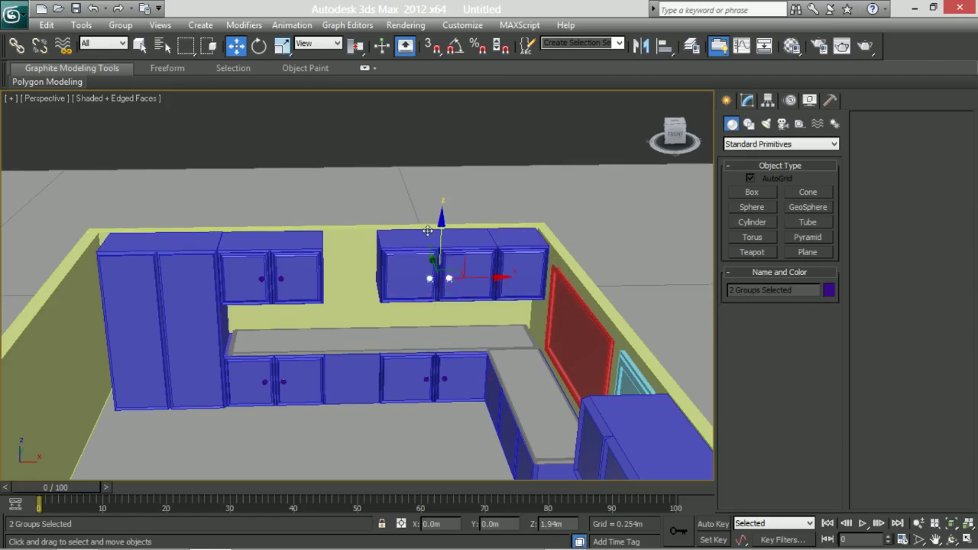
middle_click_drag(542, 336, 463, 309, "alt")
left_click_drag(506, 279, 528, 279, "shift")
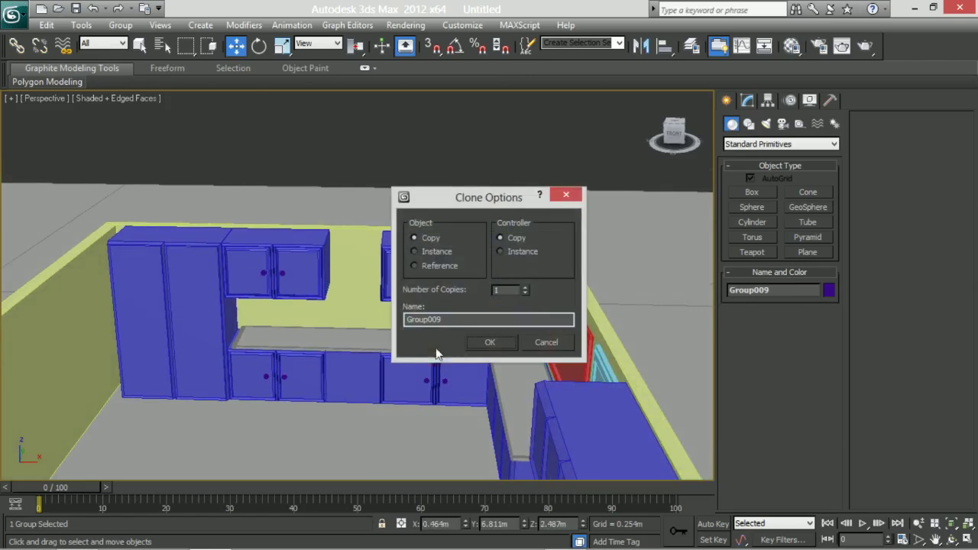
- Position the copied knobs, then clone another knob set onto the next corner cabinet
key("Return")
middle_click_drag(527, 280, 506, 272, "alt")
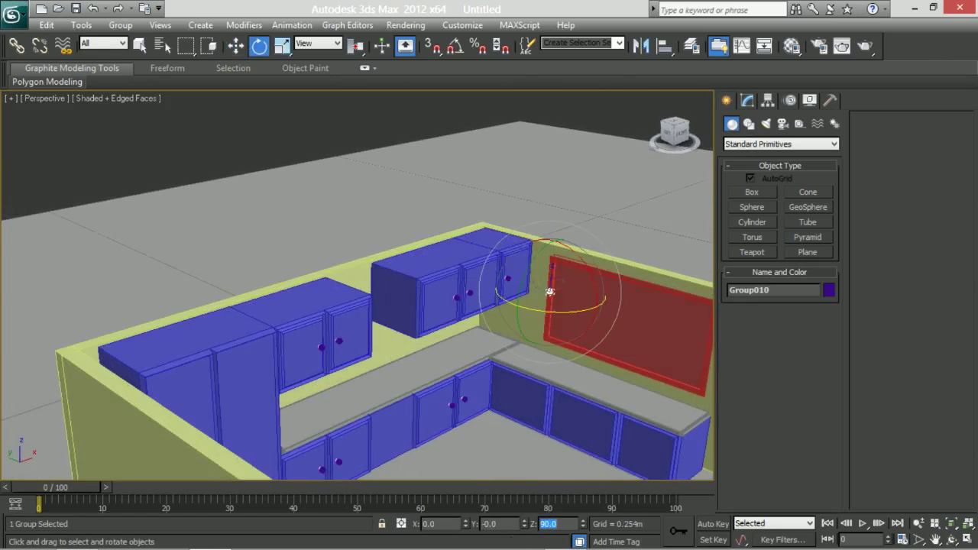
key("w")
mouse_move(550, 292)
middle_mouse_down("alt")
mouse_move(528, 275)
mouse_move(552, 443)
middle_mouse_up("alt")
middle_click_drag(518, 381, 428, 291, "alt")
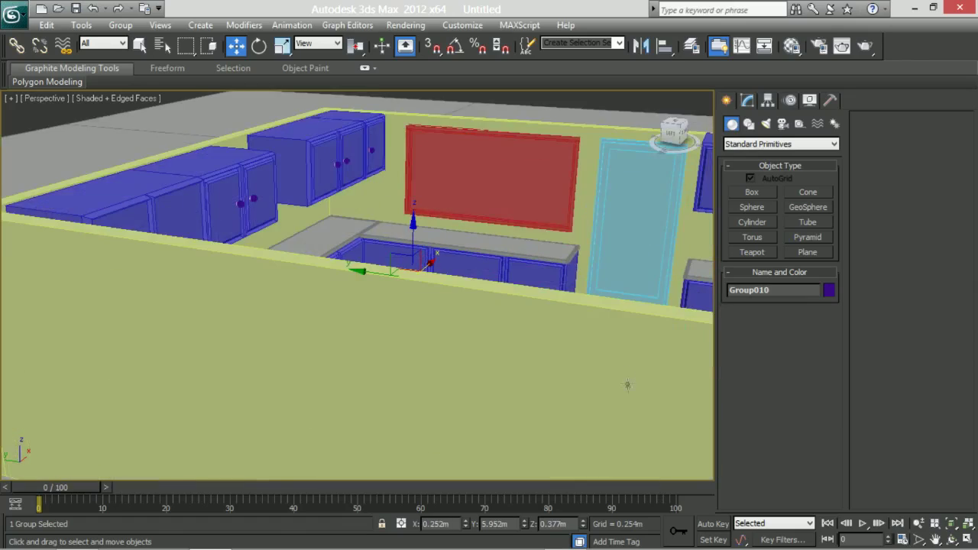
scroll(413, 259, "up", 5)
middle_click_drag(367, 273, 407, 266, "alt")
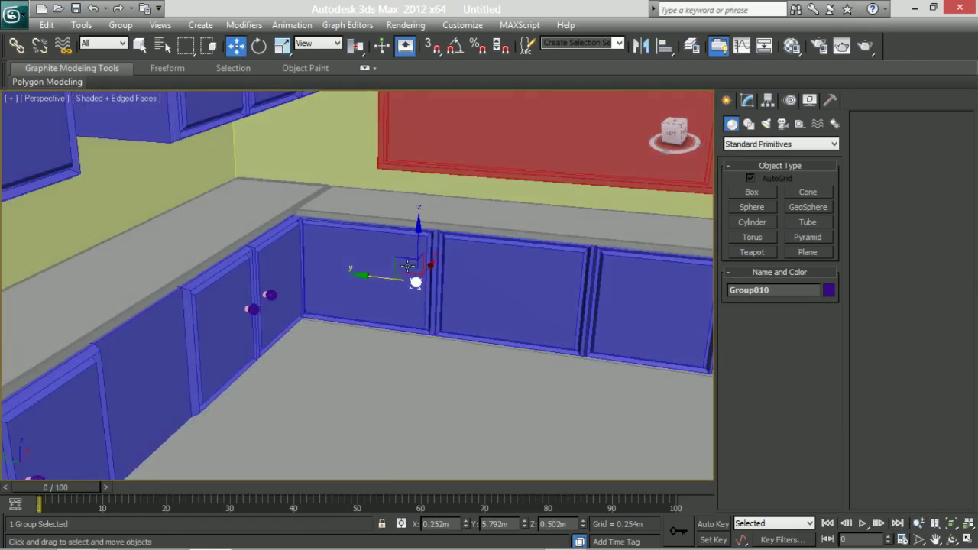
left_click_drag(399, 277, 558, 281, "shift")
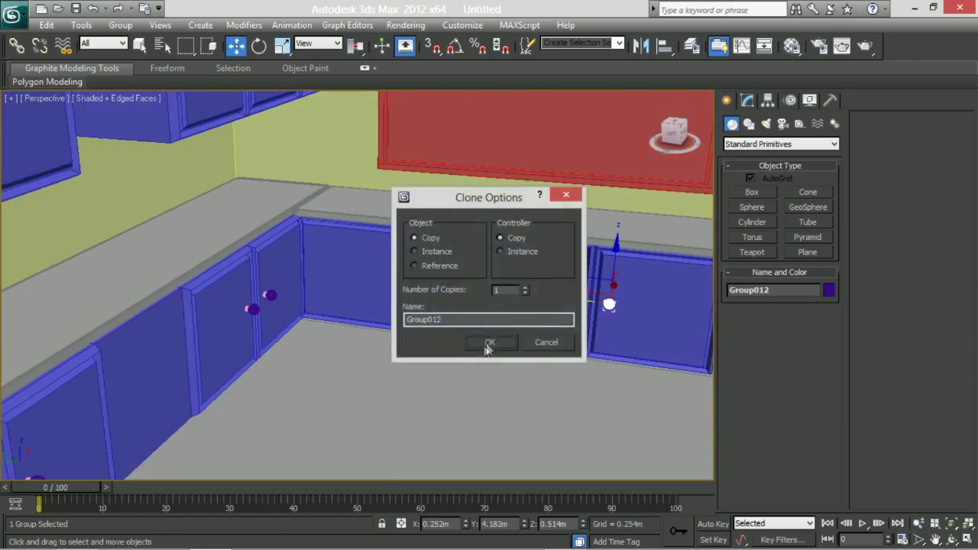
left_click(491, 343)
- Clone knob sets onto the cabinet by the door and the upper wall cabinets
middle_click_drag(491, 343, 229, 305, "alt")
left_click_drag(124, 285, 462, 322, "shift")
left_click(492, 343)
middle_click_drag(491, 343, 279, 294)
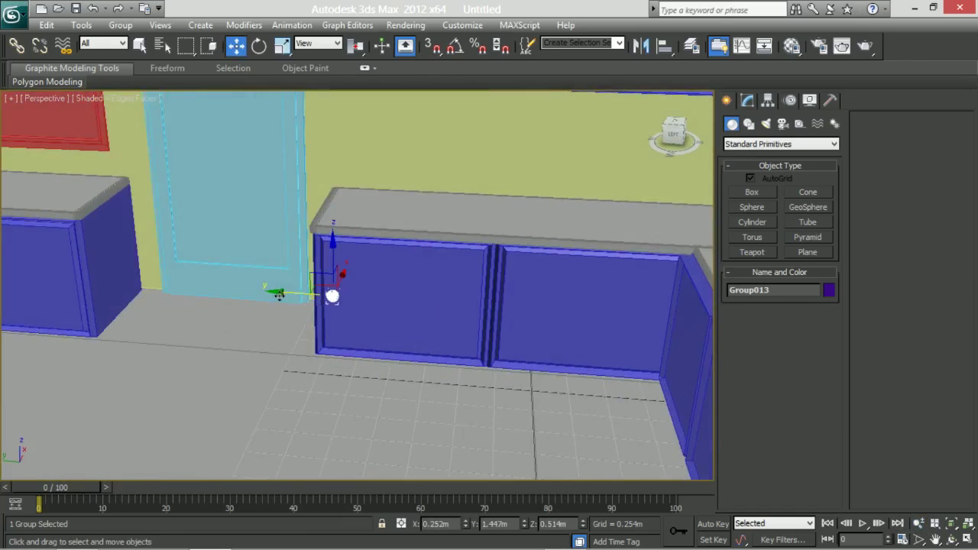
left_click(382, 305)
middle_click_drag(385, 280, 406, 444)
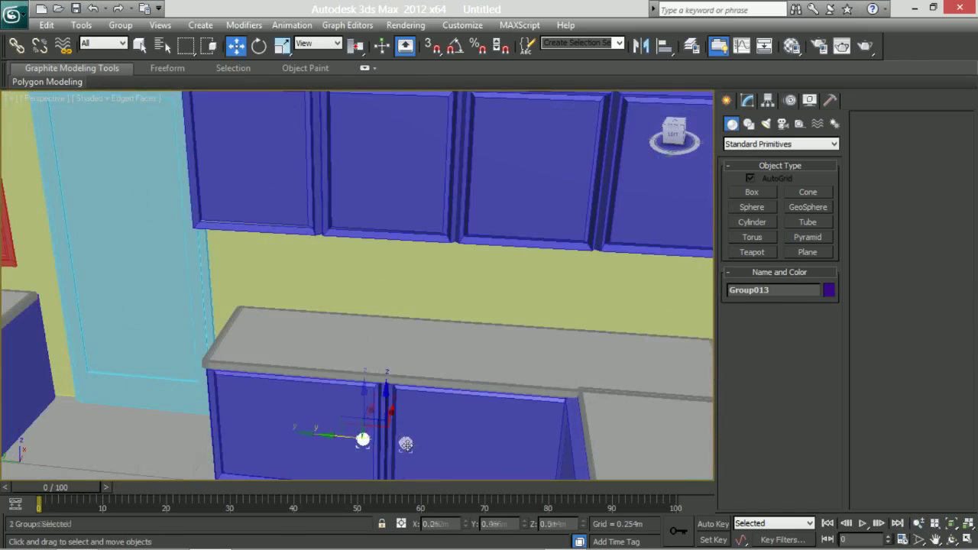
left_click_drag(337, 160, 329, 158)
left_click_drag(482, 195, 558, 191, "shift")
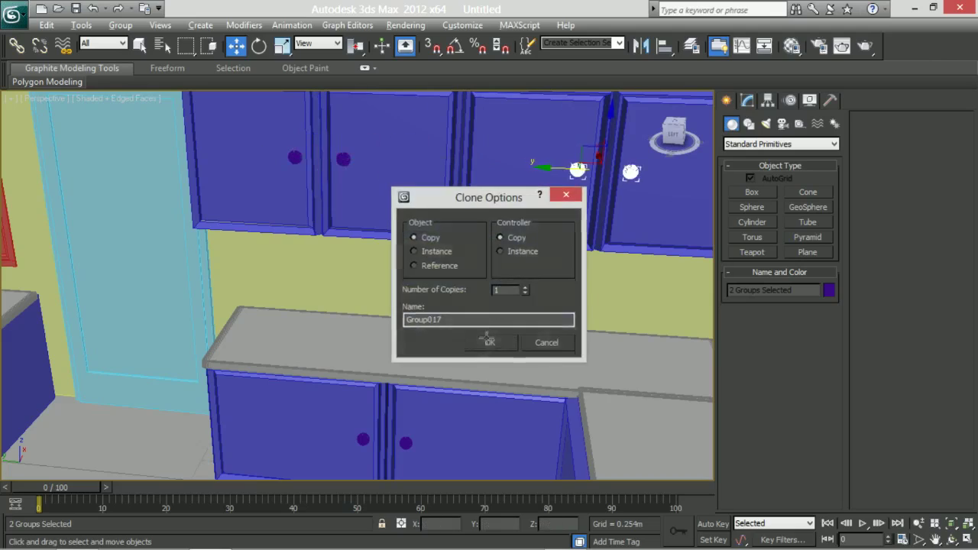
left_click(496, 343)
middle_click_drag(496, 343, 228, 240, "alt")
left_click_drag(151, 251, 114, 252, "shift")
left_click(493, 343)
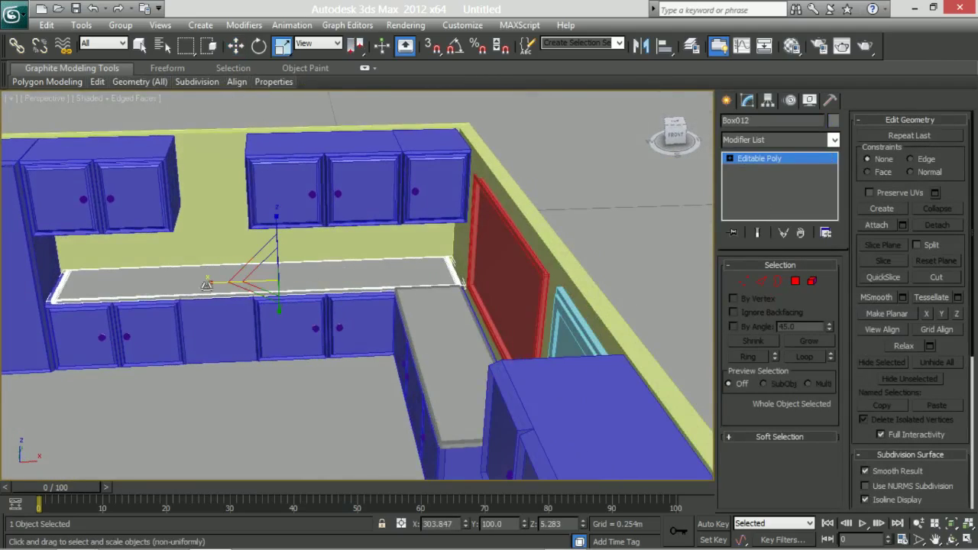
- Slide the back countertop right and copy it to the left side
left_click_drag(232, 273, 336, 278)
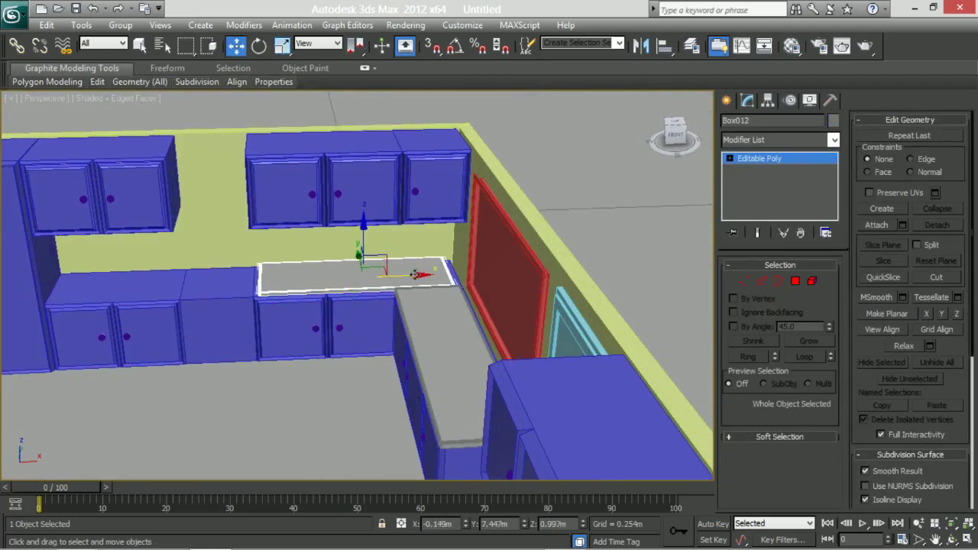
left_click_drag(419, 275, 213, 285, "shift")
key("r")
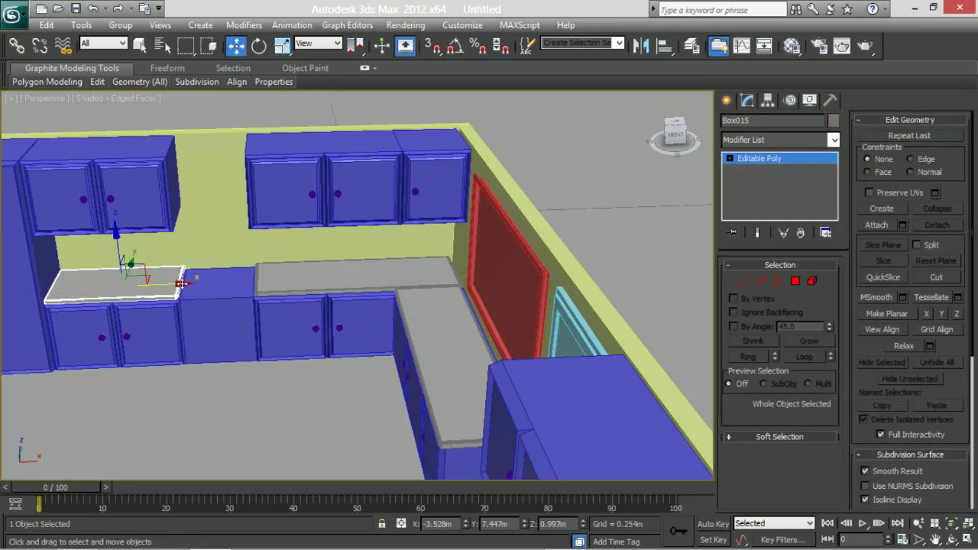
- Select a face on the lower cabinets in polygon mode, looking toward the countertop gap
left_click(153, 328)
key("4")
left_click(196, 316)
mouse_move(195, 316)
middle_mouse_down("alt")
mouse_move(257, 325)
mouse_move(367, 313)
middle_mouse_up("alt")
- Zoom in on the uncovered cabinet top and select its top face
middle_click_drag(361, 355, 273, 281, "alt")
left_click(273, 281)
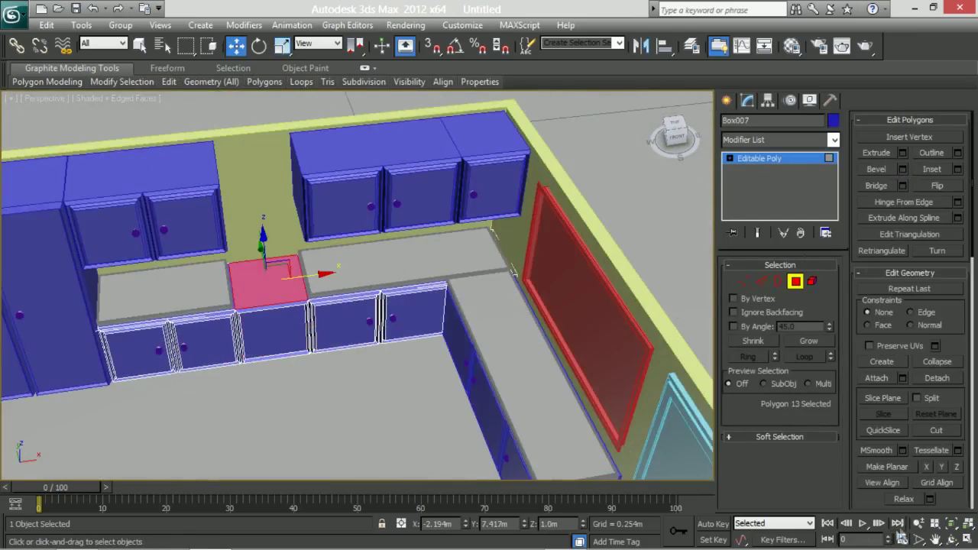
key("alt+z")
mouse_move(305, 282)
left_mouse_down()
mouse_move(329, 250)
mouse_move(365, 228)
left_mouse_up()
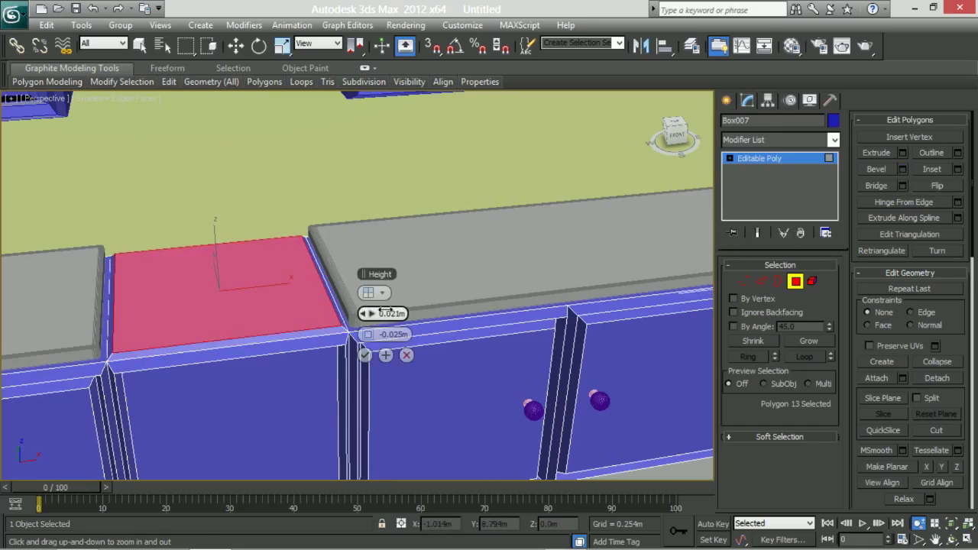
scroll(361, 313, "up", 3)
mouse_move(362, 314)
middle_mouse_down("alt")
mouse_move(428, 329)
mouse_move(490, 321)
middle_mouse_up("alt")
- Connect the top's side edges to split it into two halves
key("2")
key("alt+x")
left_click(428, 329)
key("alt+x")
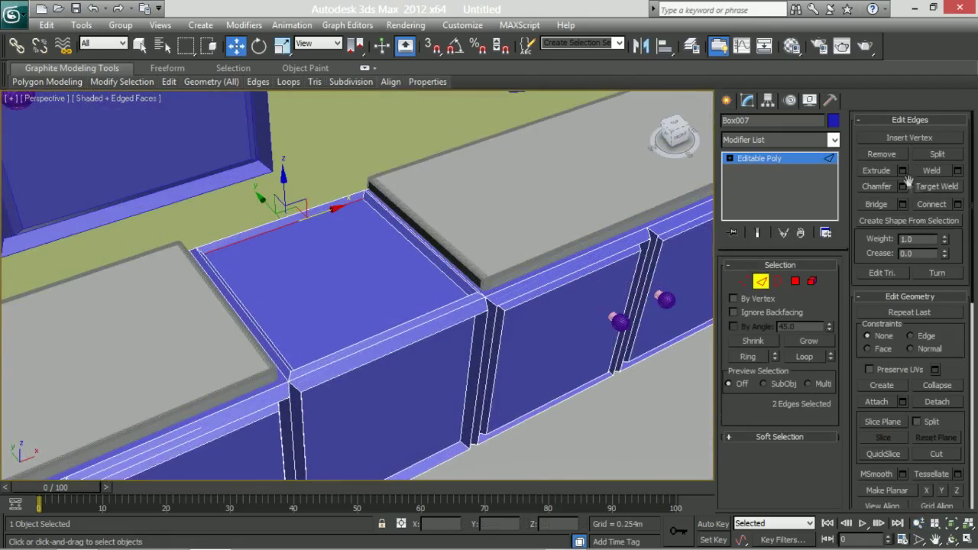
left_click(963, 204)
left_click(365, 354)
middle_click_drag(365, 354, 367, 337, "alt")
- Outline and bevel both halves downward into two recessed basins
key("4")
left_click(957, 153)
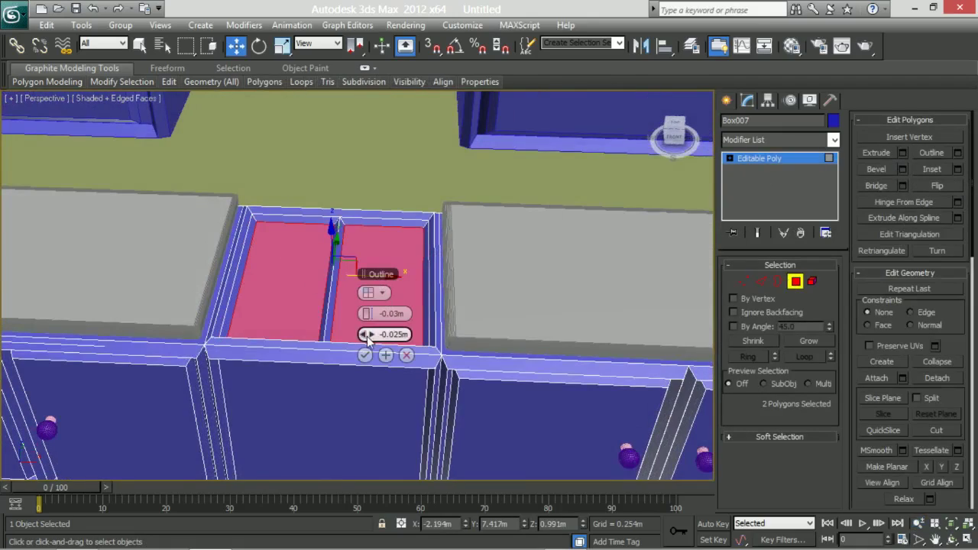
left_click_drag(374, 318, 353, 314)
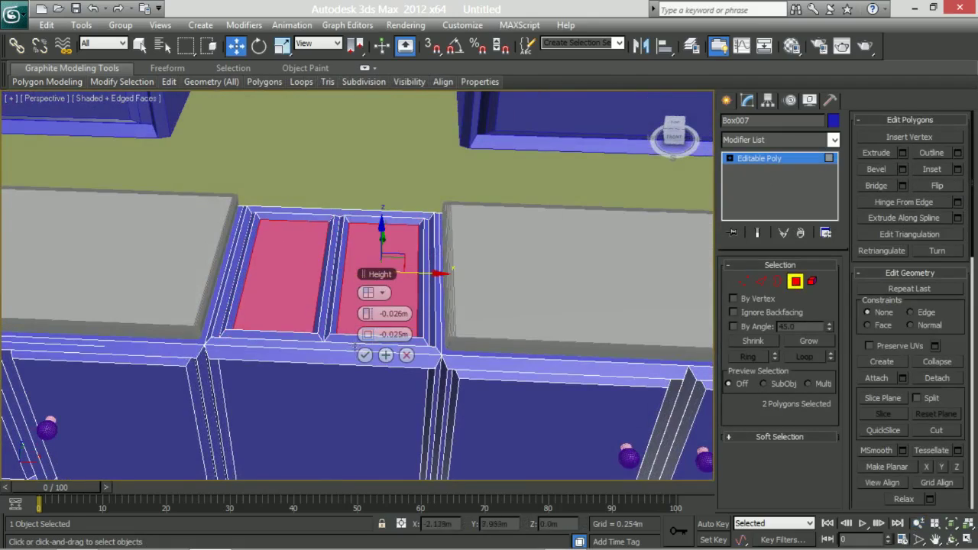
left_click(365, 354)
- Draw a flat cylinder disc over the right basin
left_click(726, 99)
left_click(752, 223)
left_click_drag(378, 239, 387, 257)
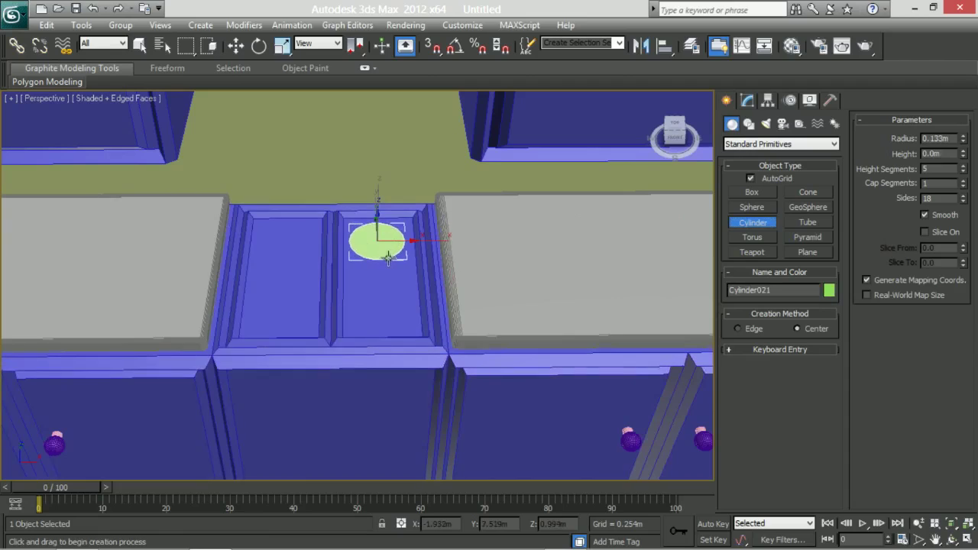
- Finish the cylinder, isolate it, and convert it to Editable Poly
left_click(383, 249)
key("alt+q")
right_click(430, 271)
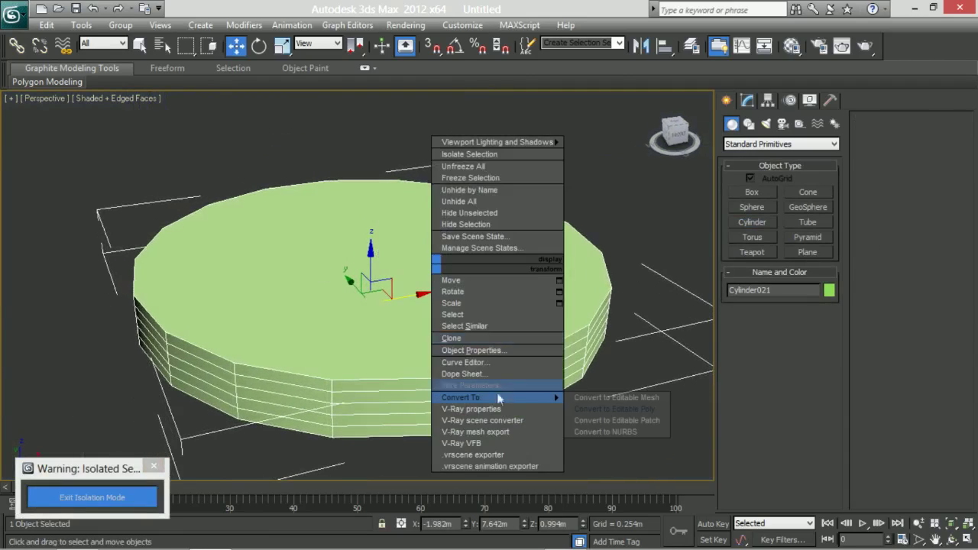
left_click(492, 372)
left_click(762, 282)
middle_click_drag(164, 238, 132, 220, "alt")
middle_click_drag(632, 293, 612, 229, "alt")
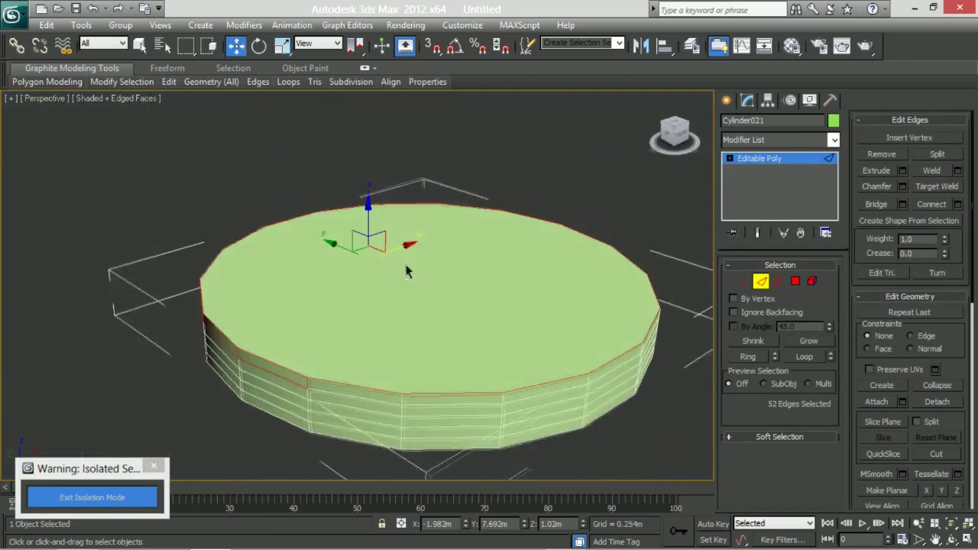
- Bevel the burner's top face twice to form a raised, widened top
key("4")
left_click(436, 218)
left_click(903, 169, "shift")
left_click_drag(390, 314, 317, 298)
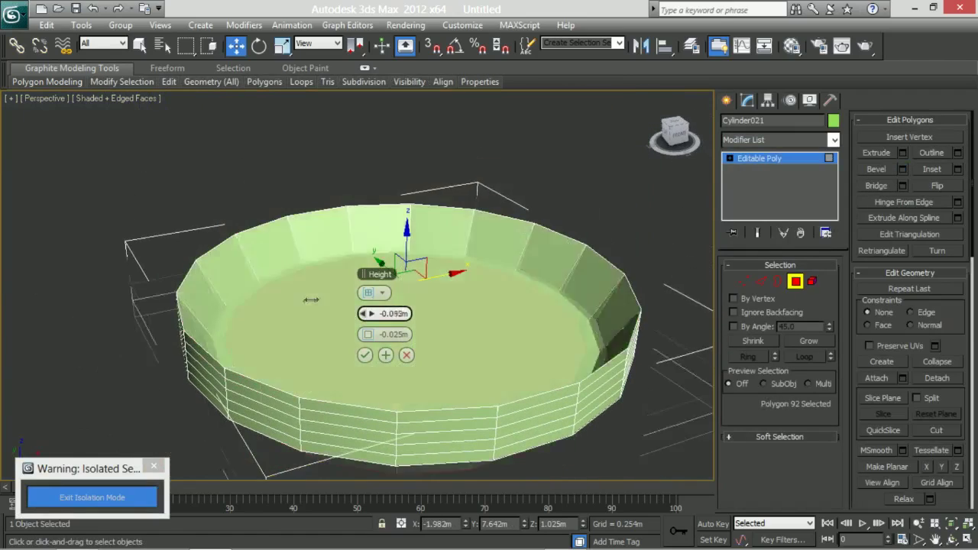
mouse_move(390, 334)
left_mouse_down()
mouse_move(428, 334)
mouse_move(363, 314)
mouse_move(359, 334)
left_mouse_up()
middle_click_drag(367, 328, 372, 312, "alt")
left_click_drag(372, 313, 380, 313)
middle_click_drag(370, 337, 371, 335, "alt")
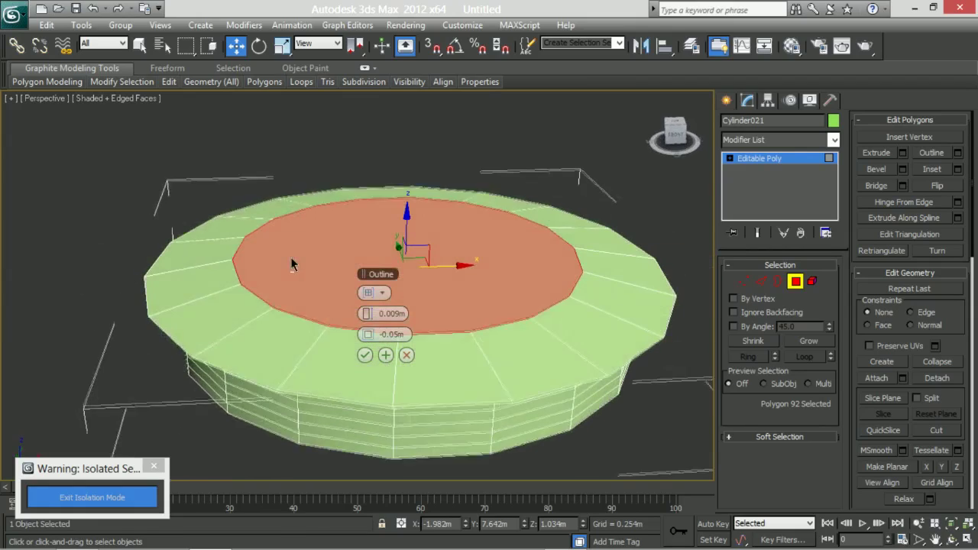
left_click_drag(371, 335, 374, 334)
left_click(385, 356)
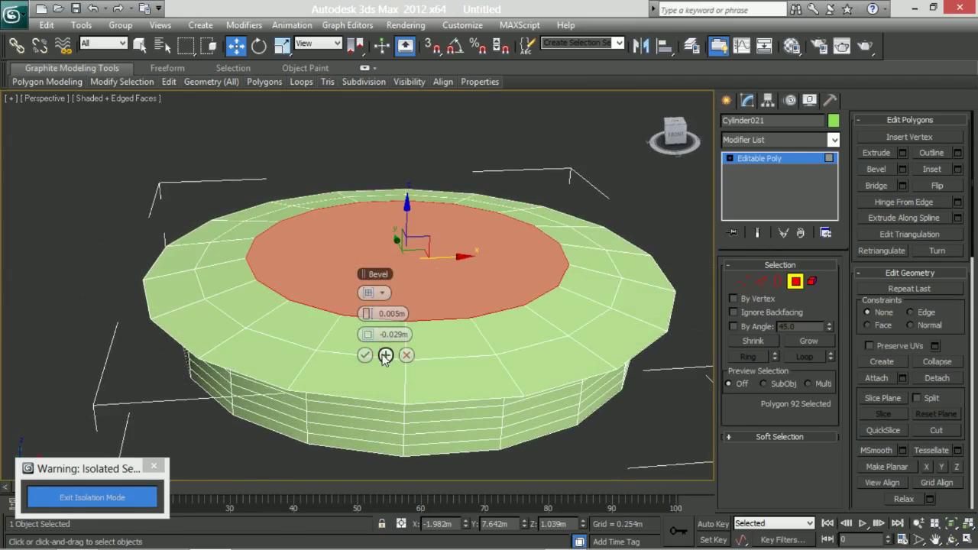
left_click(364, 355)
- Select five ring polygons and bevel them into raised rim notches
left_click(466, 187)
left_click(555, 227, "ctrl")
left_click(589, 289, "ctrl")
left_click(548, 357, "ctrl")
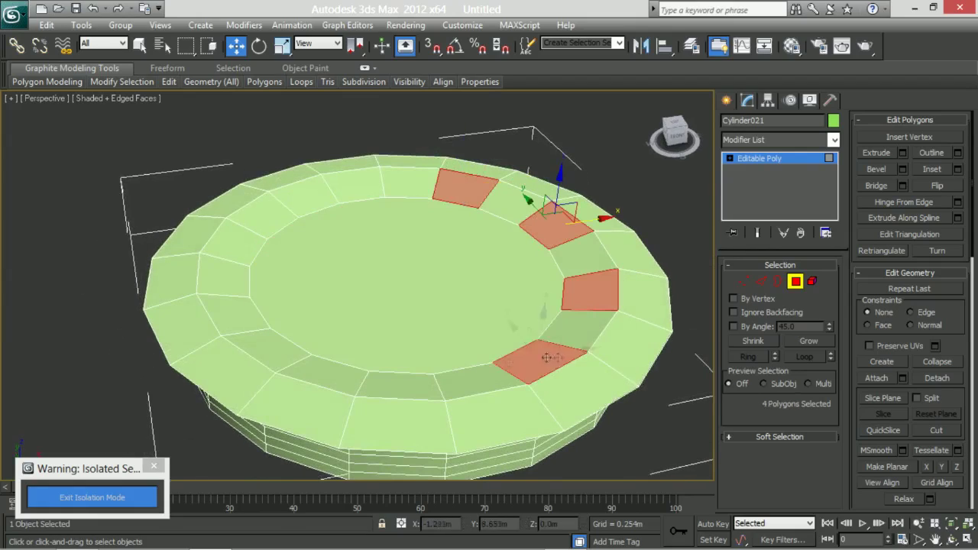
left_click(352, 177, "ctrl")
key("shift+ctrl+b")
left_click_drag(370, 313, 372, 319)
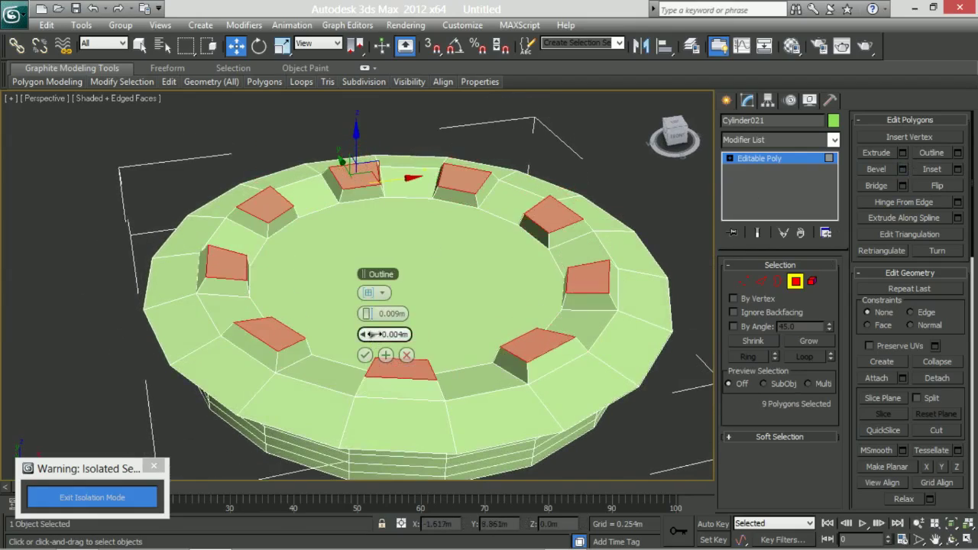
- Exit isolation and clone the burner to other spots on the stovetop
left_click(93, 498)
key("6")
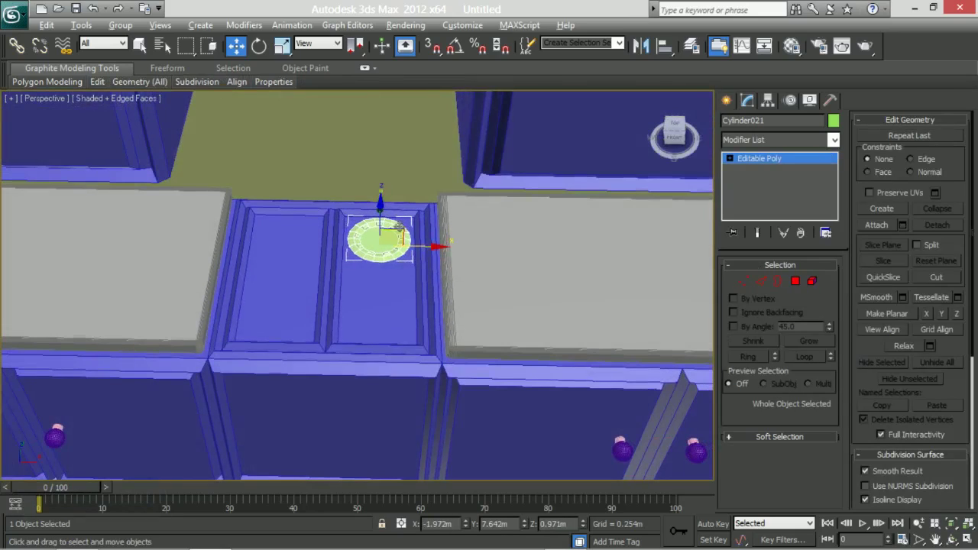
mouse_move(399, 228)
left_mouse_down("shift")
mouse_move(313, 240)
mouse_move(396, 268)
left_mouse_up("shift")
left_click(491, 343)
- Add a small cylinder on the stove front
left_click(387, 318)
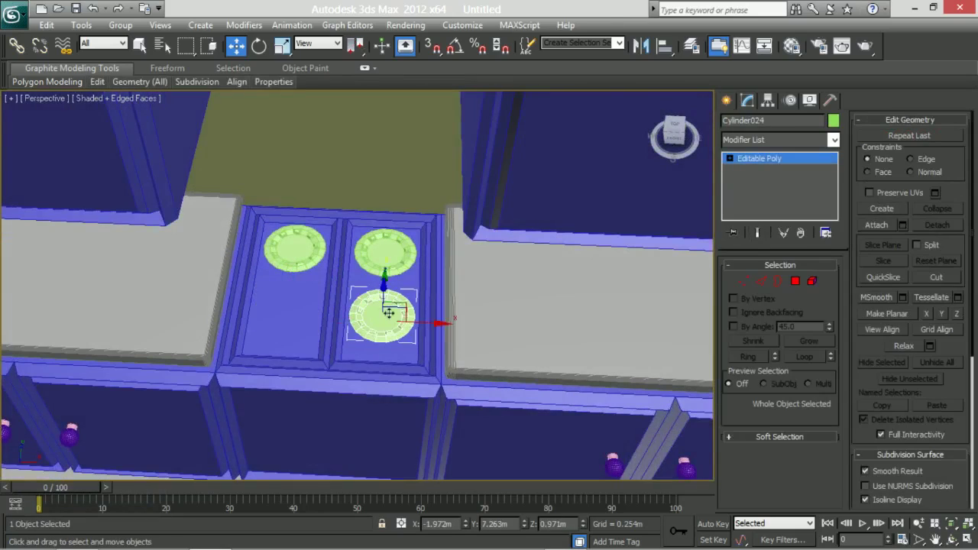
mouse_move(382, 288)
middle_mouse_down("alt")
mouse_move(385, 265)
mouse_move(428, 315)
middle_mouse_up("alt")
middle_click_drag(330, 331, 397, 287, "alt")
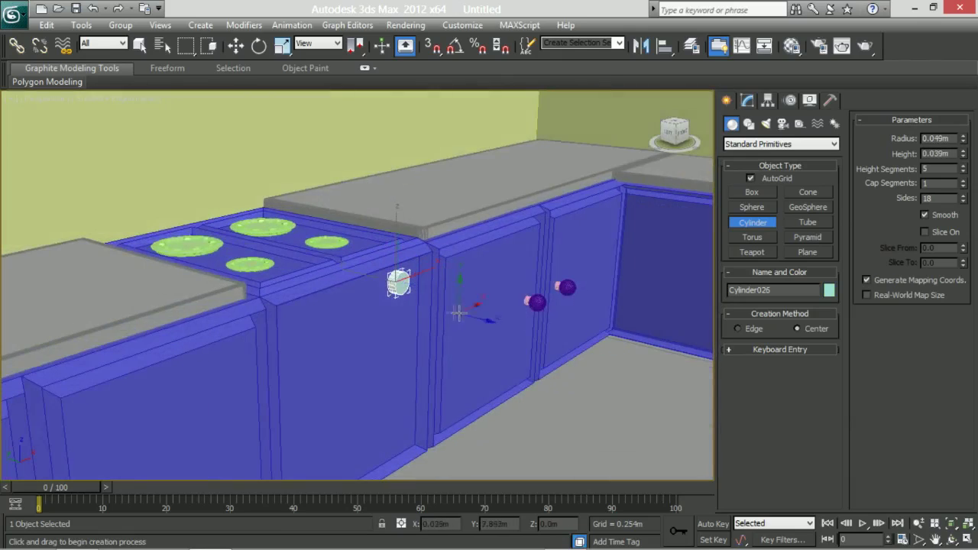
- Isolate the small cylinder and convert it to an Editable Poly
key("alt+q")
left_click(747, 100)
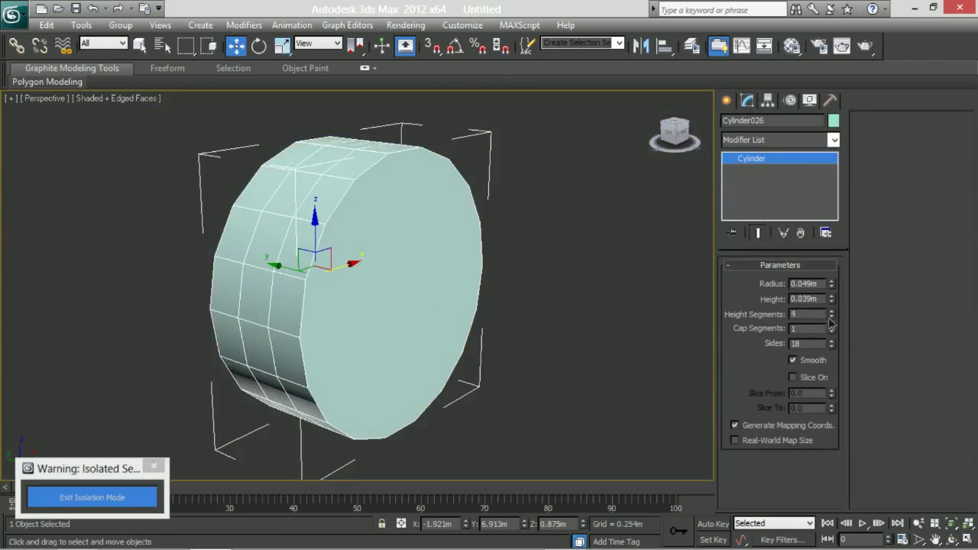
right_click(413, 243)
left_click(459, 424)
left_click(759, 282)
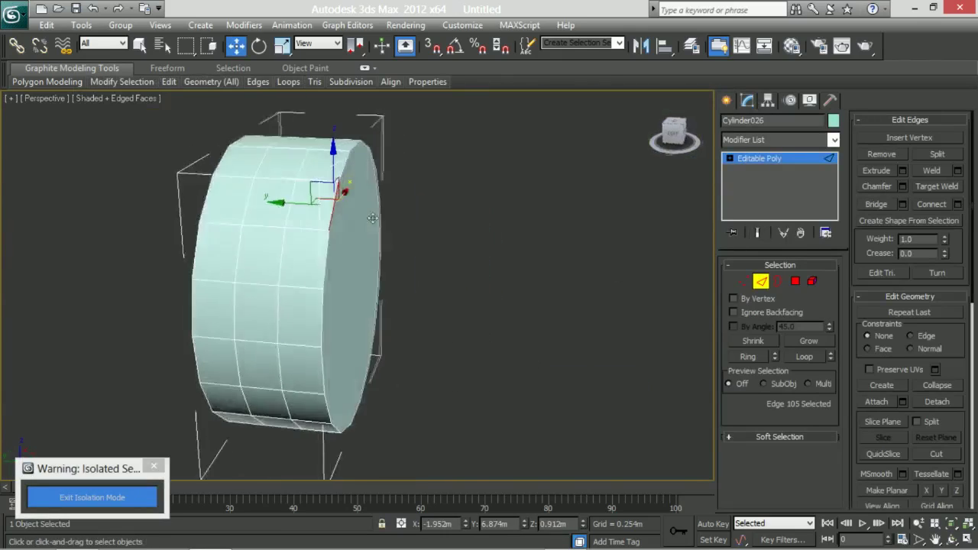
- Bevel the knob's front cap inward into a shallow recess
middle_click_drag(364, 219, 906, 221, "alt")
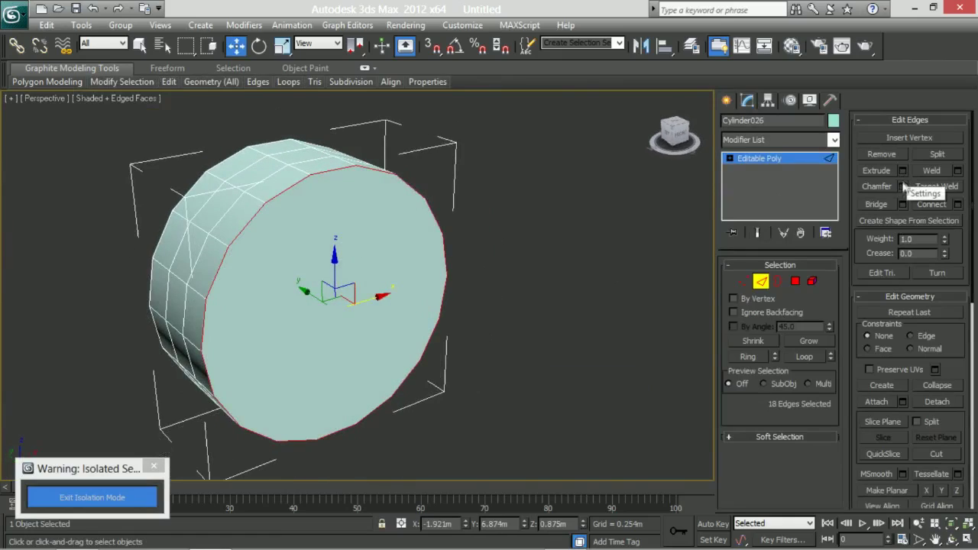
key("r")
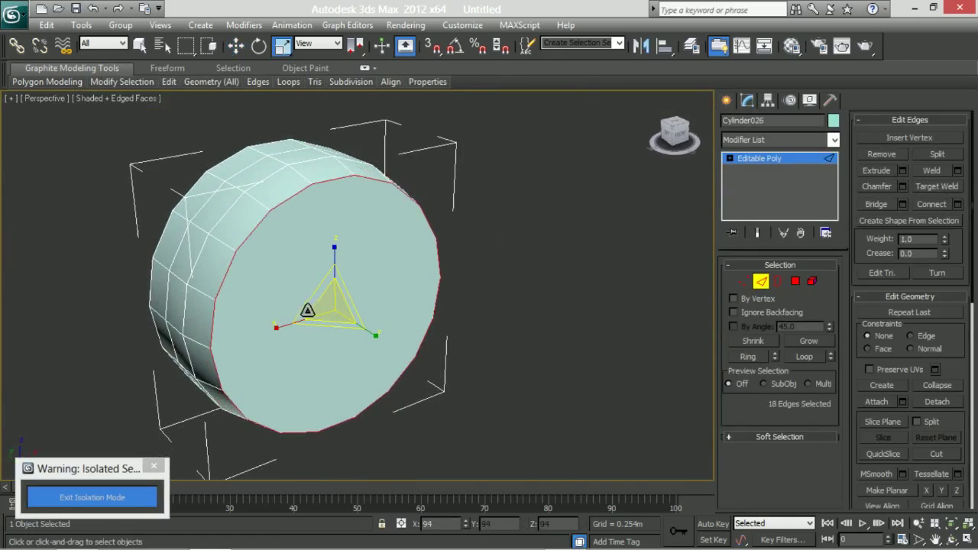
key("4")
left_click(442, 282)
left_click(902, 169)
left_click_drag(370, 314, 373, 337)
left_click(365, 355)
- Bevel a top polygon upward into a pointer tab
key("w")
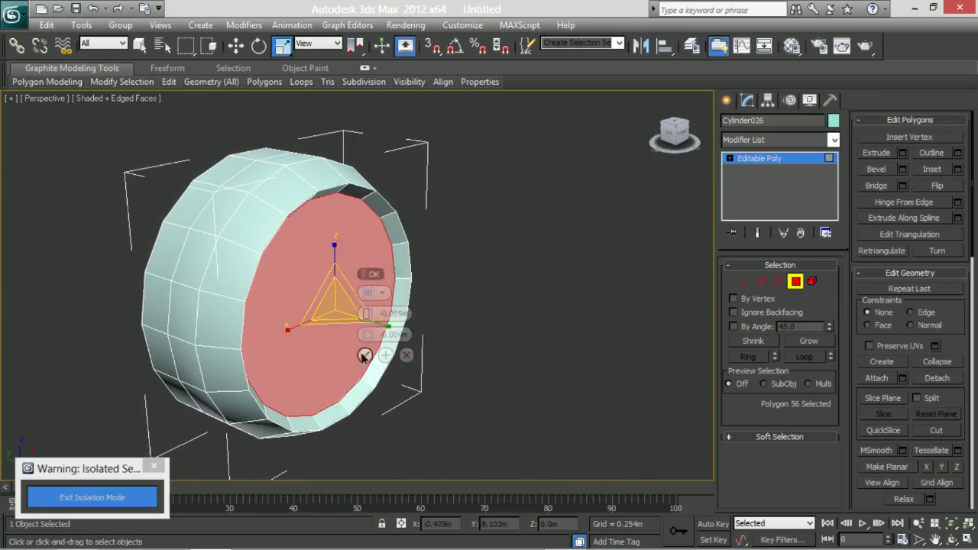
left_click(264, 157)
middle_click_drag(459, 306, 804, 207, "alt")
left_click(903, 169)
middle_click_drag(534, 267, 370, 313, "alt")
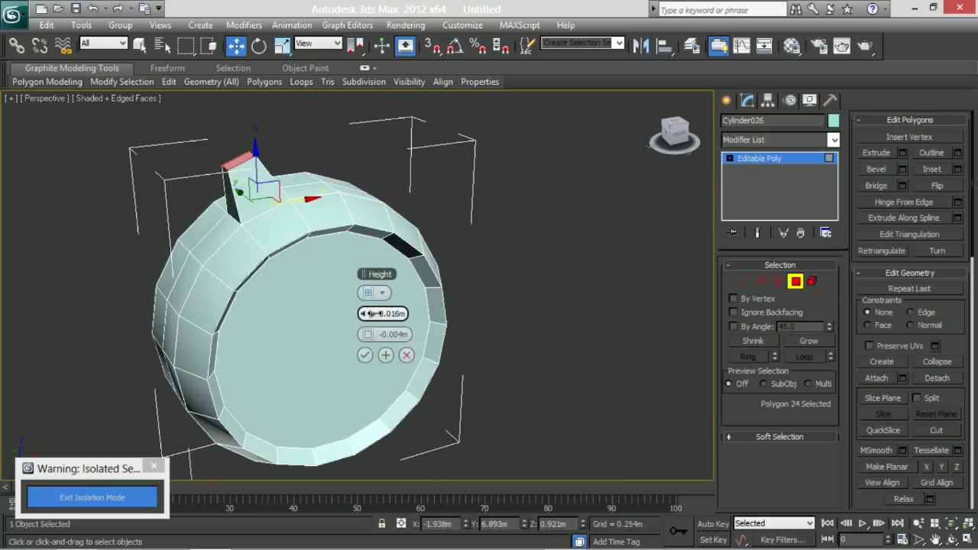
left_click(364, 354)
- Chamfer the knob's rim edge loop, setting the chamfer amount and segments
key("2")
left_click(275, 219)
left_click(804, 356)
middle_click_drag(458, 306, 535, 291, "alt")
left_click(903, 187)
left_click_drag(367, 292, 368, 275)
left_click_drag(368, 313, 367, 302)
left_click(365, 355)
- Chamfer the pointer tab edges and exit isolation back to the kitchen scene
middle_click_drag(458, 306, 428, 291, "alt")
left_click(281, 242)
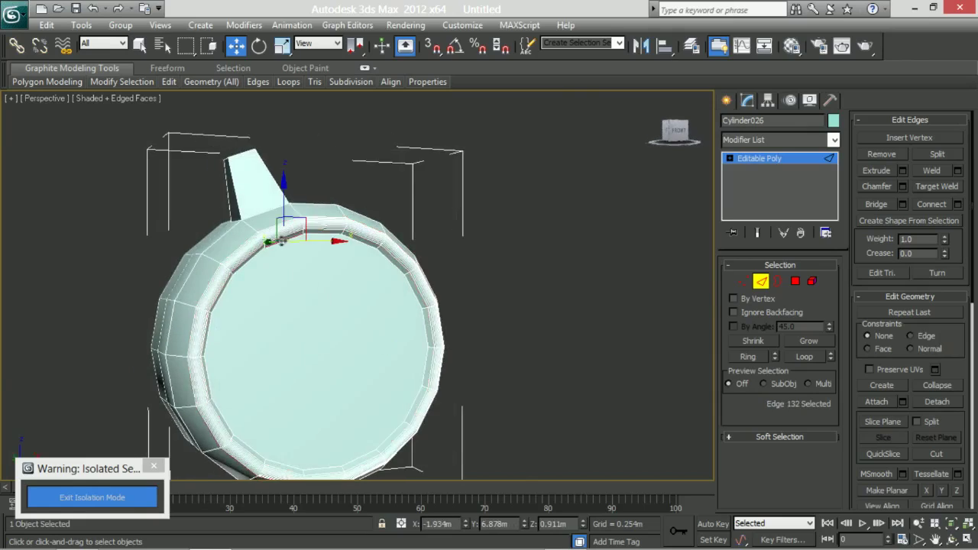
middle_click_drag(281, 241, 229, 183, "alt")
left_click(221, 175)
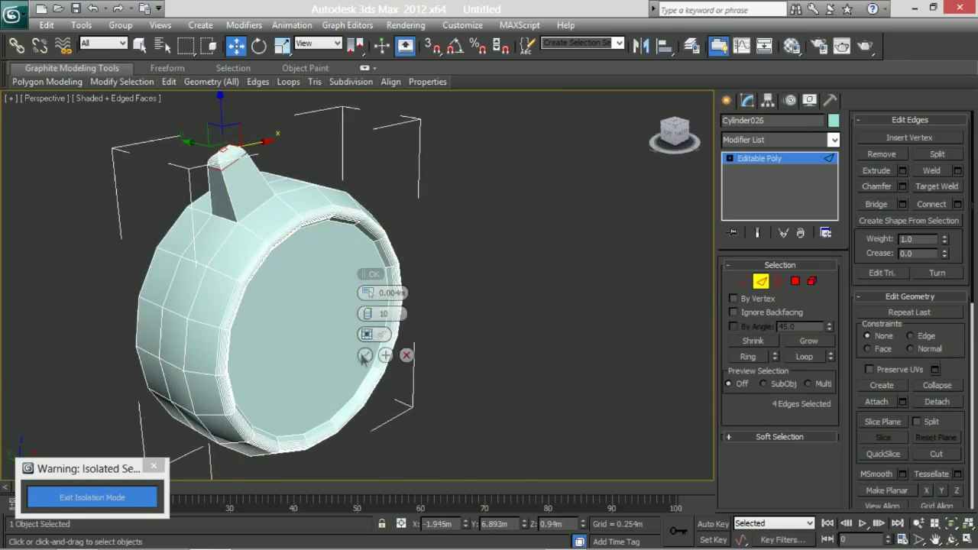
left_click(365, 354)
middle_click_drag(364, 354, 284, 273, "alt")
key("2")
key("alt+q")
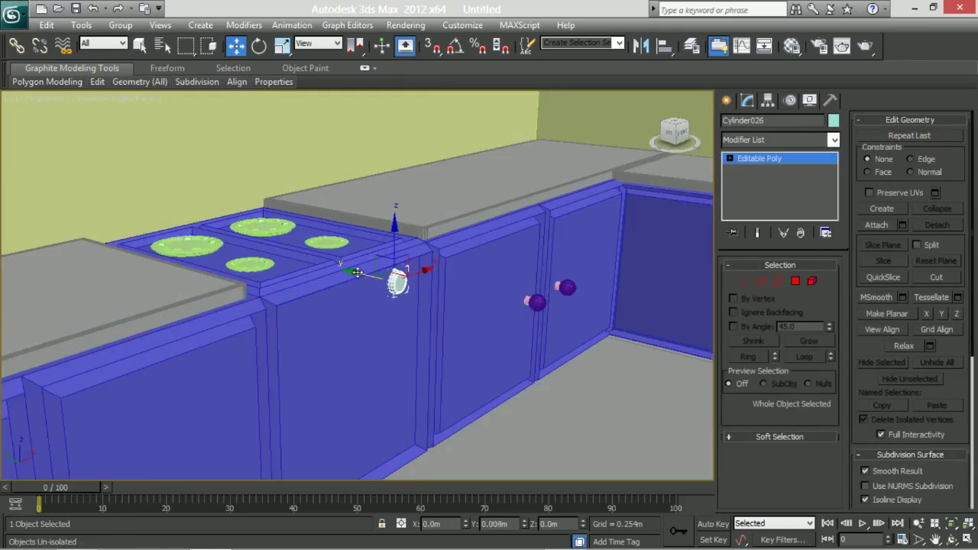
- Clone the knob across the stove front to make four knobs
key("f")
left_click_drag(398, 279, 361, 279, "shift")
left_click(490, 343)
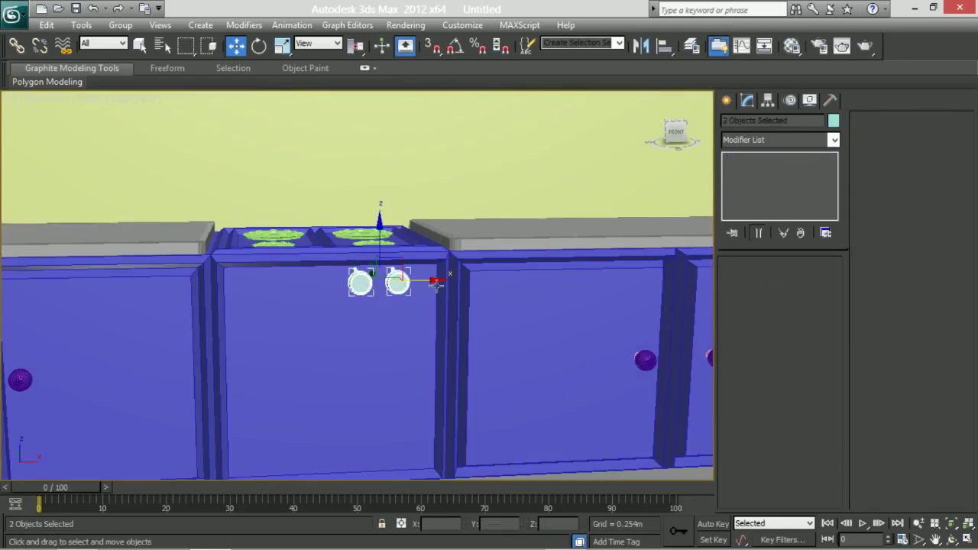
middle_click_drag(347, 281, 397, 311, "alt")
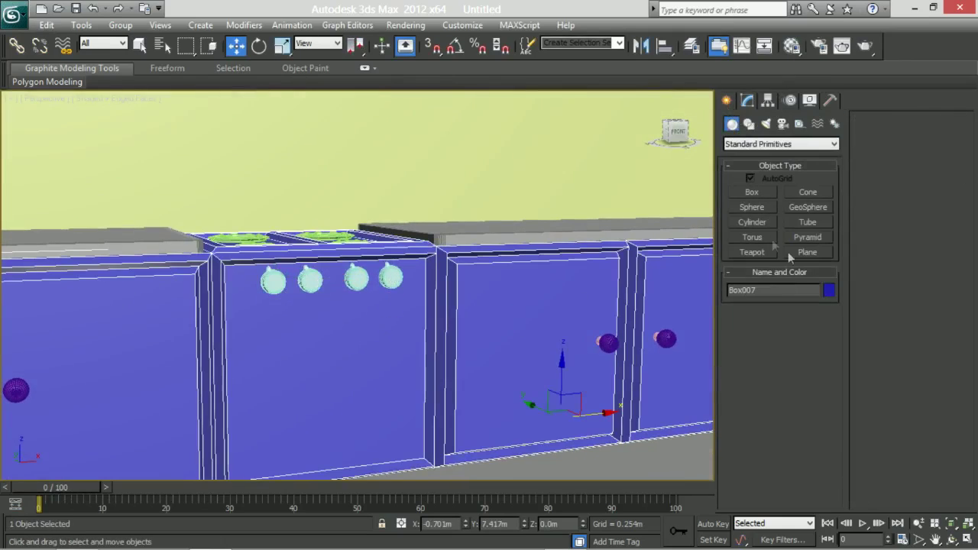
- Select the oven door polygon on the stove body Box007
left_click(265, 348)
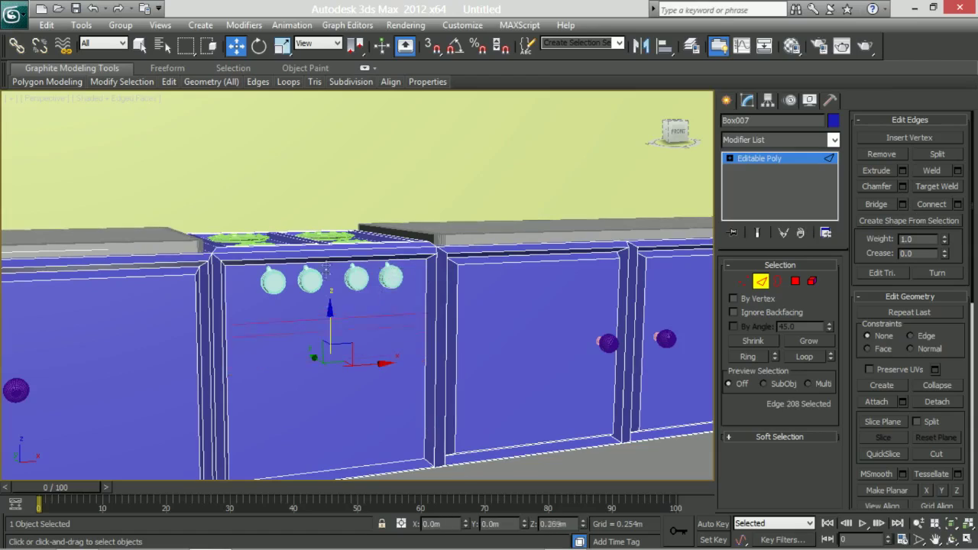
key("4")
left_click(371, 333)
key("f")
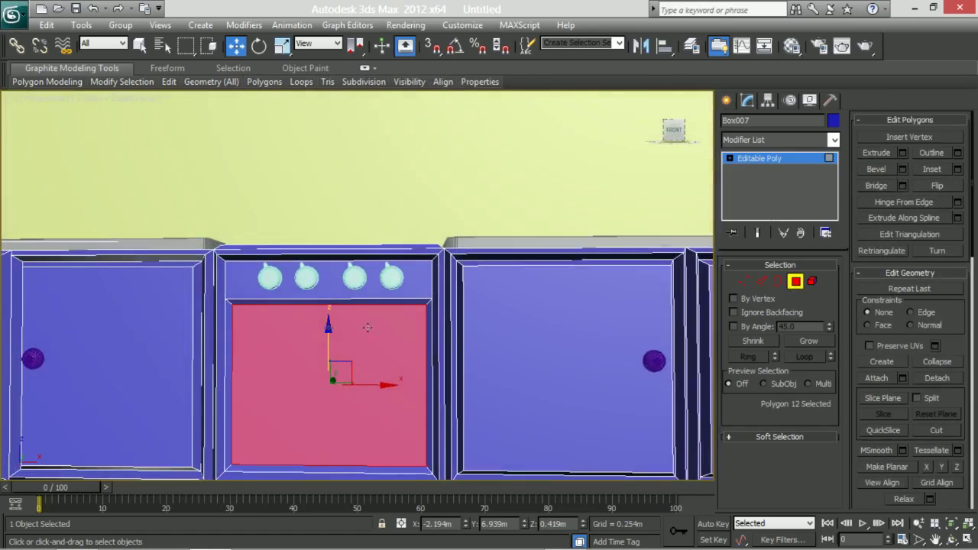
- Build the oven handle from two cylinder posts and a horizontally rotated bar
left_click(726, 100)
left_click(749, 221)
key("p")
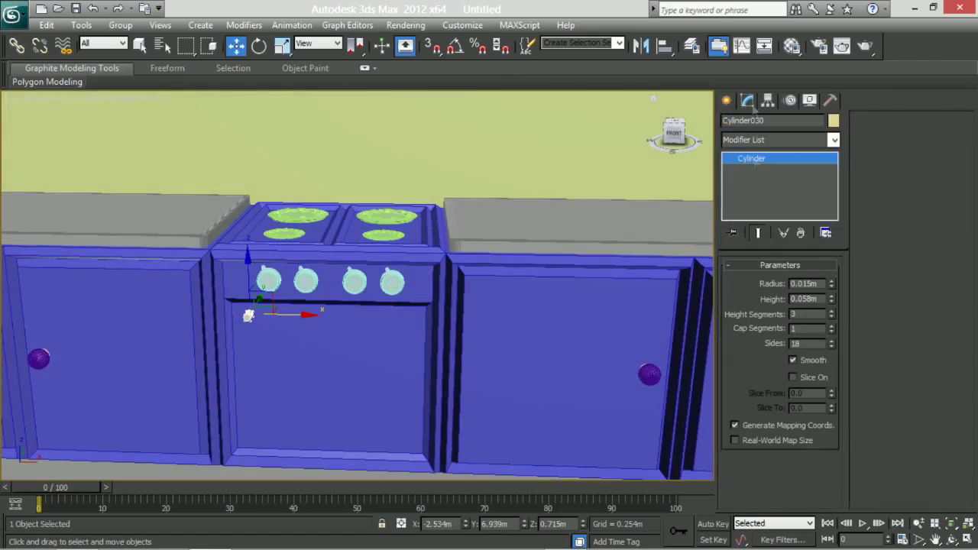
middle_click_drag(260, 305, 260, 330, "alt")
key("p")
left_click_drag(410, 316, 339, 348, "shift")
key("Return")
key("e")
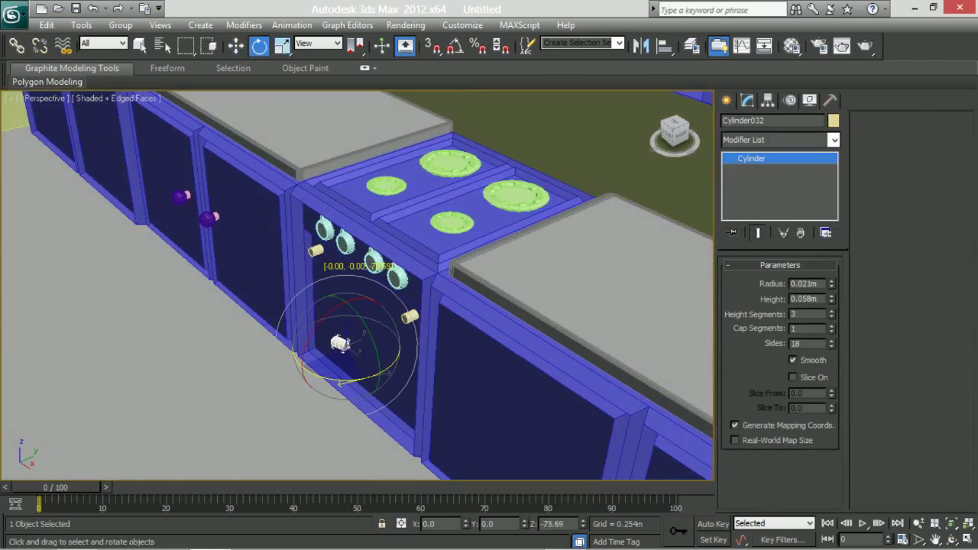
middle_click_drag(342, 342, 459, 321, "alt")
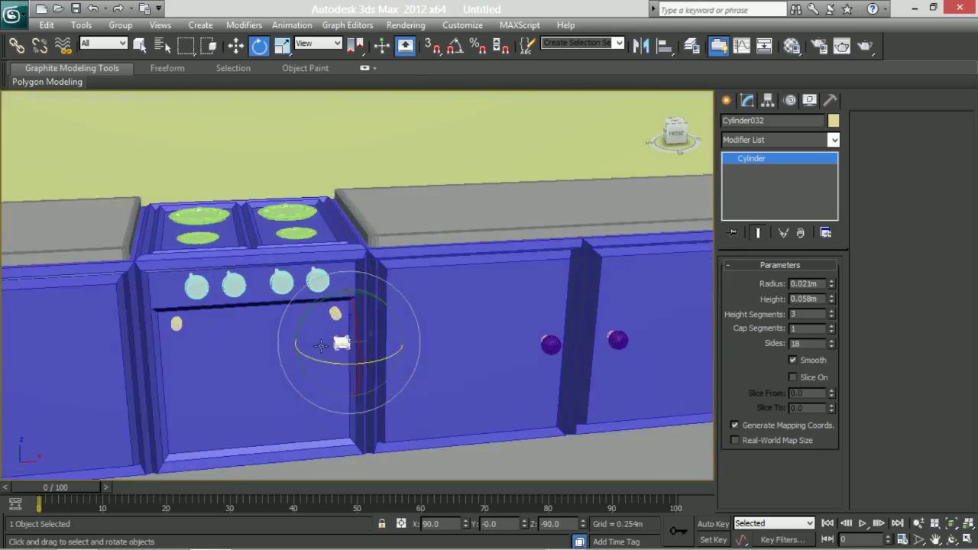
key("w")
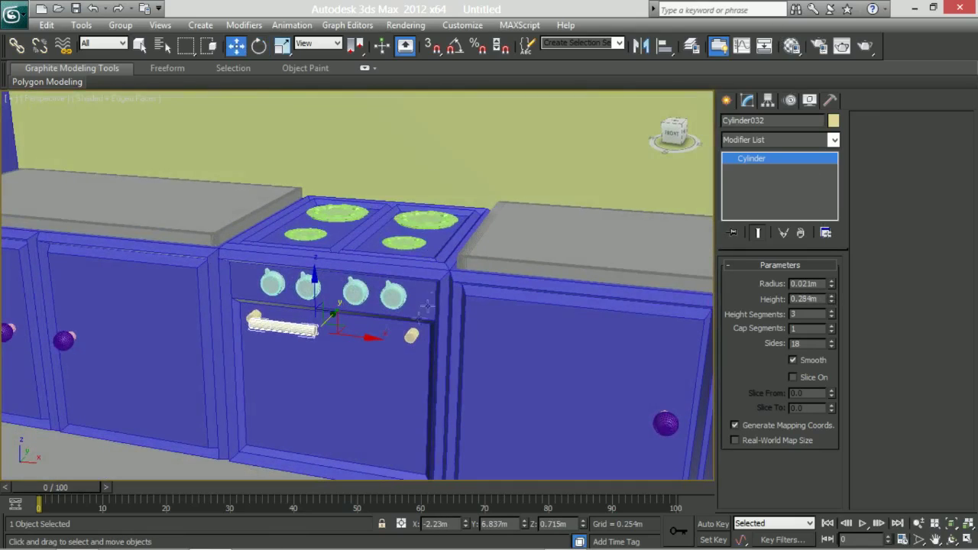
middle_click_drag(428, 329, 398, 367, "alt")
- Group the two handle posts and the bar into Group021
left_click(359, 359)
left_click(383, 374)
left_click(388, 381, "ctrl")
left_click(120, 25)
left_click(130, 39)
key("Return")
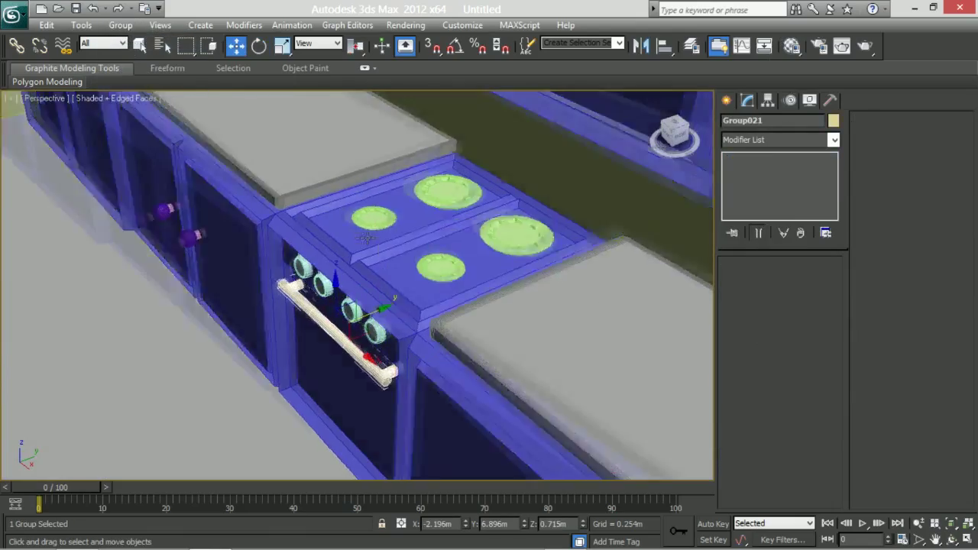
middle_click_drag(428, 321, 344, 240, "alt")
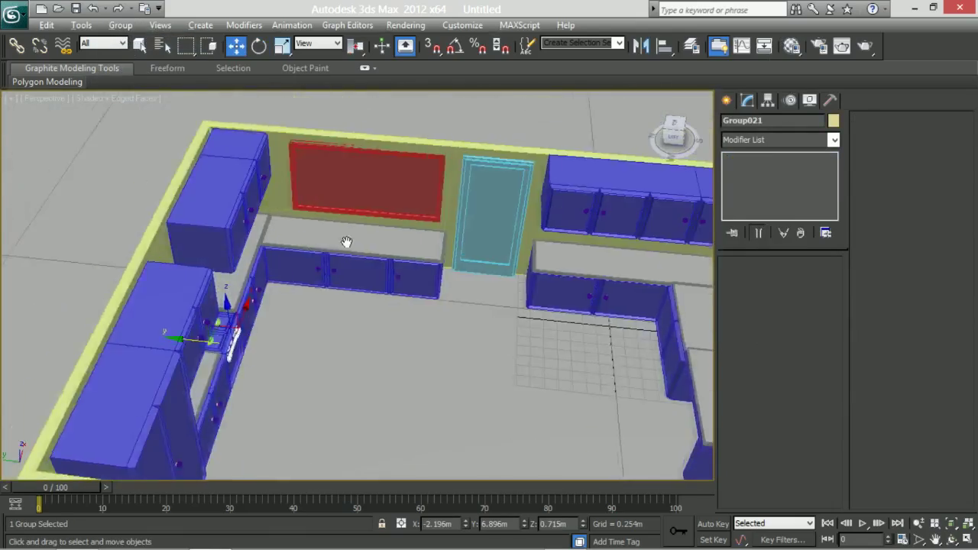
- Inset the countertop's top face and extrude it upward into a raised sink piece
scroll(360, 271, "up", 5)
left_click(360, 270)
key("4")
left_click(321, 245)
left_click(958, 169)
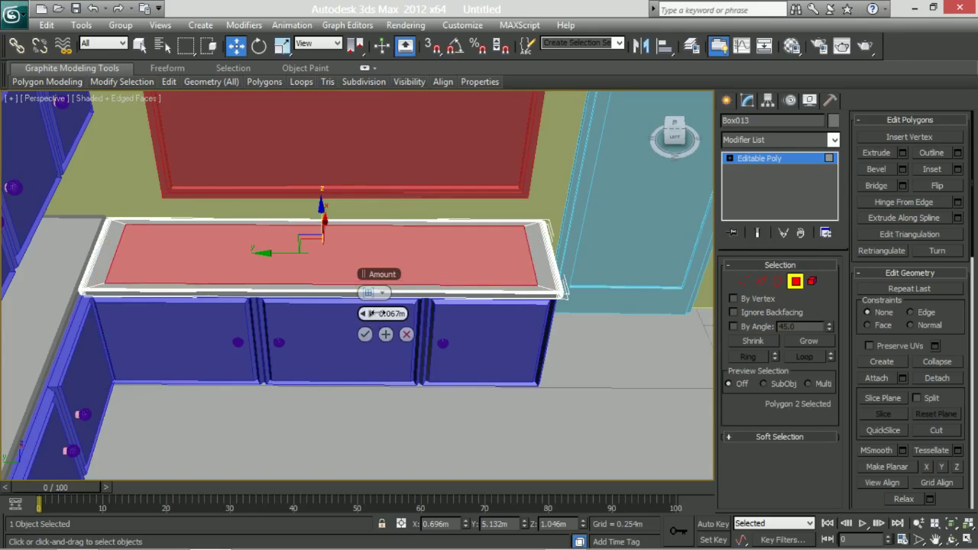
middle_click_drag(372, 314, 372, 294, "alt")
left_click_drag(322, 214, 318, 134, "shift")
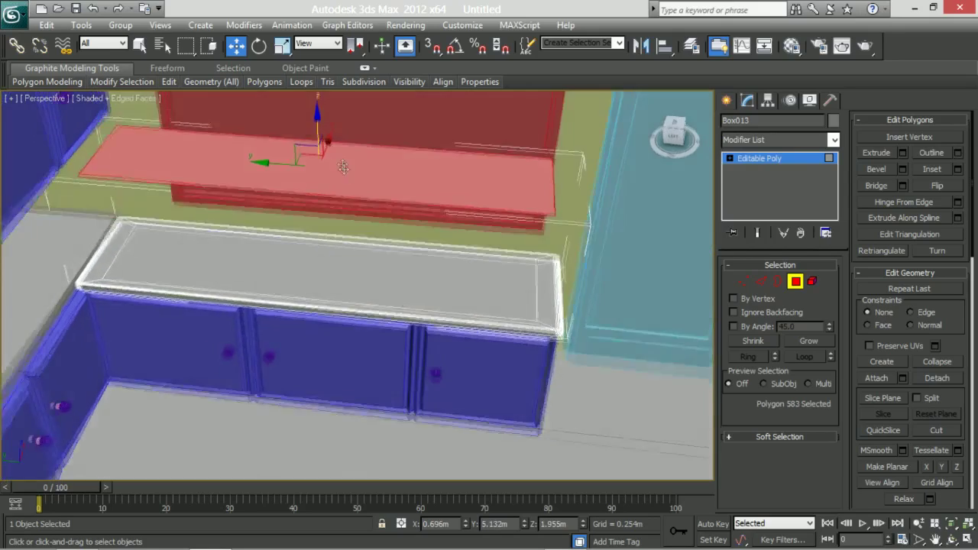
key("Return")
- Add connecting edges and extrude the two middle panels downward into basins
mouse_move(472, 286)
middle_mouse_down("alt")
mouse_move(393, 159)
mouse_move(398, 184)
middle_mouse_up("alt")
key("2")
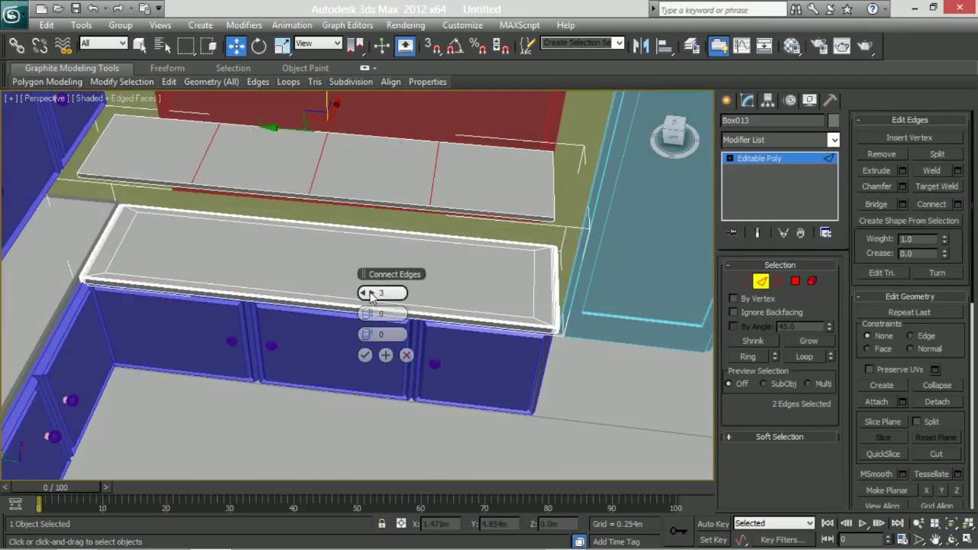
left_click(365, 354)
key("4")
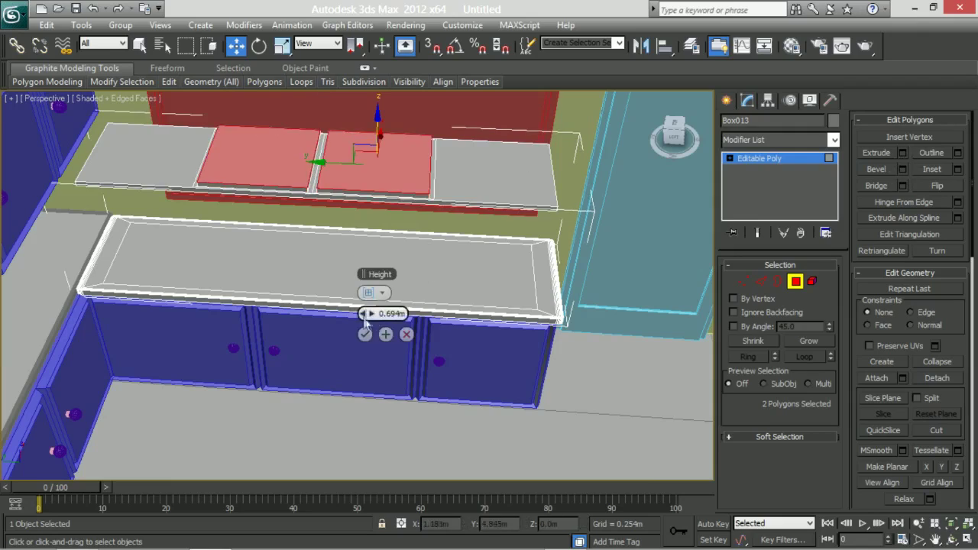
left_click_drag(369, 317, 369, 367)
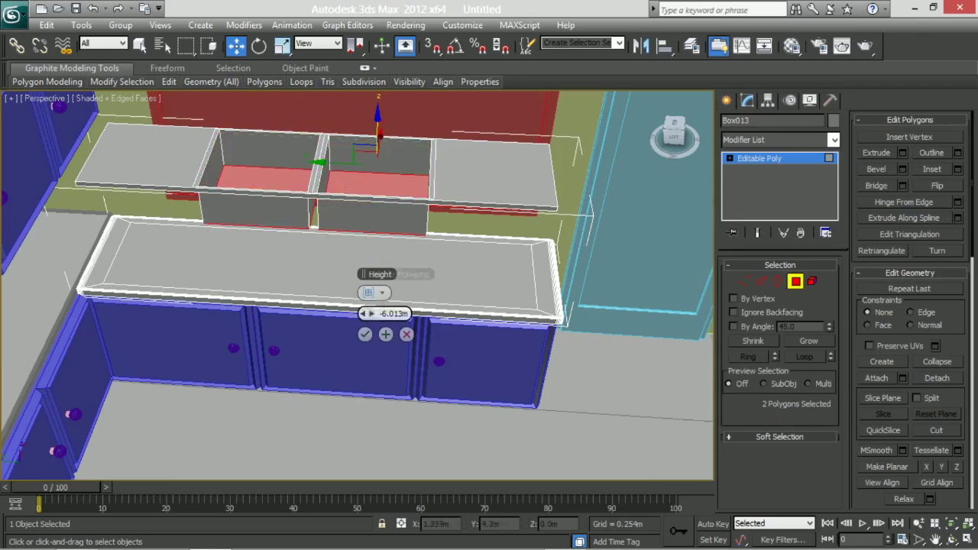
key("Return")
- Connect the selected sink edges with 11 segments to form grooved drainboards
middle_click_drag(561, 284, 431, 166, "alt")
key("2")
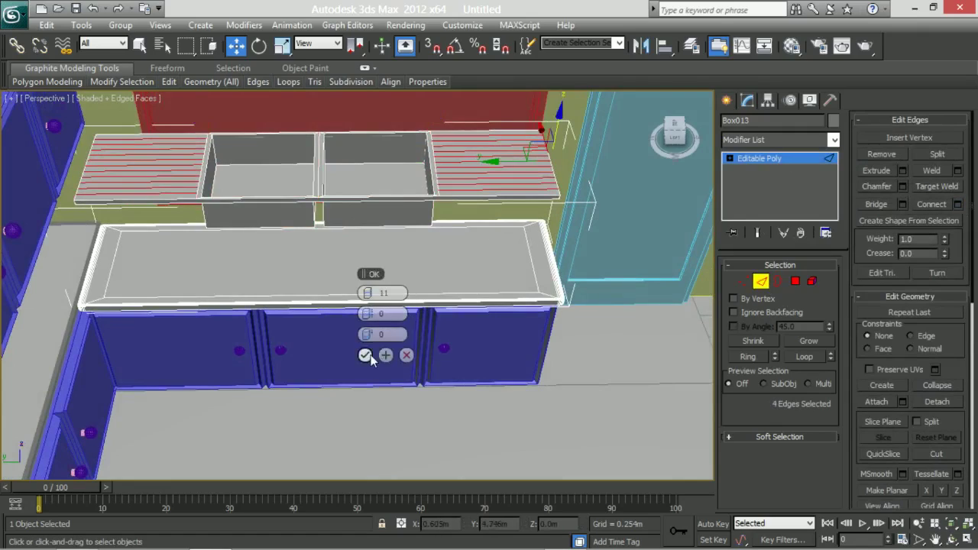
left_click(365, 355)
key("shift+e")
middle_click_drag(371, 359, 374, 292, "alt")
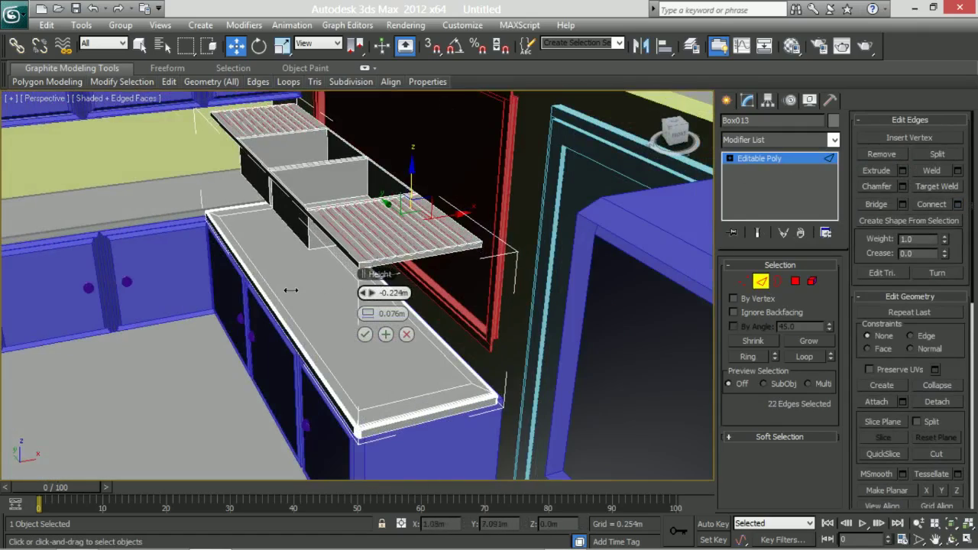
middle_click_drag(291, 290, 364, 293, "alt")
key("Return")
- Select all the sink polygons and remove the countertop from the selection
key("4")
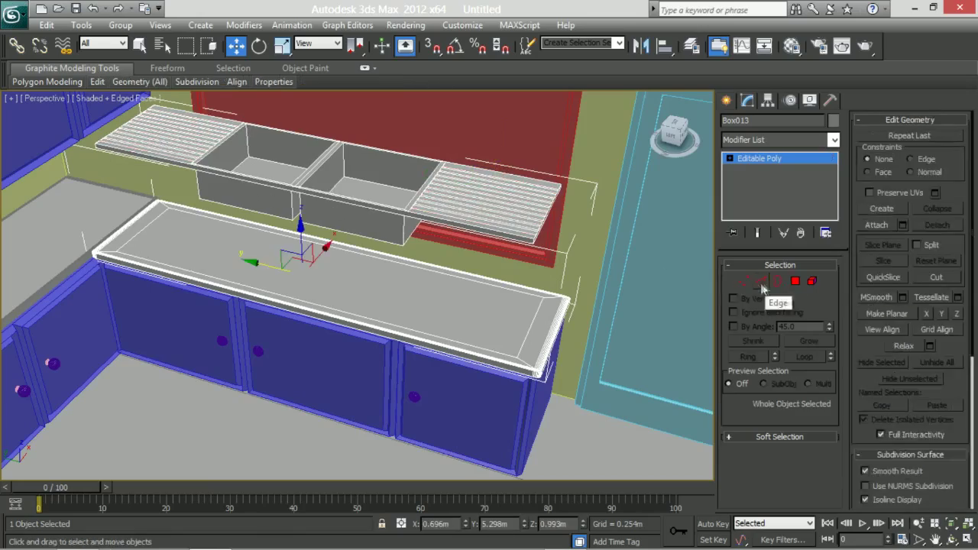
middle_click_drag(239, 191, 397, 211, "alt")
key("4")
mouse_move(306, 252)
middle_mouse_down("alt")
mouse_move(323, 229)
mouse_move(97, 250)
middle_mouse_up("alt")
key("4")
key("ctrl+a")
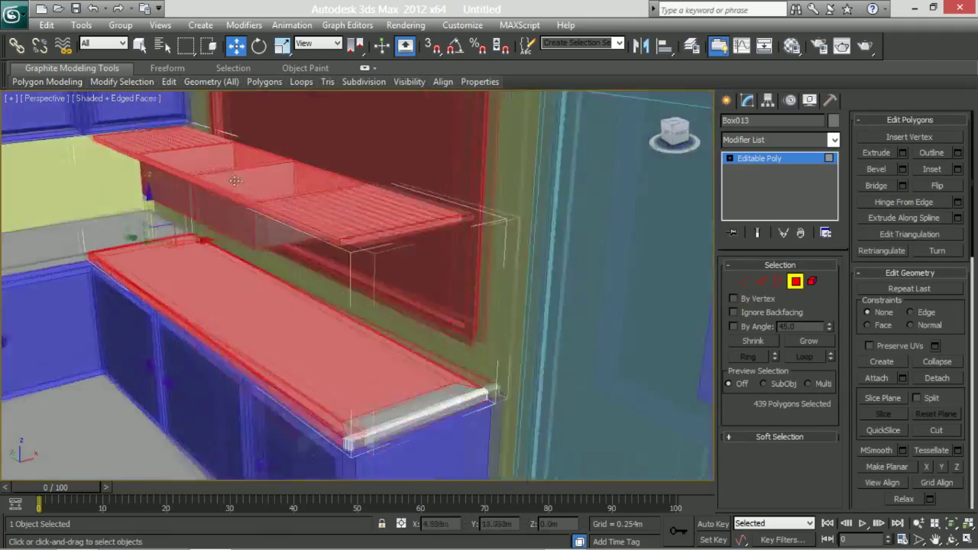
left_click_drag(130, 348, 129, 349, "alt")
middle_click_drag(130, 348, 131, 227, "alt")
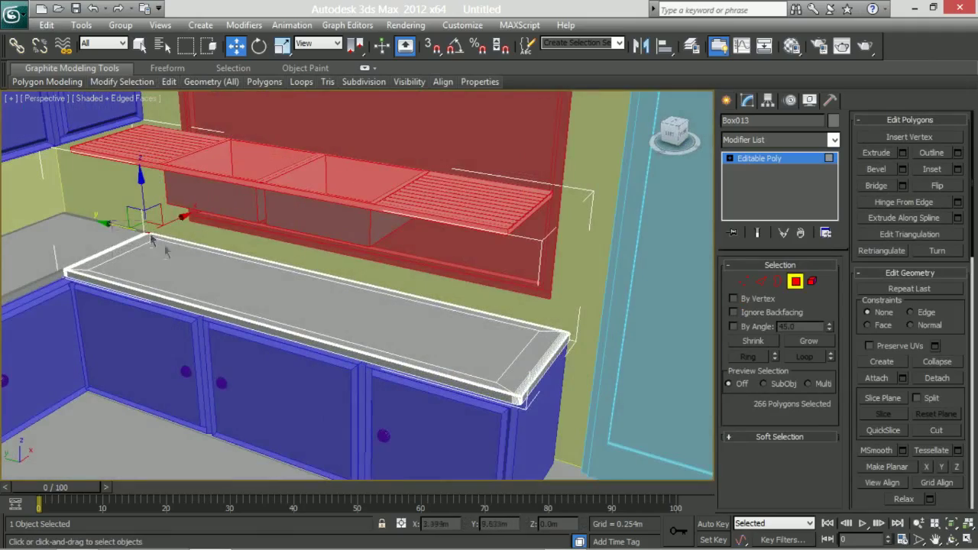
- Lower the sink polygons down onto the countertop, undoing a trial move first
left_click_drag(290, 114, 283, 157)
key("ctrl+z")
key("ctrl+d")
mouse_move(321, 260)
middle_mouse_down("alt")
mouse_move(329, 274)
mouse_move(288, 189)
middle_mouse_up("alt")
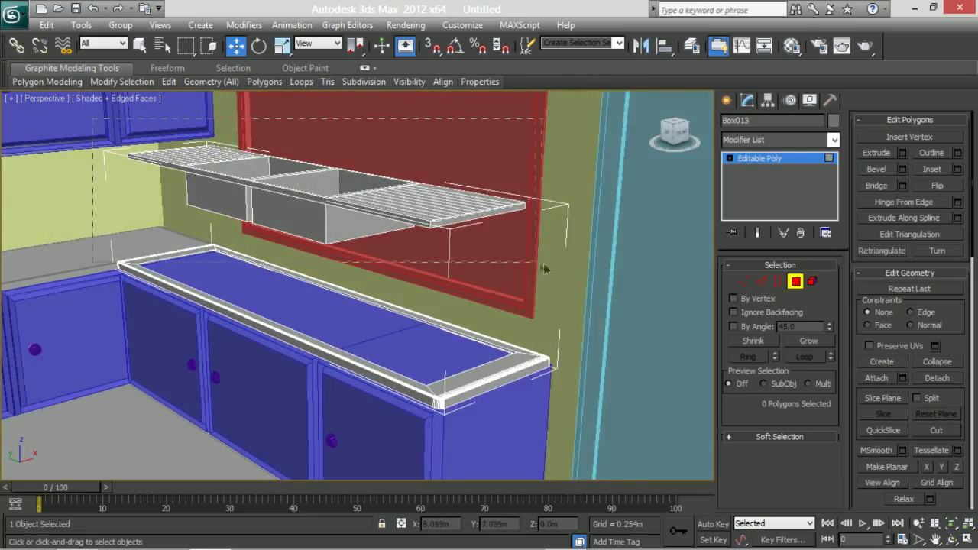
key("ctrl+z")
left_click_drag(313, 153, 318, 240)
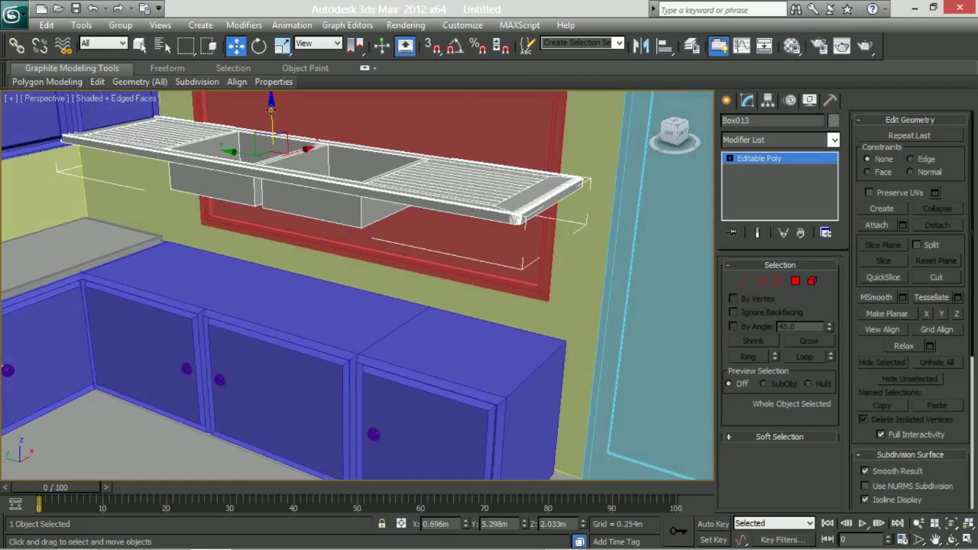
- Boolean-subtract a copy of the sink from the Box006 counter to cut basin openings
key("ctrl+v")
left_click(494, 341)
left_click(425, 409)
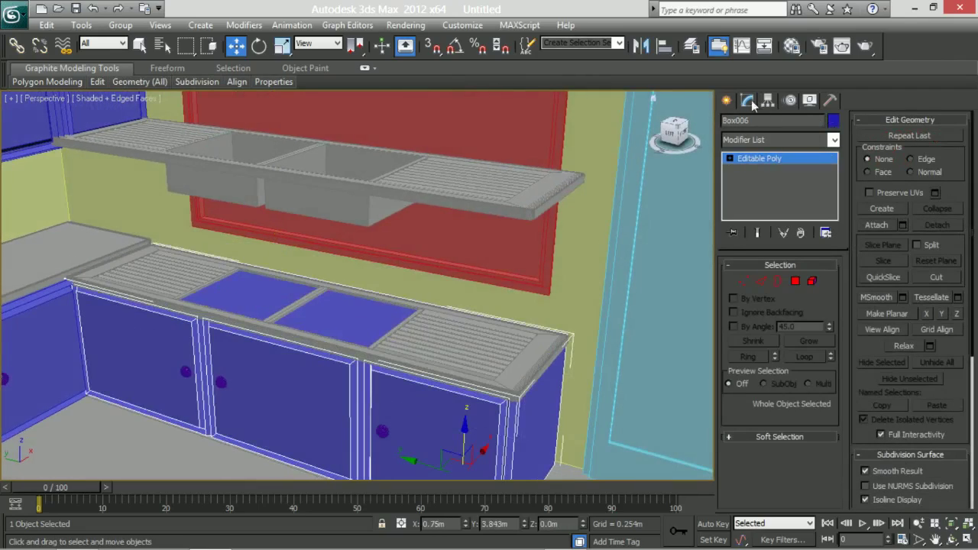
left_click(745, 142)
left_click(726, 100)
left_click(779, 143)
left_click(764, 172)
left_click(751, 237)
left_click(365, 308)
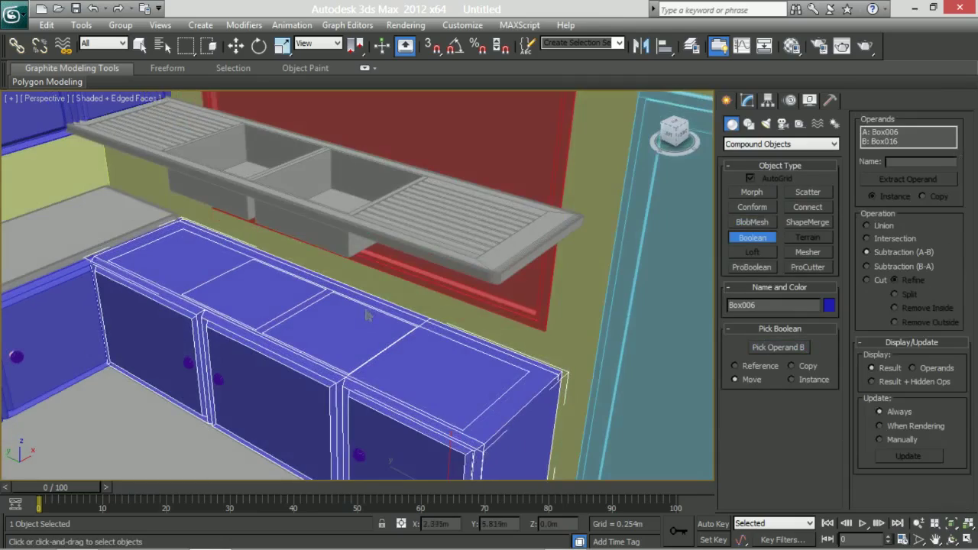
- Convert the Boolean countertop result to Editable Poly
left_click(748, 100)
right_click(392, 328)
left_click(367, 330)
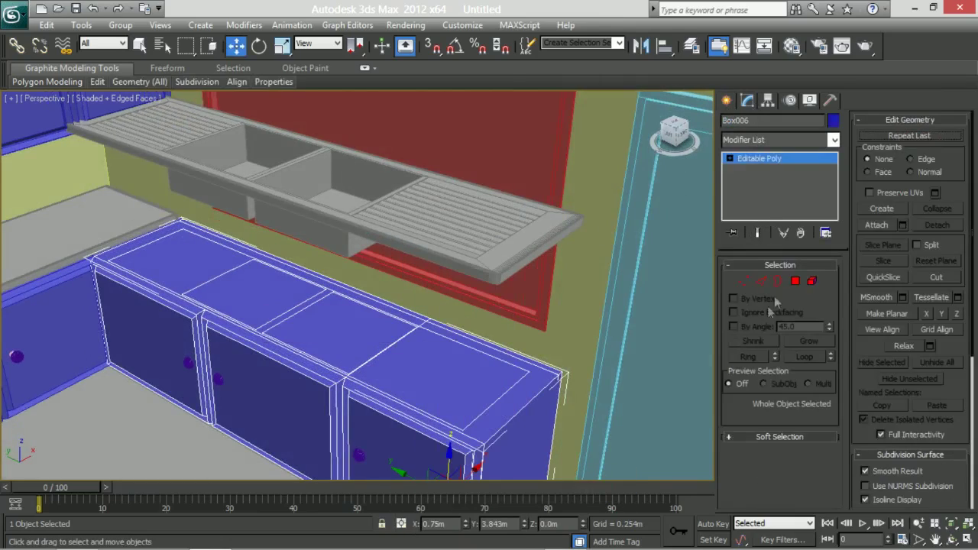
key("4")
left_click(321, 330, "ctrl")
- Move the Box013 sink unit down onto the cabinets into the openings
mouse_move(231, 303)
middle_mouse_down("alt")
mouse_move(391, 260)
mouse_move(328, 267)
middle_mouse_up("alt")
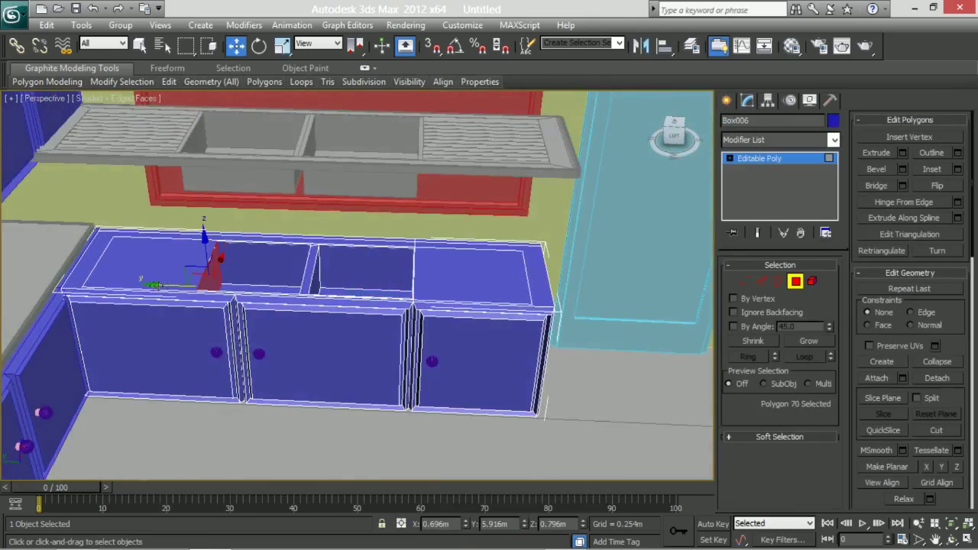
left_click(779, 282)
left_click(260, 126)
left_click_drag(279, 120, 281, 223)
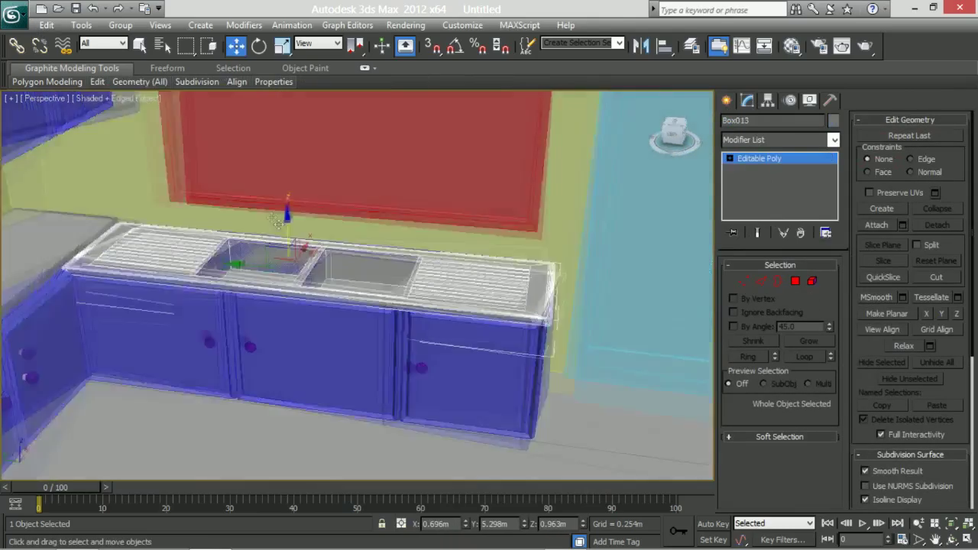
scroll(279, 220, "up", 5)
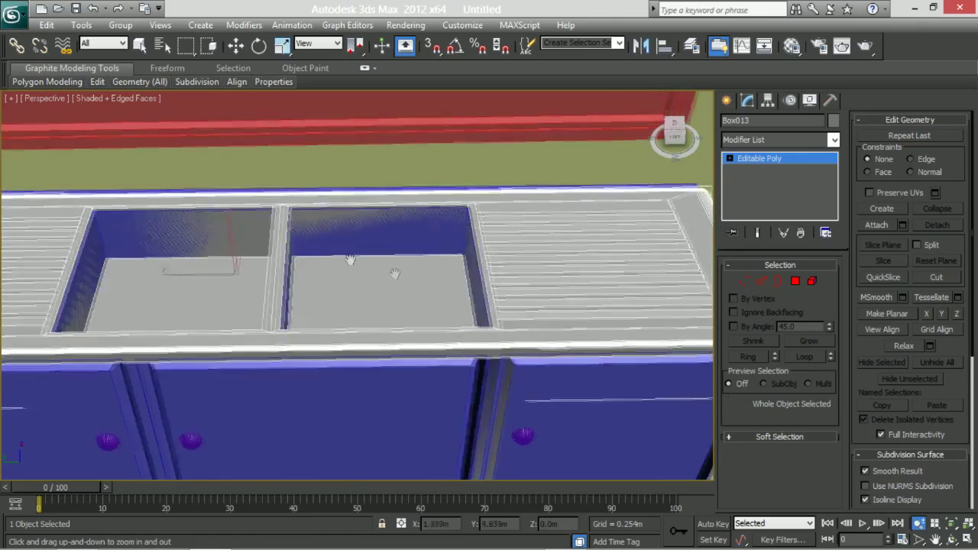
middle_click_drag(394, 273, 419, 319)
left_click(726, 100)
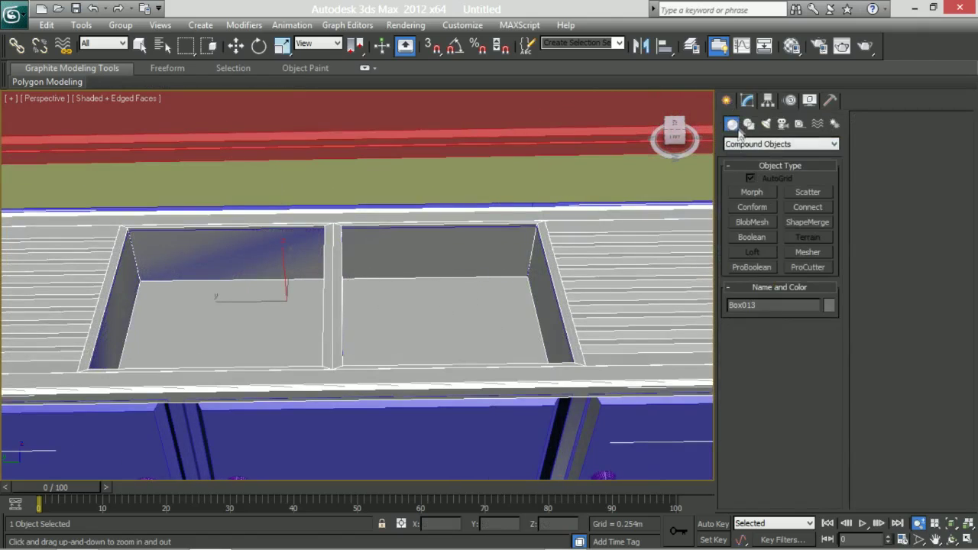
- Create a cylinder between the basins with radius 0.021m and 20 height segments
left_click_drag(331, 220, 336, 222)
middle_click_drag(328, 219, 323, 212, "alt")
middle_click_drag(322, 160, 359, 176, "alt")
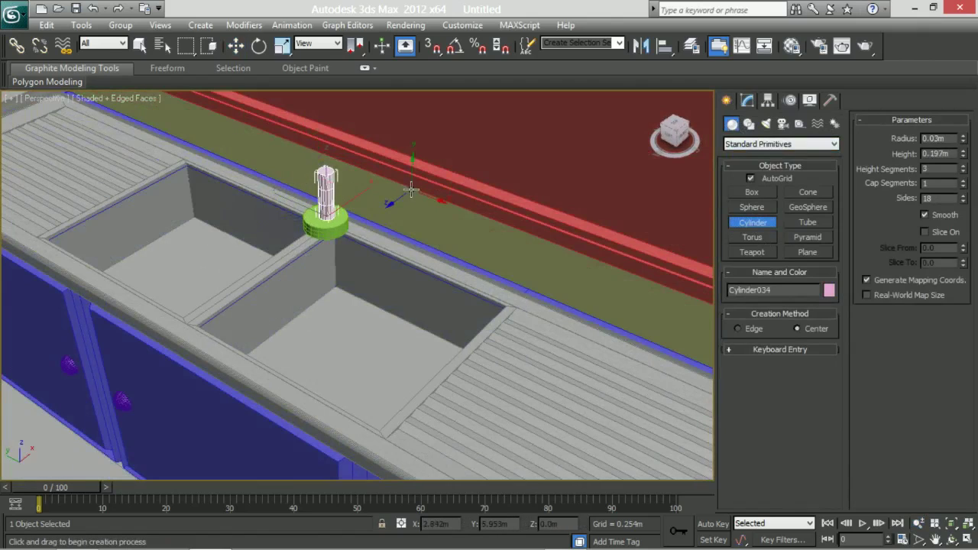
left_click(747, 100)
left_click_drag(836, 306, 853, 242)
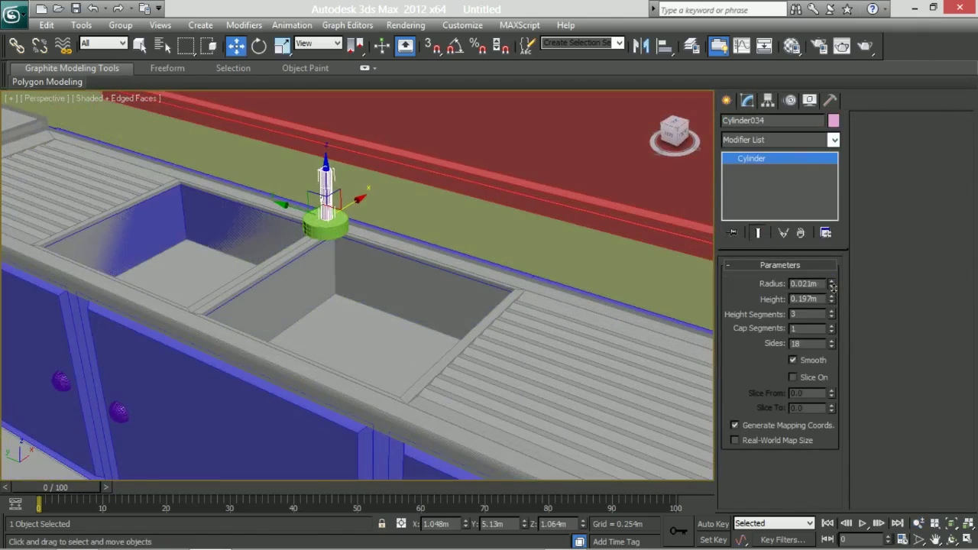
middle_click_drag(321, 203, 345, 204, "alt")
left_click(761, 187)
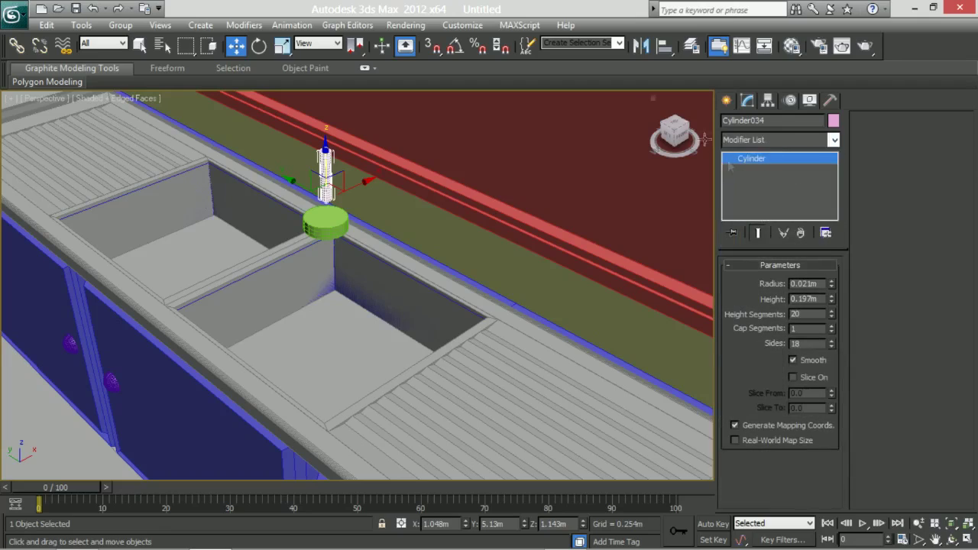
- Bend the cylinder 175° with a Bend modifier
left_click(778, 140)
left_click(765, 359)
type("175")
key("Return")
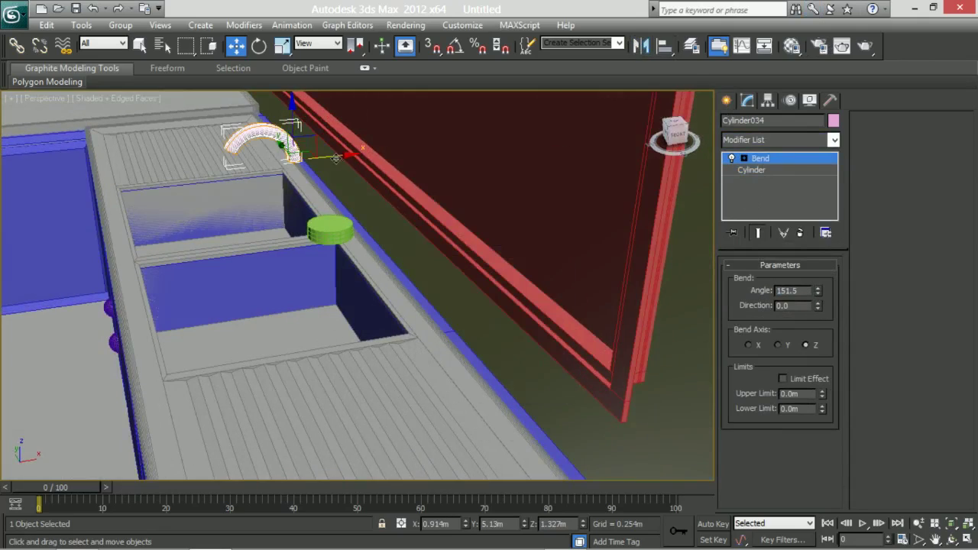
- Convert the bent spout to Editable Poly and add a MeshSmooth modifier
right_click(328, 103)
left_click(497, 275)
middle_click_drag(321, 153, 304, 135, "alt")
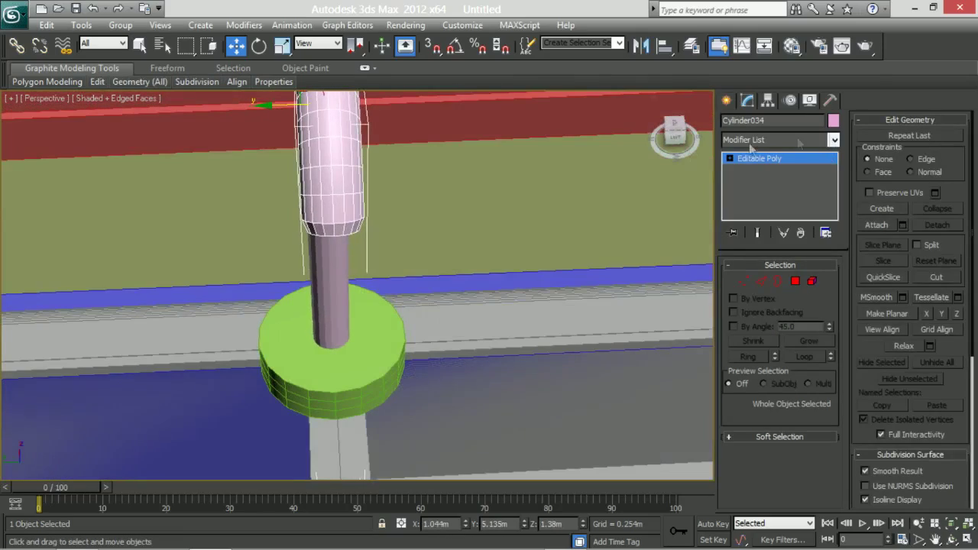
left_click(780, 140)
scroll(776, 344, "down", 5)
left_click(739, 441)
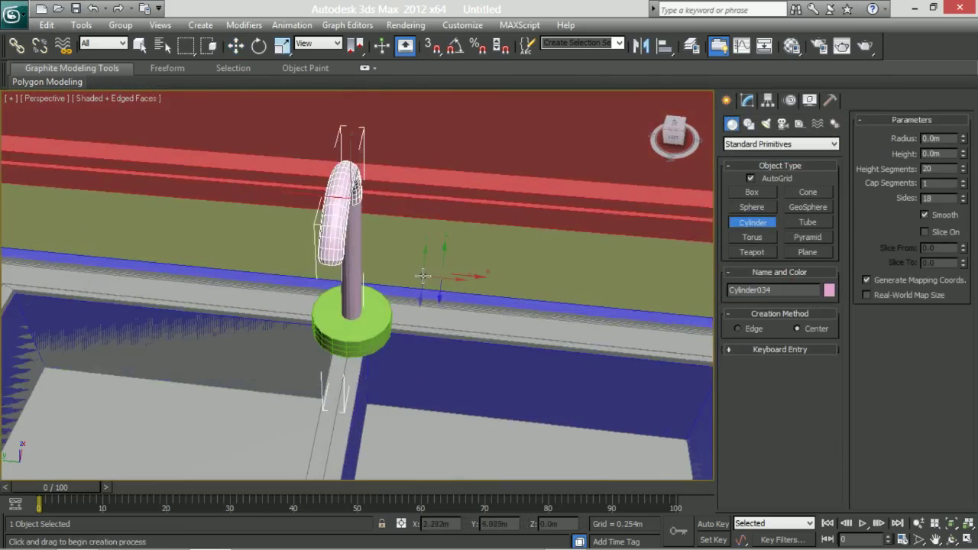
- Isolate the small cylinder Cylinder035 and convert it to Editable Poly
left_click(757, 105)
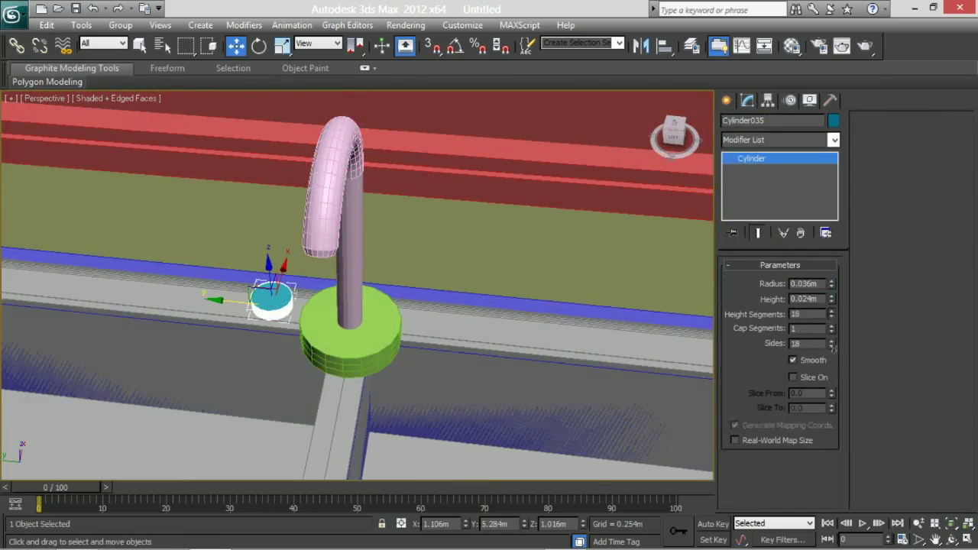
key("alt+q")
right_click(331, 258)
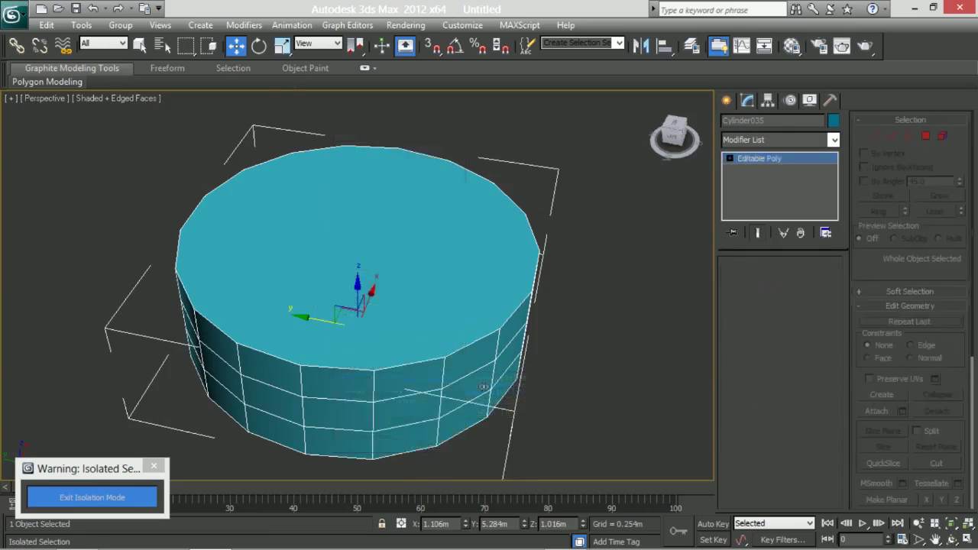
left_click(482, 388)
- Bevel a side polygon of the cylinder out into a short arm
key("4")
left_click(233, 348)
left_click(903, 169)
mouse_move(358, 314)
left_mouse_down()
mouse_move(353, 334)
mouse_move(349, 312)
left_mouse_up()
- Inset the cylinder's top cap to add a slight ring
middle_click_drag(663, 299, 535, 290, "alt")
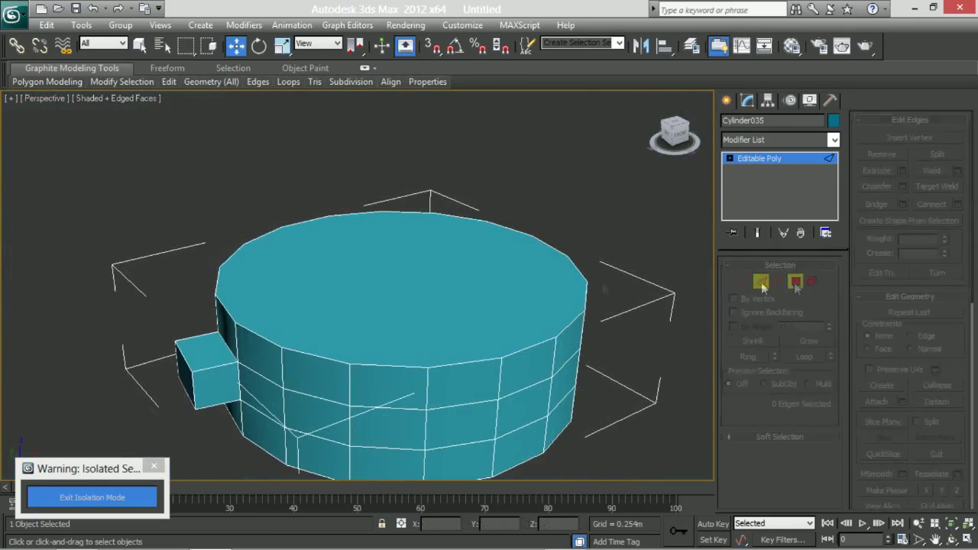
left_click(402, 221)
left_click(957, 153)
left_click_drag(369, 334, 359, 334)
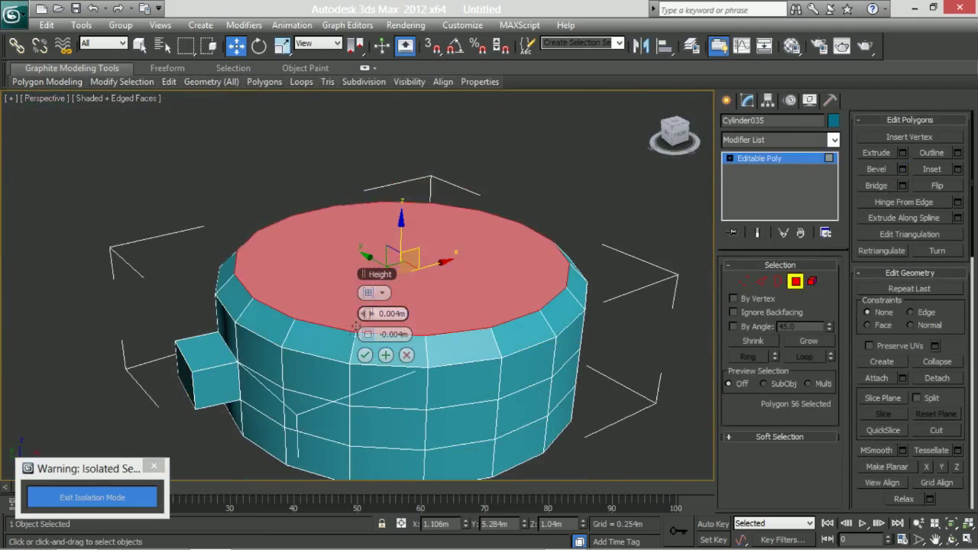
left_click(365, 354)
- Chamfer the rim edges of the tap handle
key("2")
left_click(902, 186)
left_click_drag(365, 292, 354, 289)
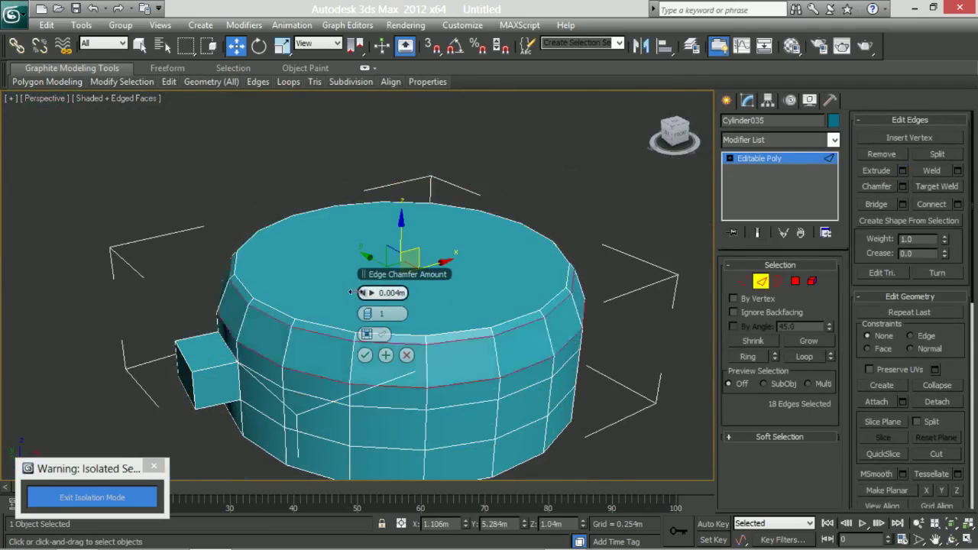
key("2")
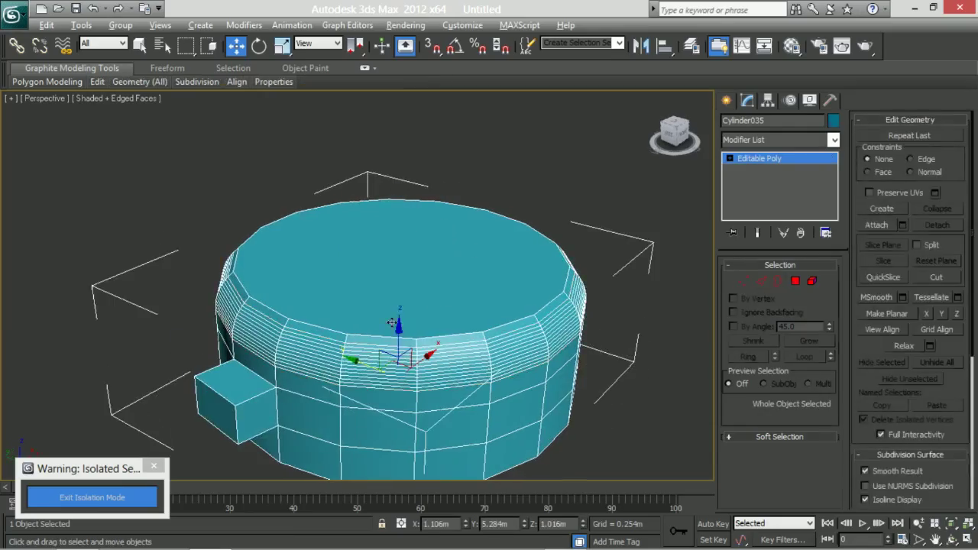
- Exit Isolation Mode to show the whole kitchen and select the second tap handle
left_click(92, 497)
left_click(446, 317)
scroll(408, 316, "down", 5)
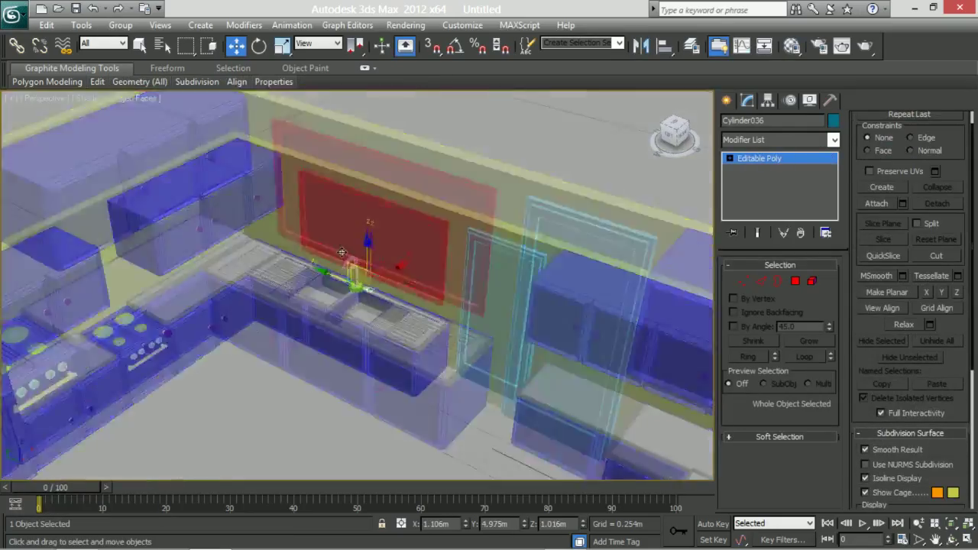
- Orbit to a high view of the kitchen and select the C-Ext001 wall top polygons
scroll(382, 298, "down", 3)
scroll(352, 283, "up", 3)
scroll(338, 277, "up", 3)
mouse_move(339, 277)
middle_mouse_down("alt")
mouse_move(339, 286)
mouse_move(459, 245)
middle_mouse_up("alt")
key("b")
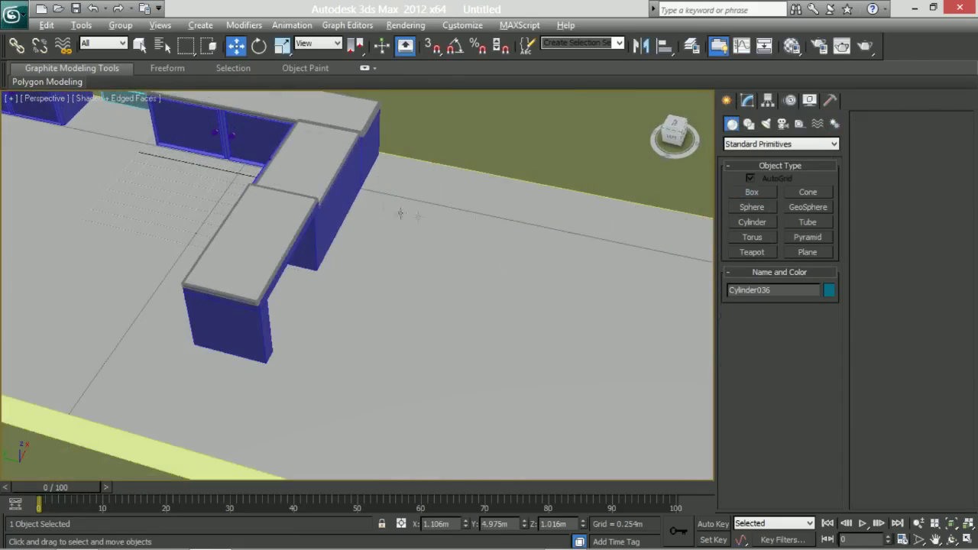
scroll(431, 219, "down", 5)
scroll(430, 219, "down", 3)
middle_click_drag(431, 219, 583, 226, "alt")
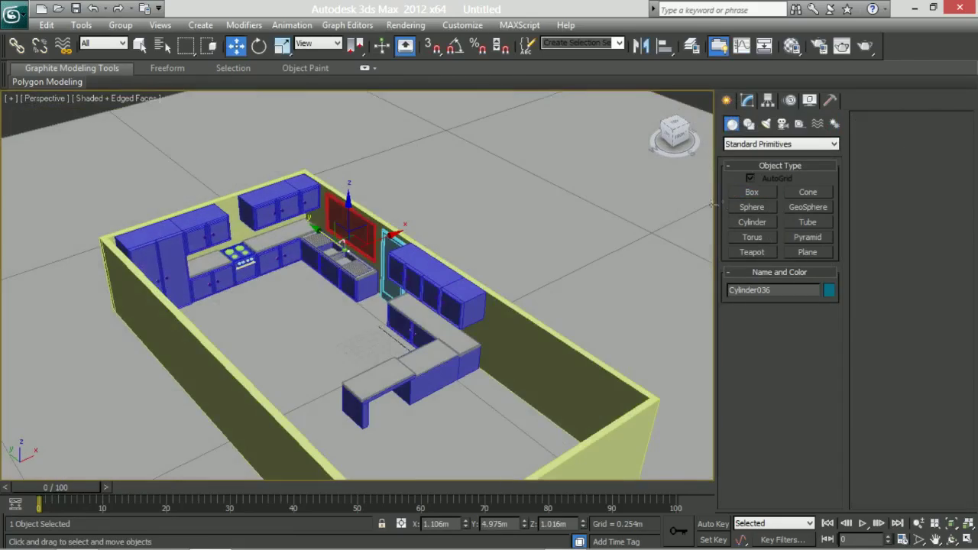
key("4")
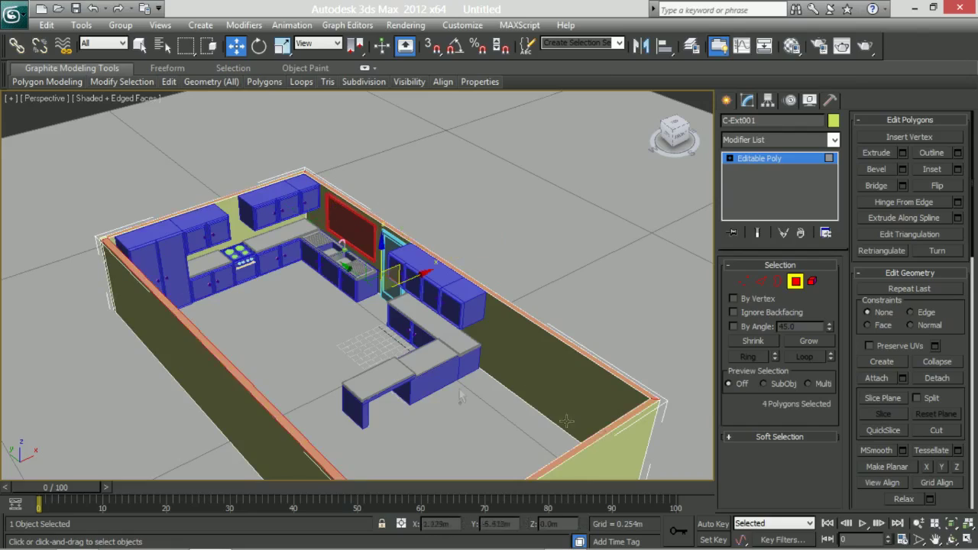
middle_click_drag(209, 282, 215, 264)
- Extrude the wall top faces 20 m, then reduce the height slightly to about 19.305 m
left_click(887, 155, "shift")
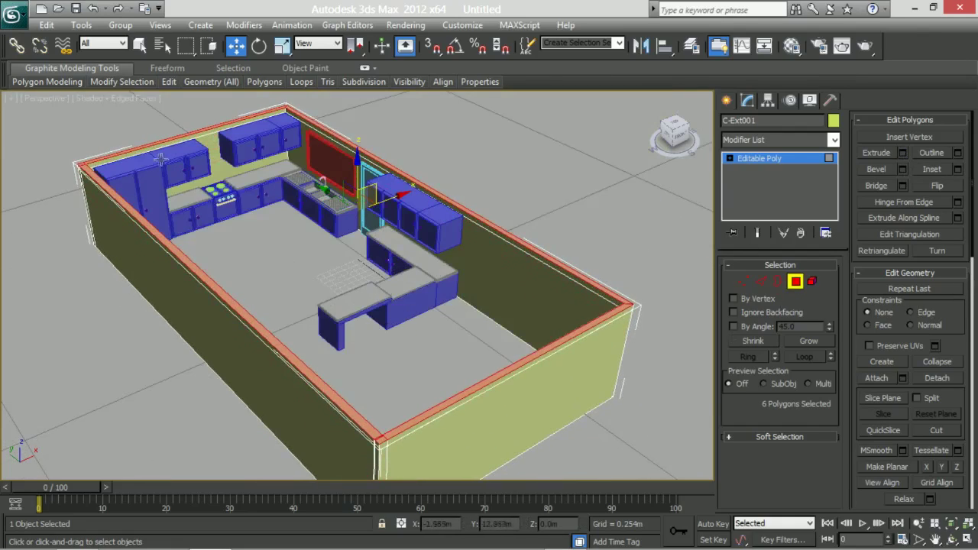
type("20")
key("Return")
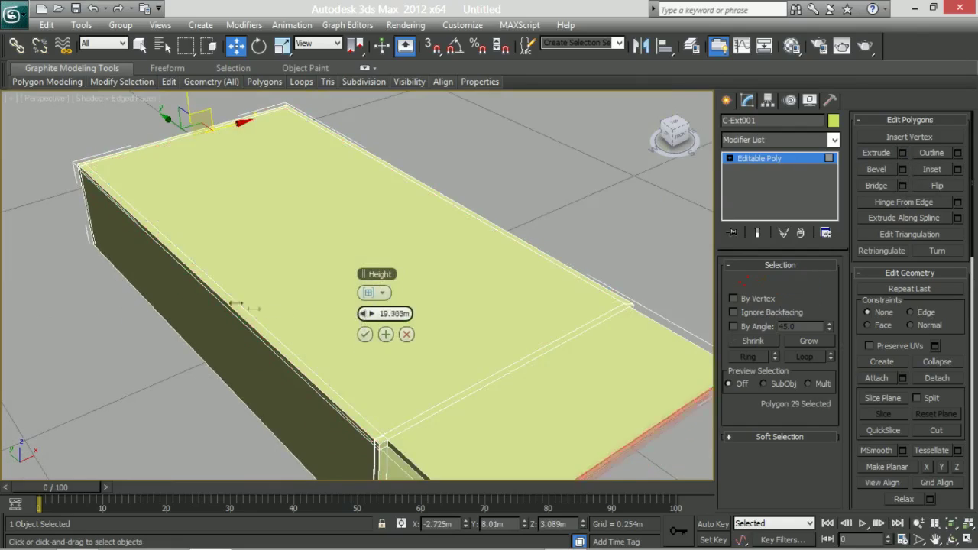
left_click_drag(244, 307, 149, 305)
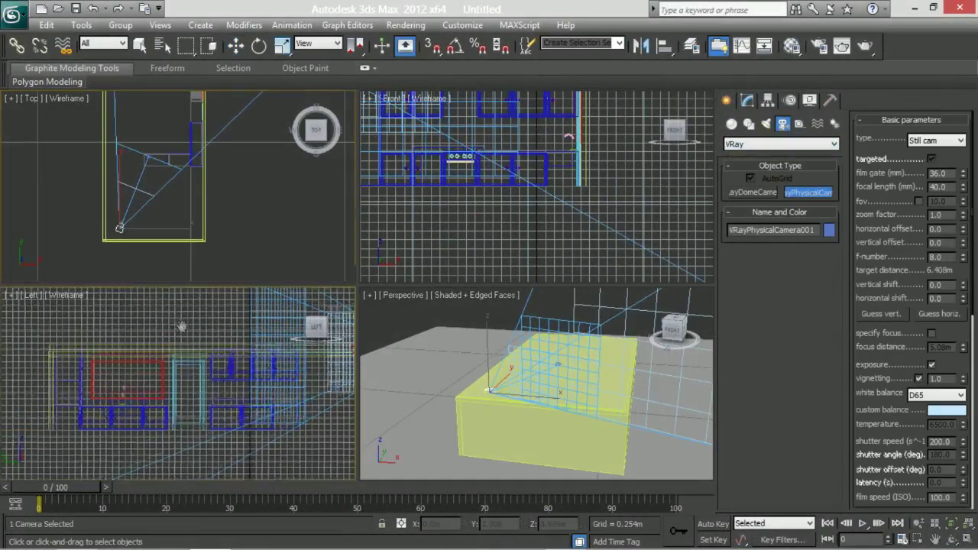
- Set the Perspective viewport to VRayPhysicalCamera001, frame the kitchen, and maximize it with Alt+W
scroll(243, 373, "up", 5)
left_click(235, 365)
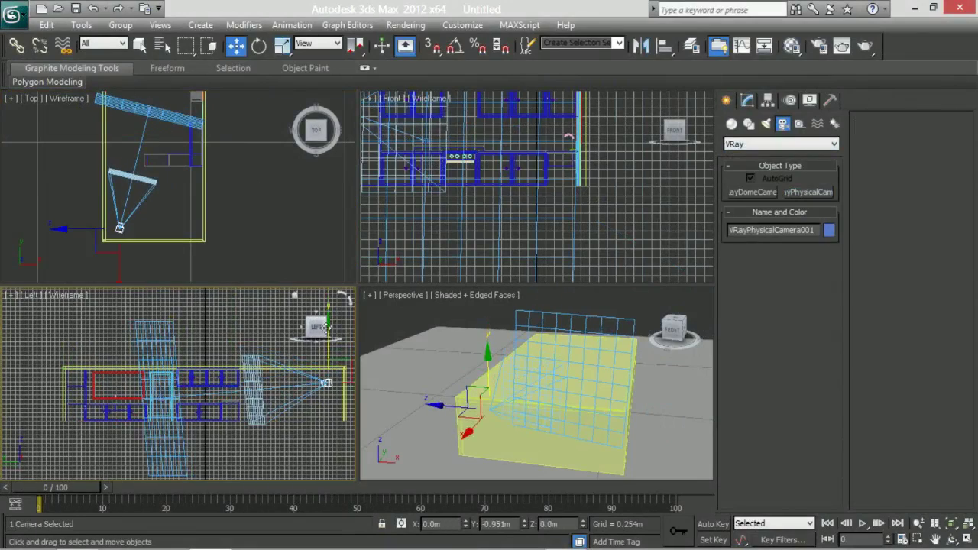
left_click(403, 295)
left_click(474, 312)
middle_click_drag(541, 349, 491, 352)
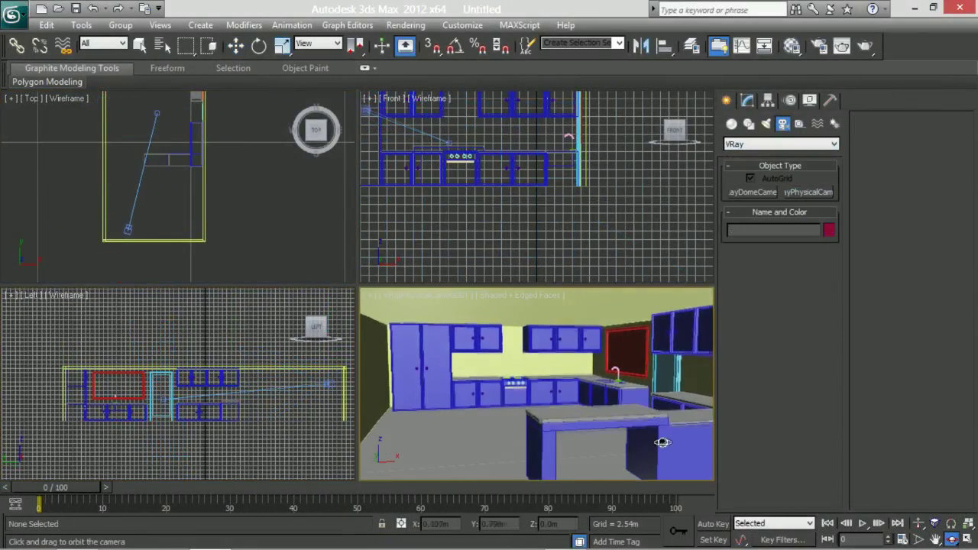
middle_click_drag(661, 443, 555, 375)
key("alt+w")
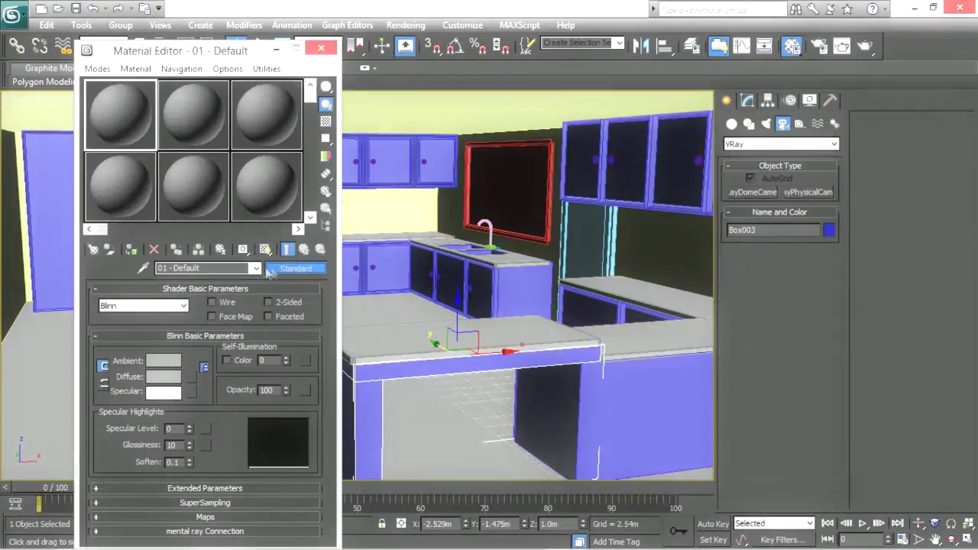
- Change the first material slot to a VRayMtl
left_click(285, 269)
left_click(348, 334)
scroll(490, 382, "down", 2)
left_click(504, 446)
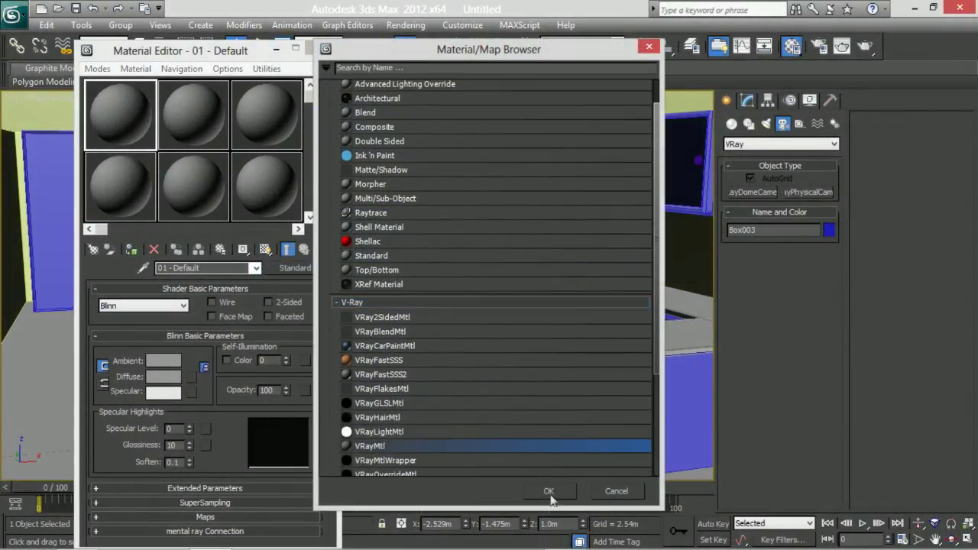
left_click(549, 491)
- Load granite_texture4039.jpg from the Desktop Texture for home folder as the Diffuse bitmap
left_click(306, 255)
double_click(359, 82)
scroll(533, 131, "down", 3)
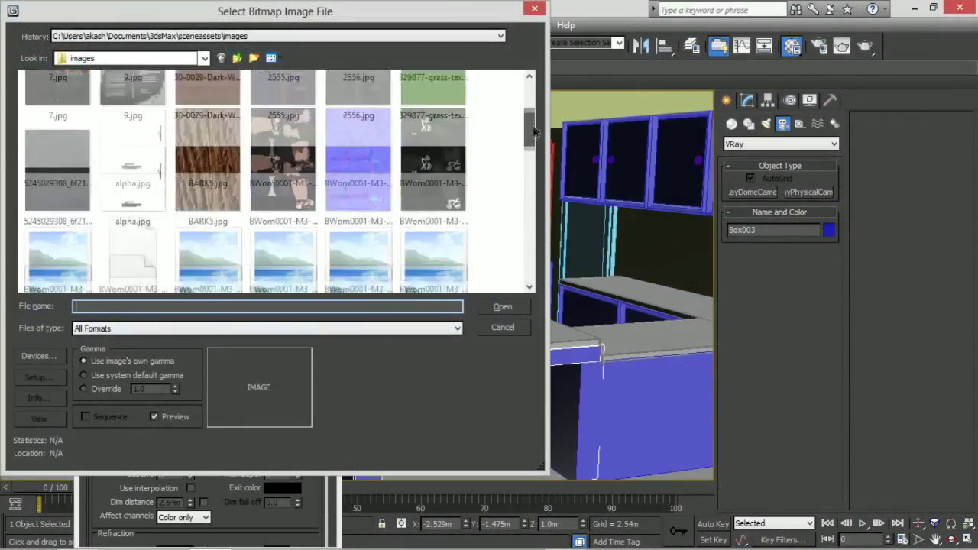
scroll(534, 131, "down", 3)
left_click(204, 58)
left_click(84, 68)
scroll(386, 229, "up", 1)
scroll(386, 229, "down", 2)
double_click(76, 192)
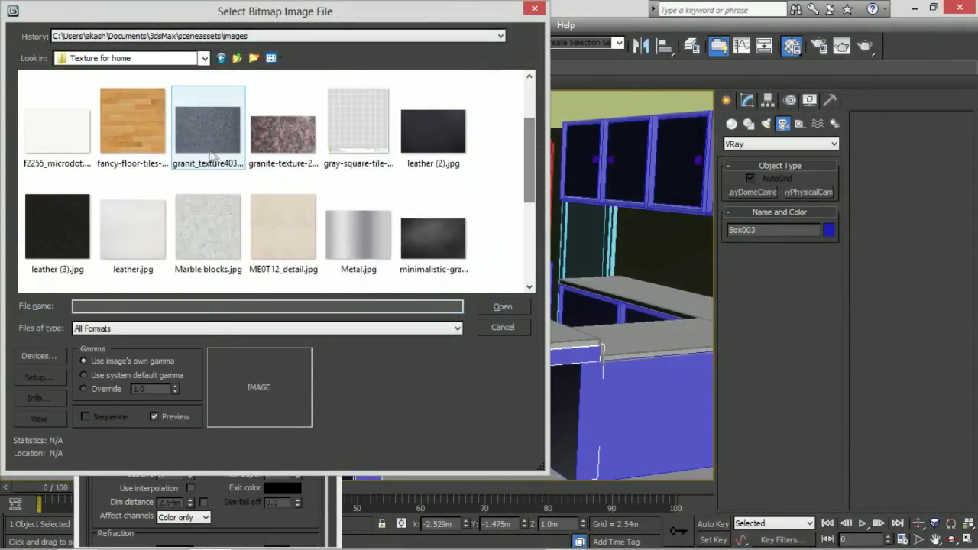
left_click(212, 155)
double_click(218, 153)
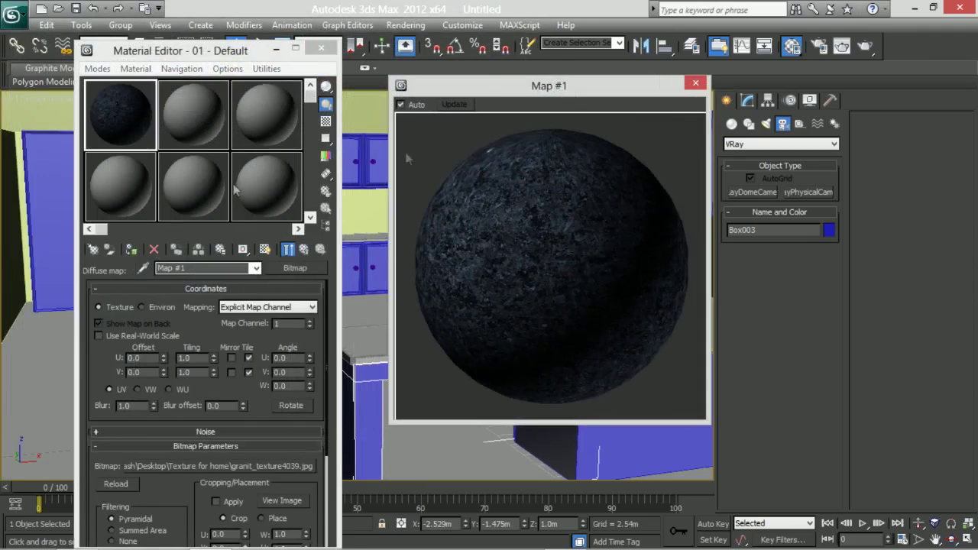
left_click(304, 249)
- Use the same granite bitmap as the Reflect map and turn on Fresnel reflections
left_click(306, 316)
double_click(436, 83)
double_click(229, 218)
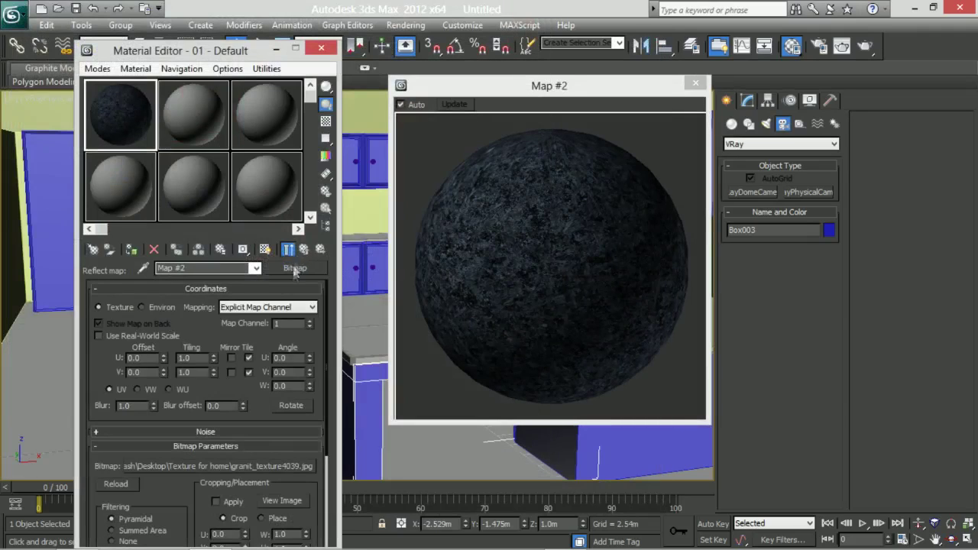
left_click(288, 249)
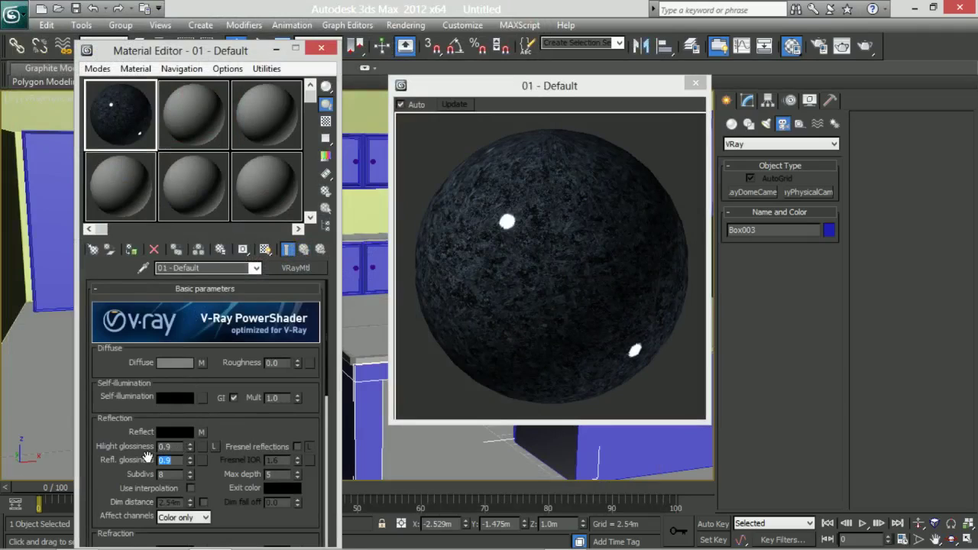
scroll(223, 395, "down", 2)
left_click(298, 408)
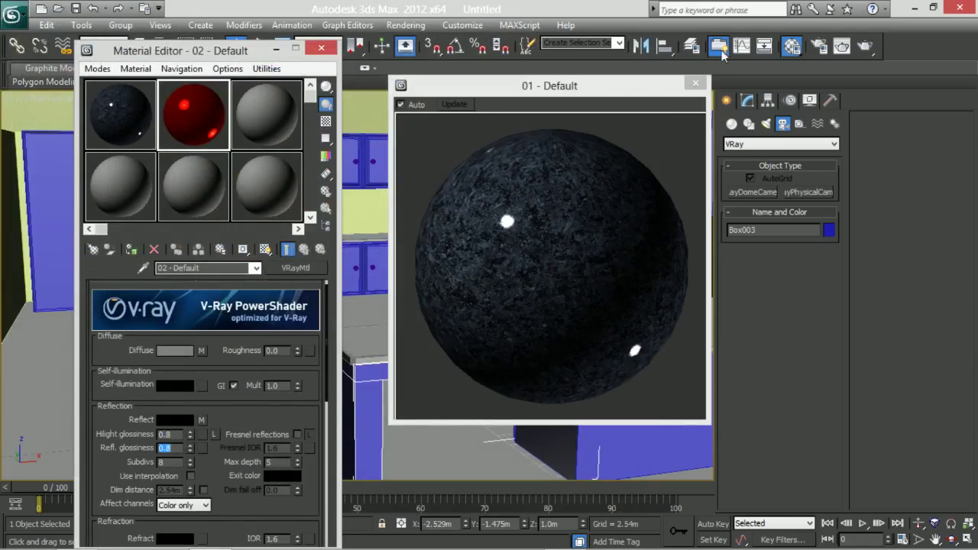
- Enable Fresnel reflections on the red material and make a new slot a VRayMtl
left_click(297, 434)
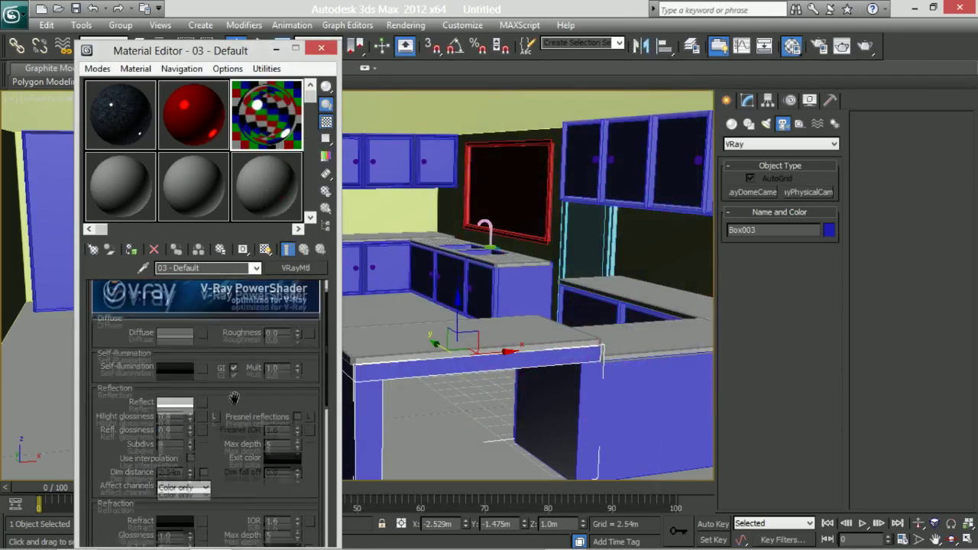
left_click(120, 186)
left_click(295, 267)
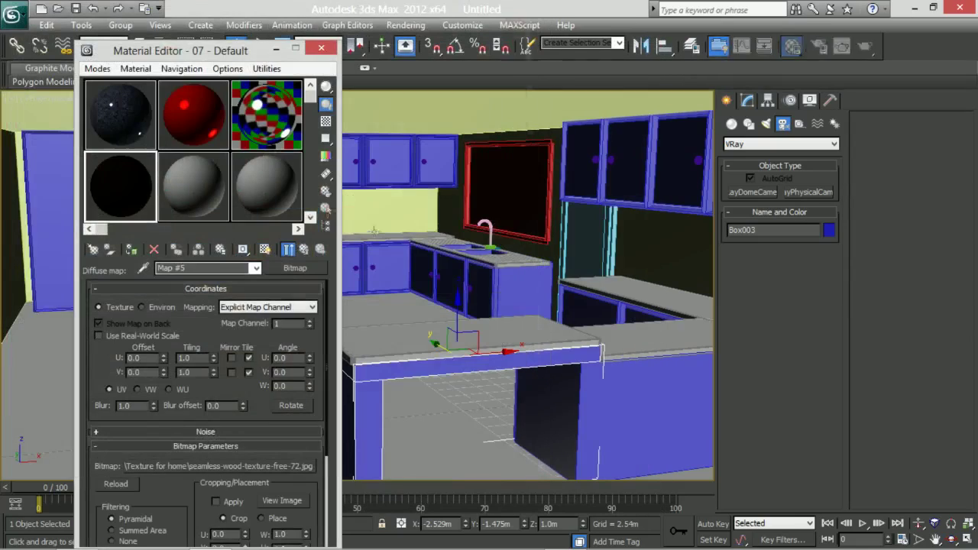
- Give the new material a seamless-wood Reflect bitmap and a black diffuse colour
left_click(202, 432)
double_click(360, 83)
scroll(305, 191, "down", 3)
left_click(437, 219)
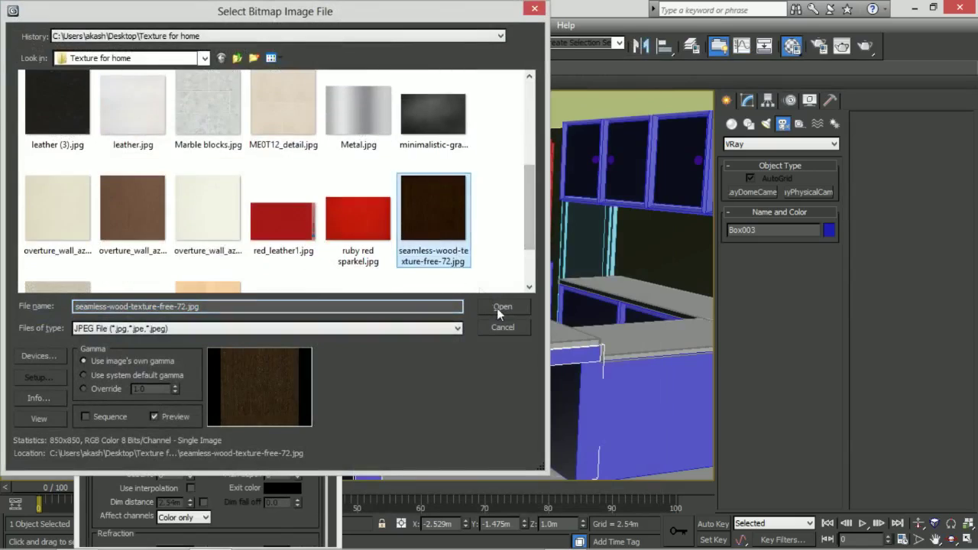
left_click(497, 308)
left_click(303, 249)
left_click(175, 363)
left_click_drag(420, 143, 419, 93)
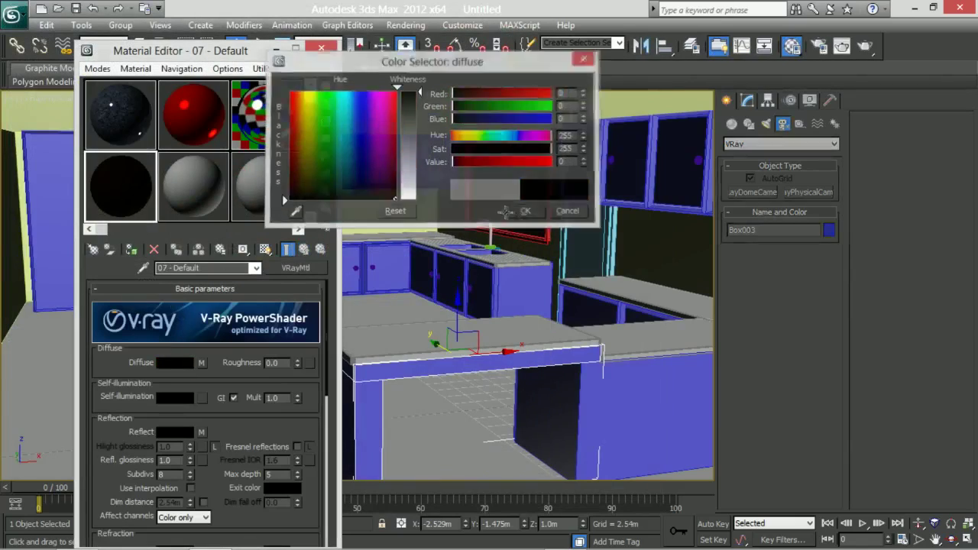
left_click(526, 211)
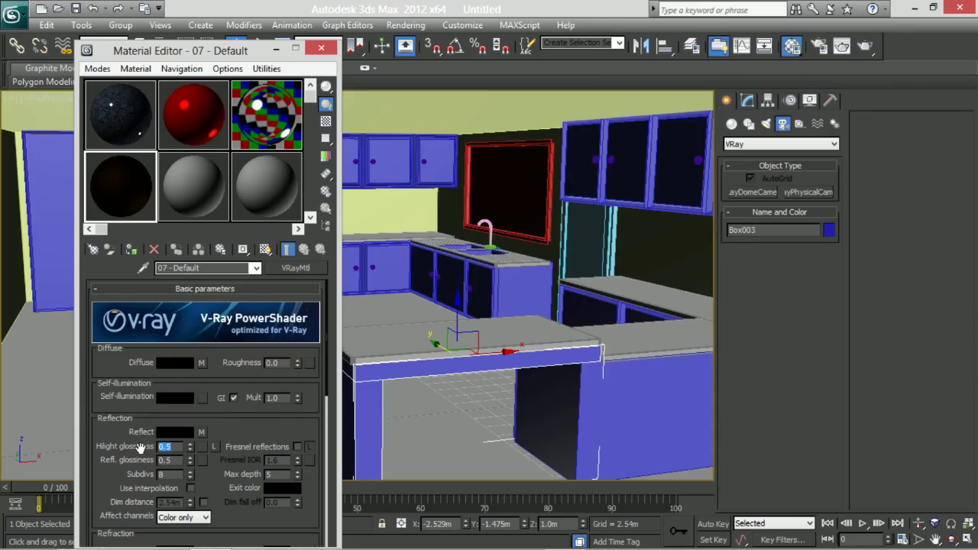
- Create a cream VRayMtl with the wall texture bitmap in both Diffuse and Reflect
left_click(187, 177)
left_click(284, 268)
double_click(374, 445)
left_click(202, 363)
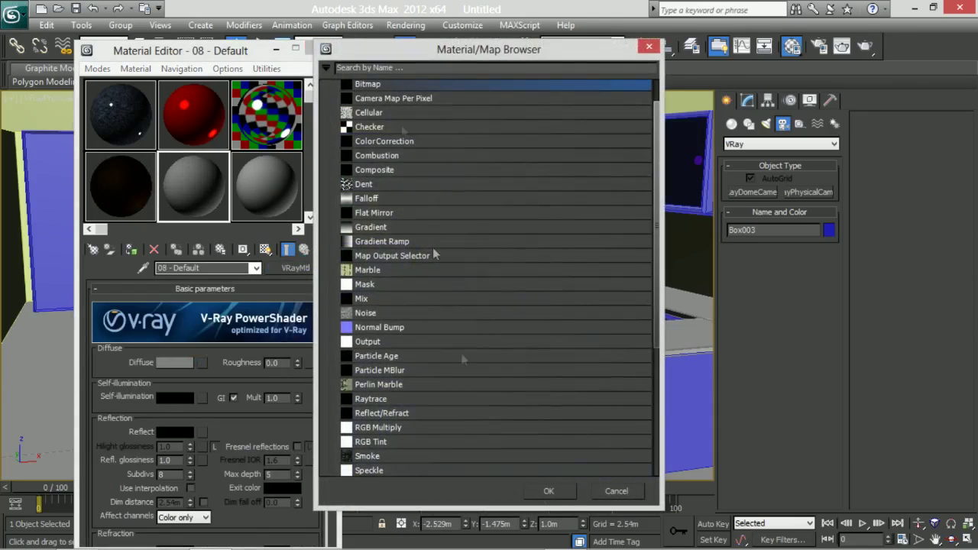
double_click(392, 84)
scroll(268, 153, "down", 5)
left_click(205, 153)
double_click(206, 153)
left_click(204, 432)
double_click(392, 84)
double_click(204, 194)
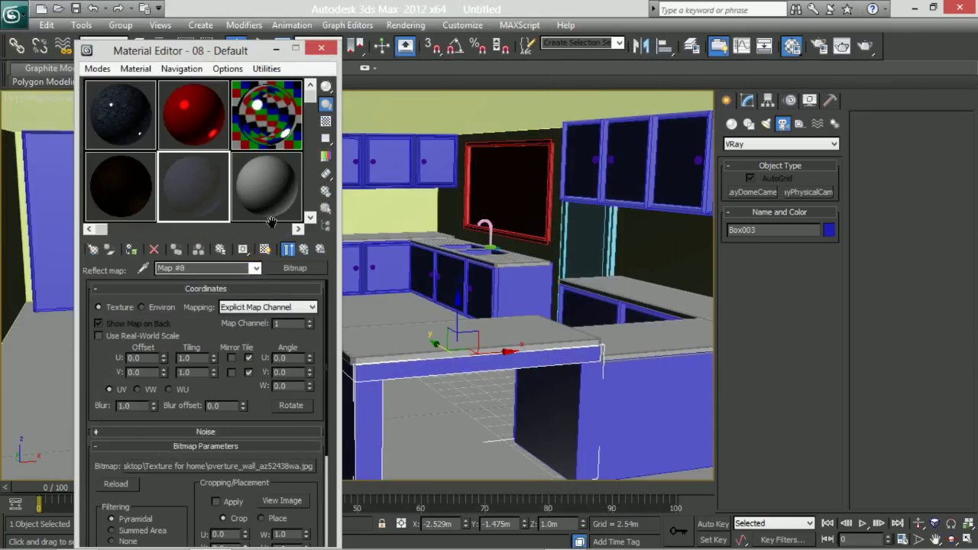
left_click(305, 251)
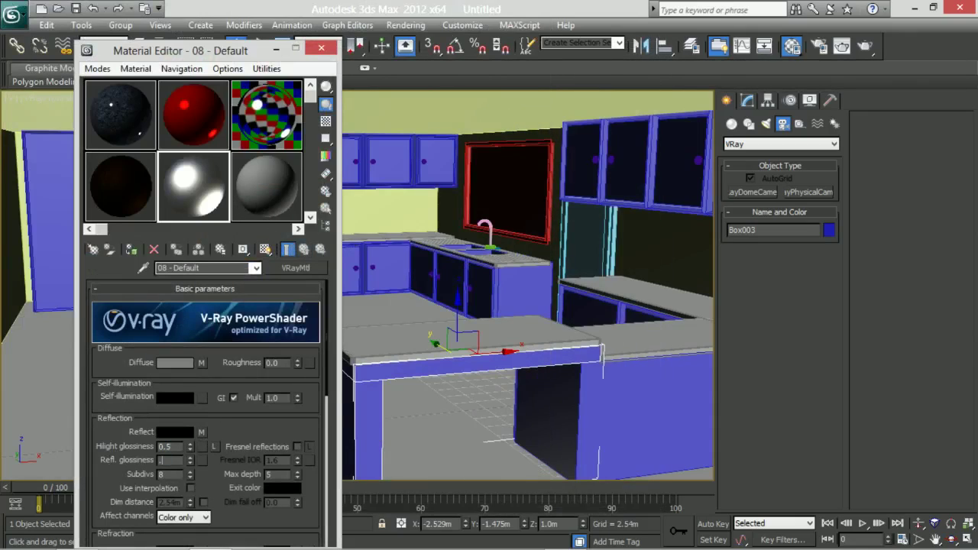
- Make the last slot a VRayMtl with an overture_wall diffuse map and Fresnel reflections
left_click(266, 187)
left_click(295, 268)
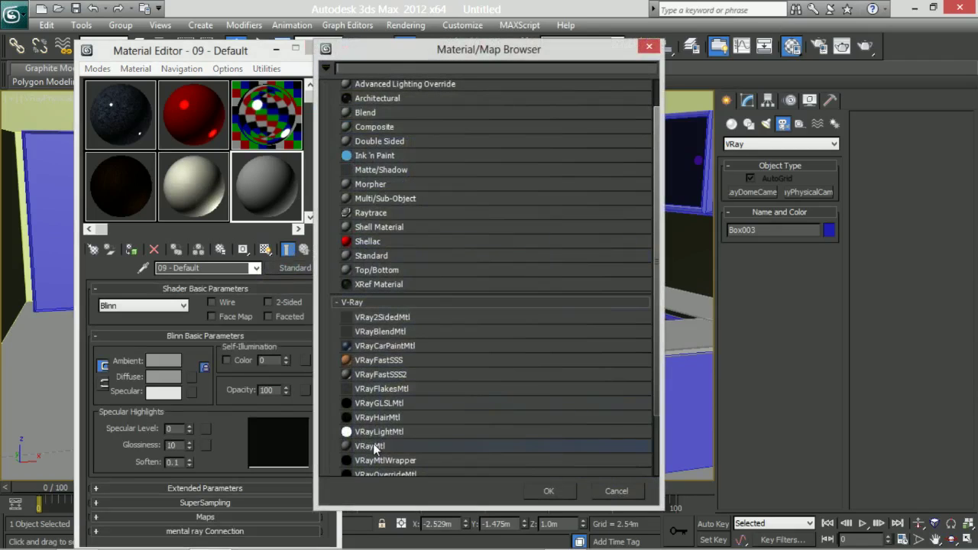
double_click(372, 444)
left_click(201, 362)
left_click_drag(541, 123, 528, 184)
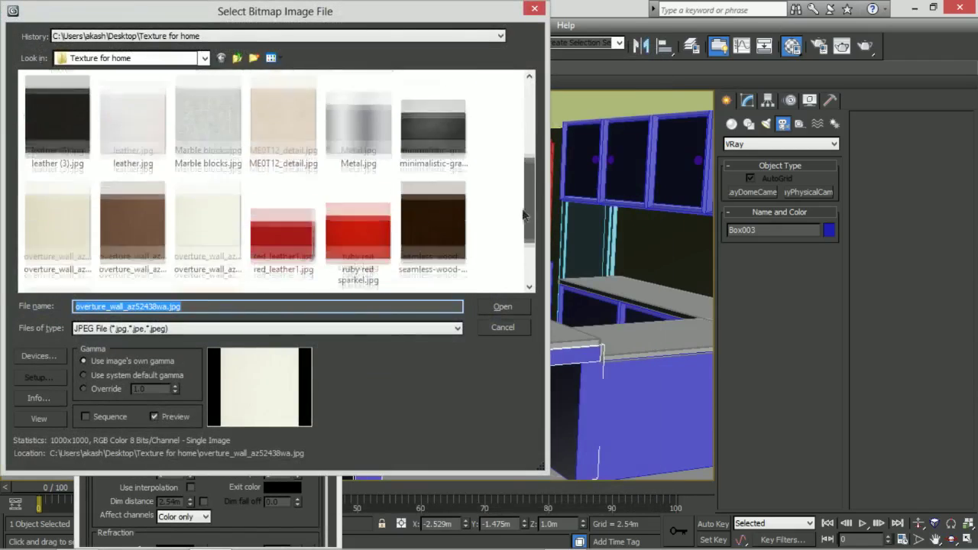
double_click(284, 163)
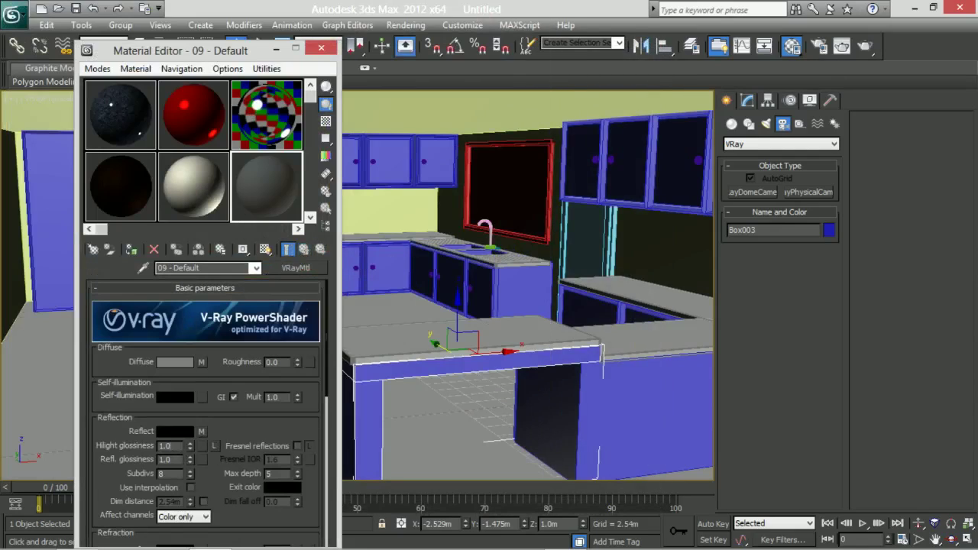
left_click(297, 446)
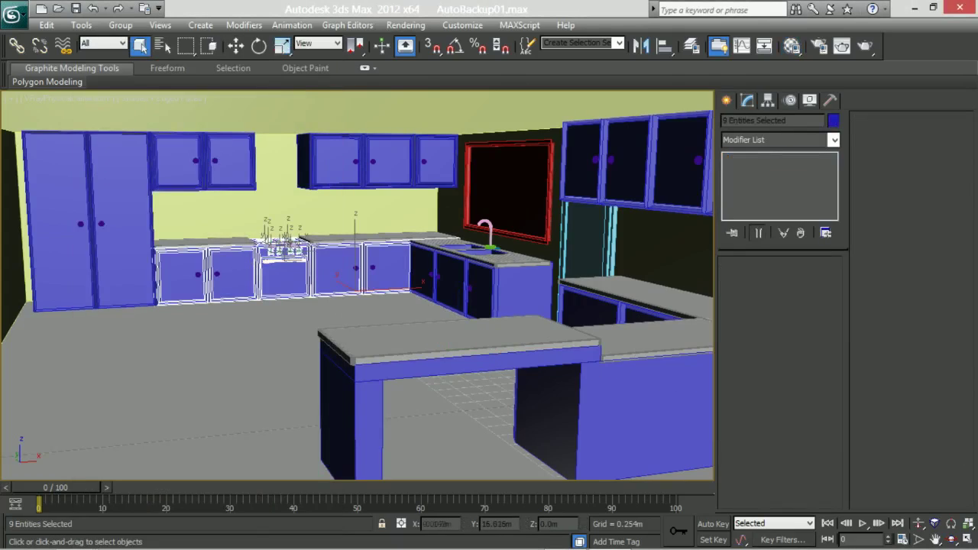
- Isolate the lower counter cabinets and apply the red wood material to the counter box
key("alt+q")
key("p")
scroll(371, 283, "up", 5)
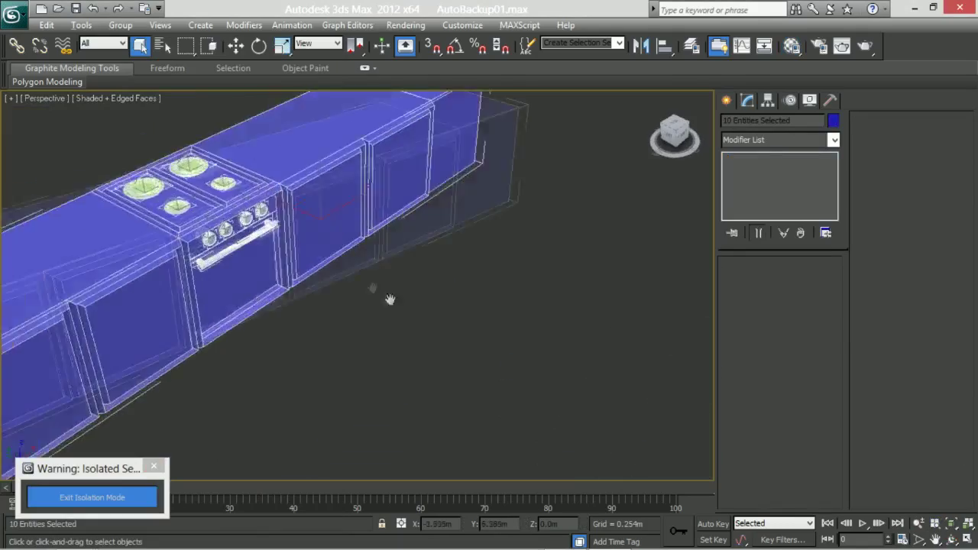
left_click(362, 292)
key("m")
left_click(834, 139)
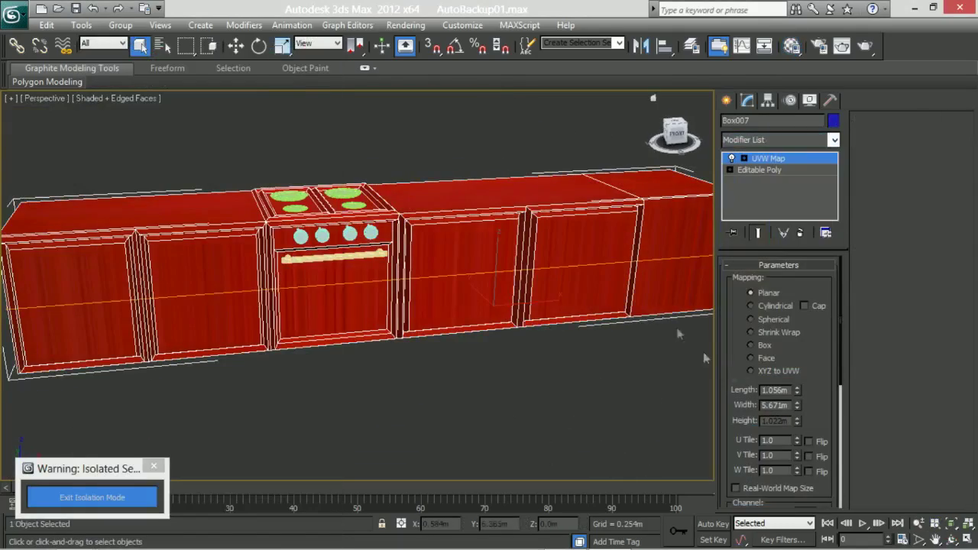
key("ctrl+a")
middle_click_drag(446, 267, 379, 293, "alt")
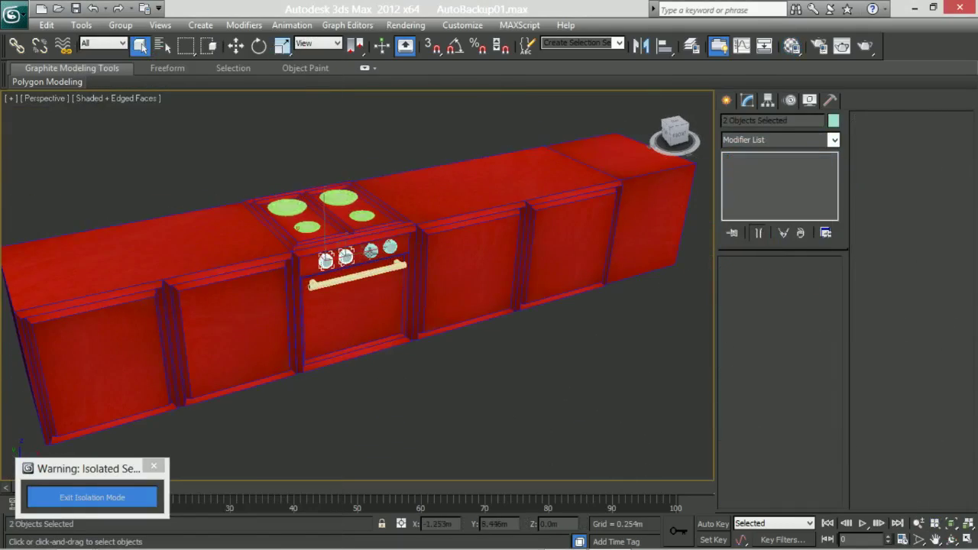
- Assign the red wood material to the remaining cabinets and add a UVW Map modifier
key("ctrl+a")
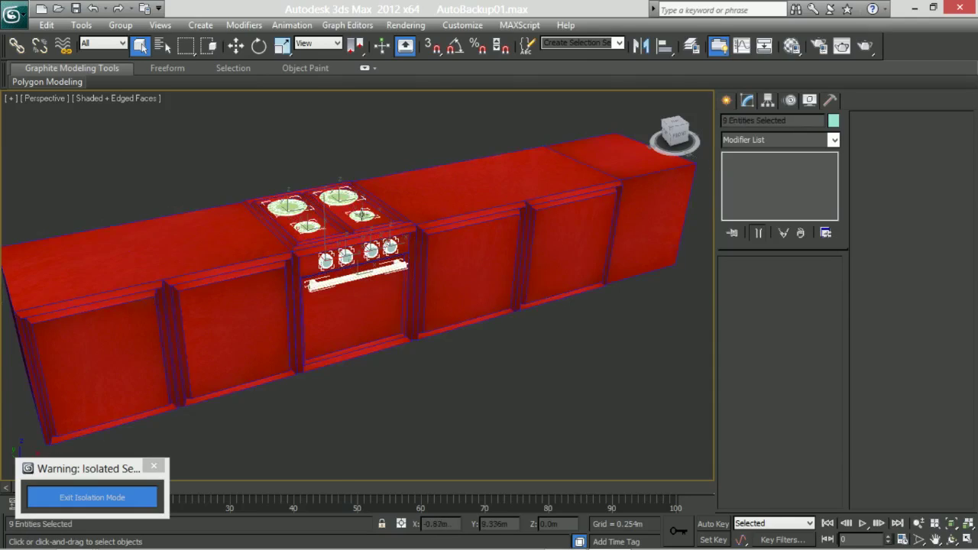
key("m")
key("m")
scroll(200, 346, "down", 3)
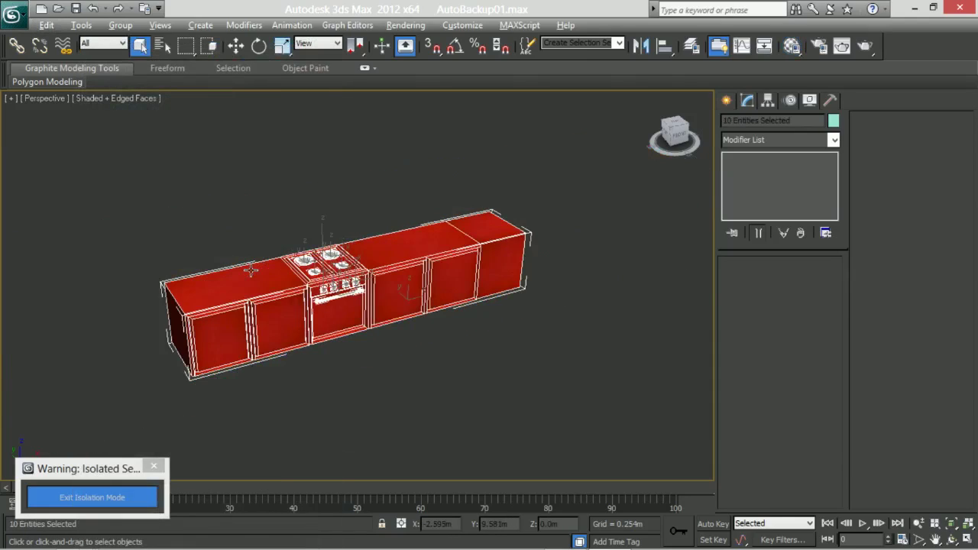
key("alt+q")
key("ctrl+i")
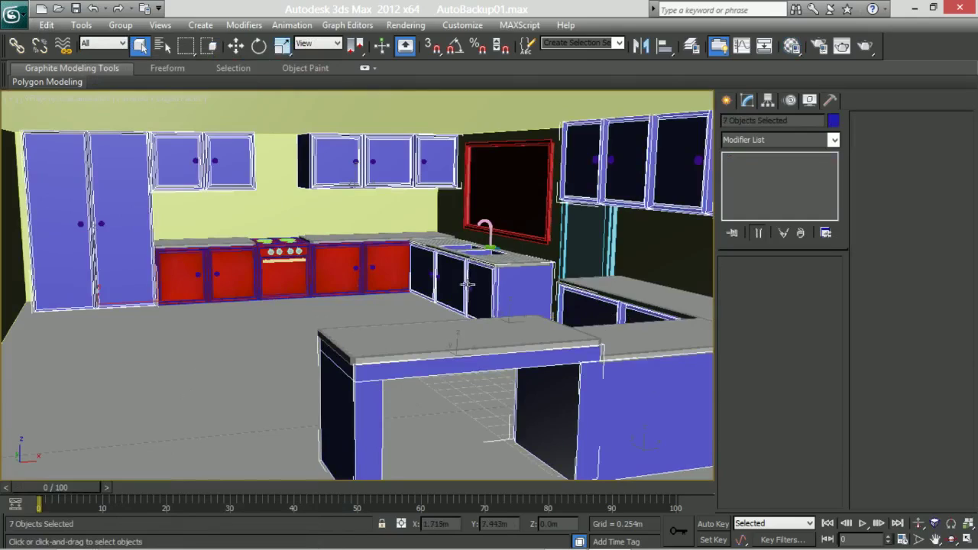
key("m")
left_click(132, 250)
key("m")
left_click(780, 140)
left_click(756, 372)
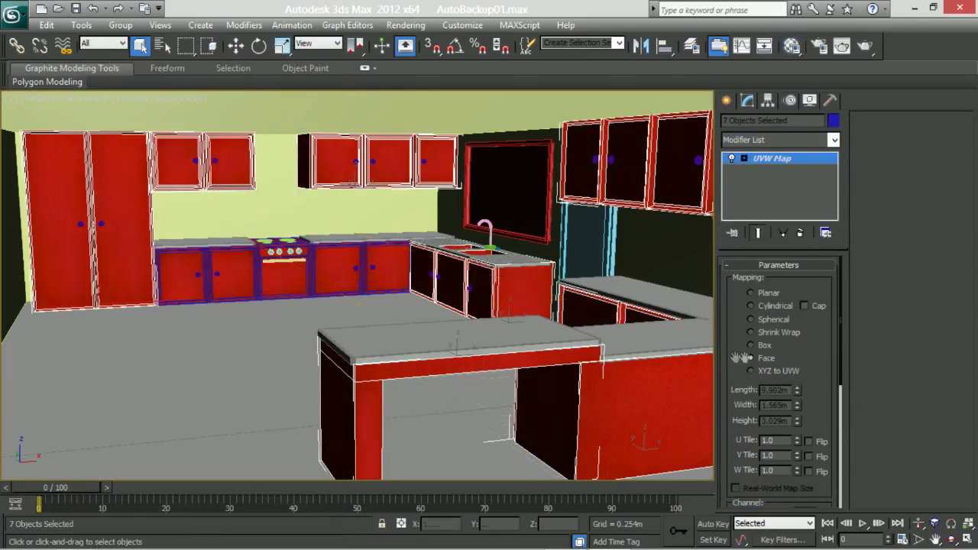
- Select the tall cabinet together with the lower cabinet groups
left_click(104, 224)
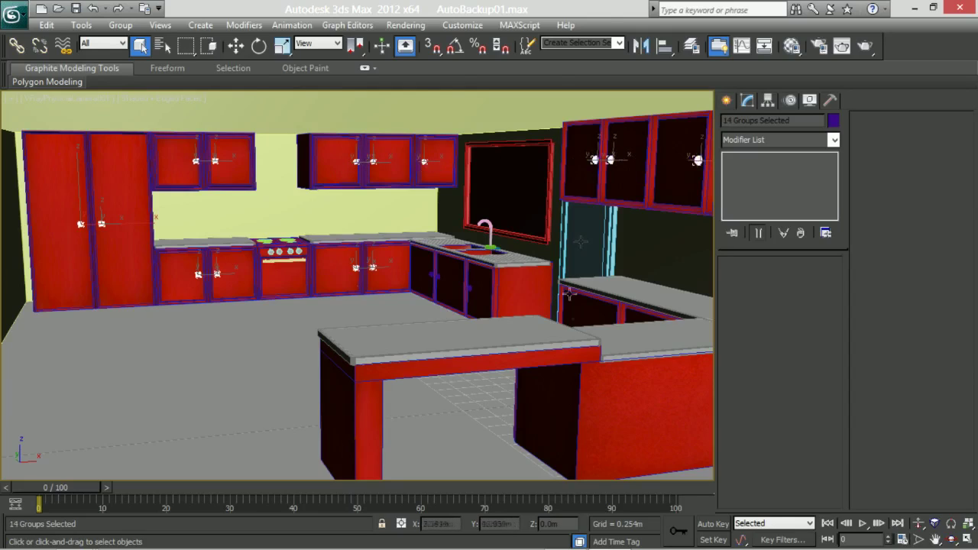
middle_click_drag(678, 131, 644, 182, "alt")
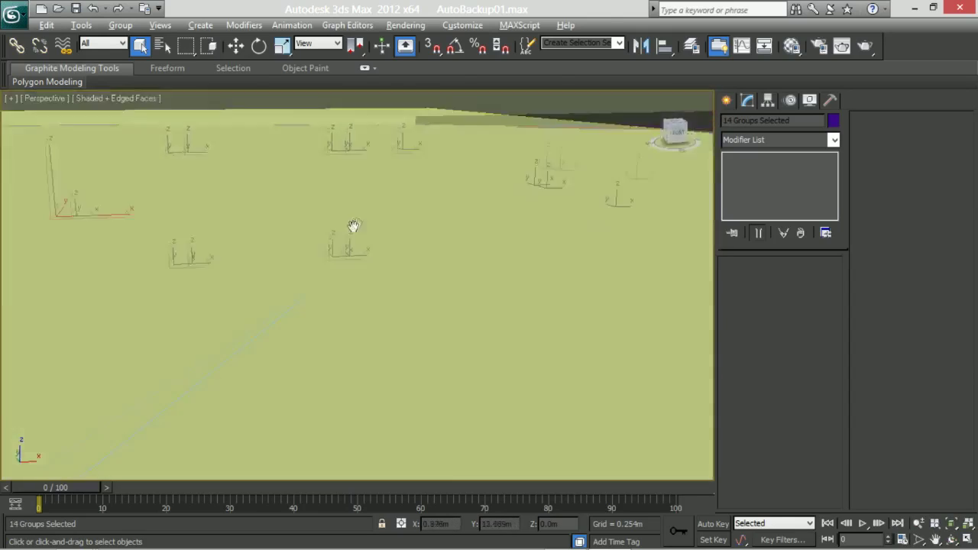
scroll(644, 182, "up", 5)
left_click(452, 257, "ctrl")
key("m")
left_click(321, 48)
scroll(527, 305, "down", 3)
left_click(524, 337)
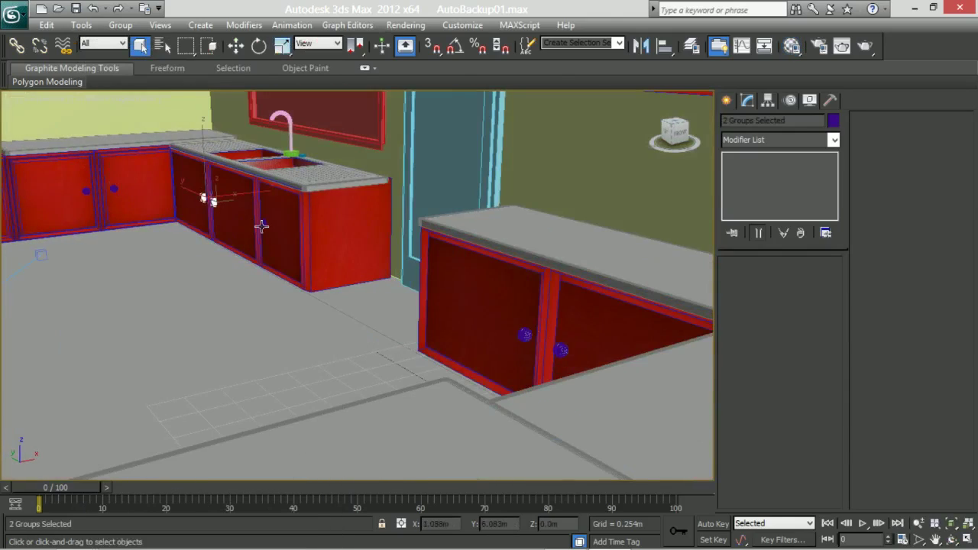
key("m")
left_click(321, 49)
left_click(205, 196)
- Zoom in on the sink cabinet and select the two cabinet pieces to map
middle_click_drag(205, 195, 325, 208, "alt")
scroll(326, 209, "up", 5)
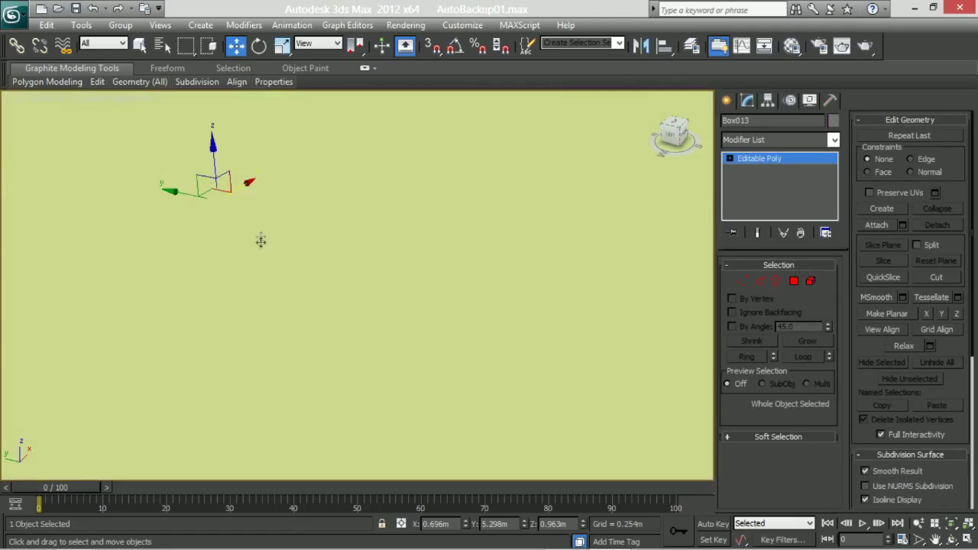
middle_click_drag(260, 240, 239, 169)
key("m")
left_click(321, 48)
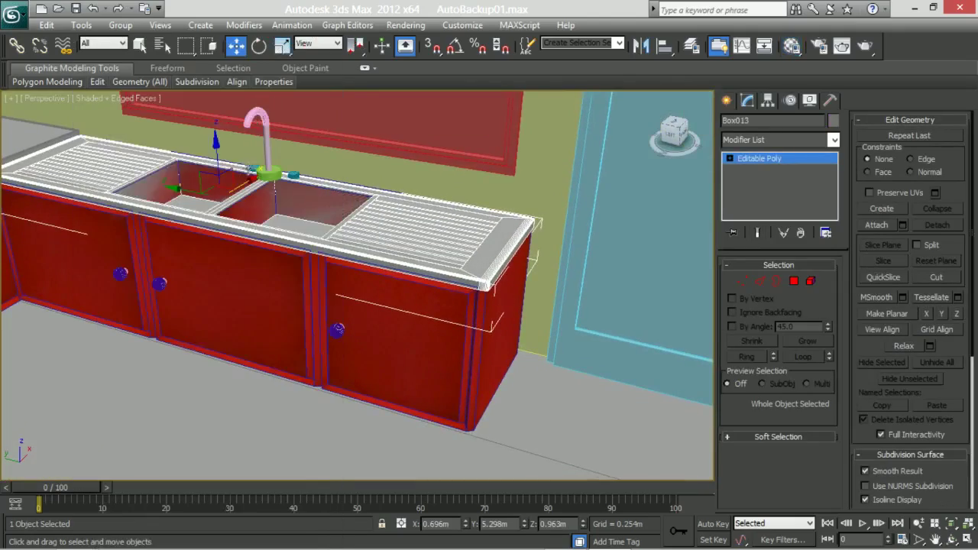
left_click(252, 145)
key("m")
left_click(321, 47)
- Apply a UVW Map with Face projection to the two selected cabinet pieces
scroll(218, 311, "down", 3)
left_click(535, 179)
left_click(611, 305, "ctrl")
key("m")
left_click(321, 48)
left_click(834, 140)
scroll(772, 321, "down", 5)
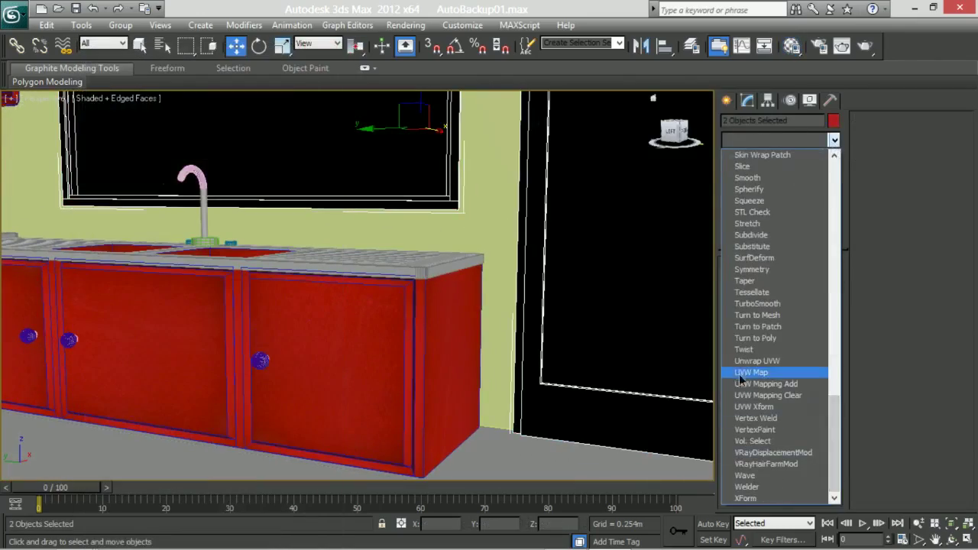
left_click(757, 371)
mouse_move(382, 267)
middle_mouse_down("alt")
mouse_move(447, 233)
mouse_move(17, 246)
middle_mouse_up("alt")
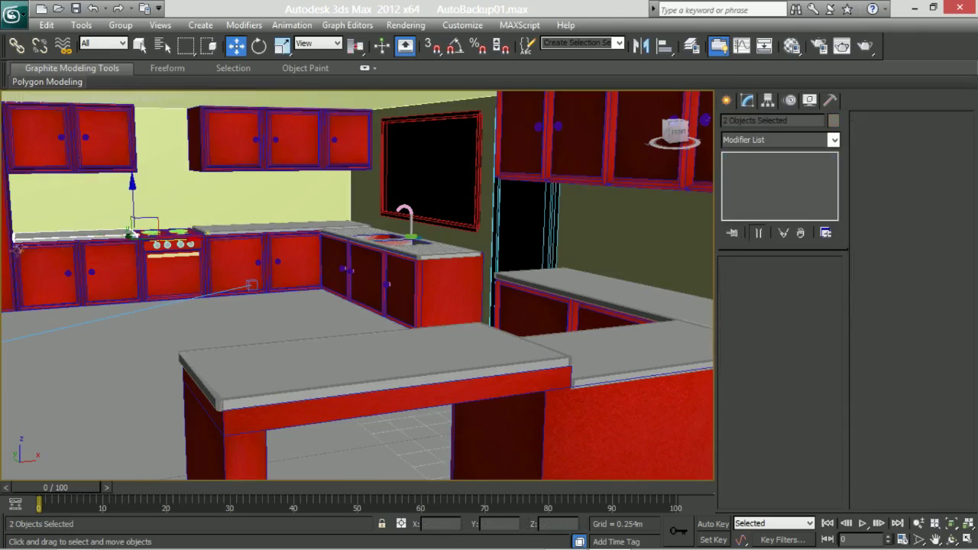
- Select the island and other countertops and assign the dark granite material
left_click(375, 351)
left_click(603, 294, "ctrl")
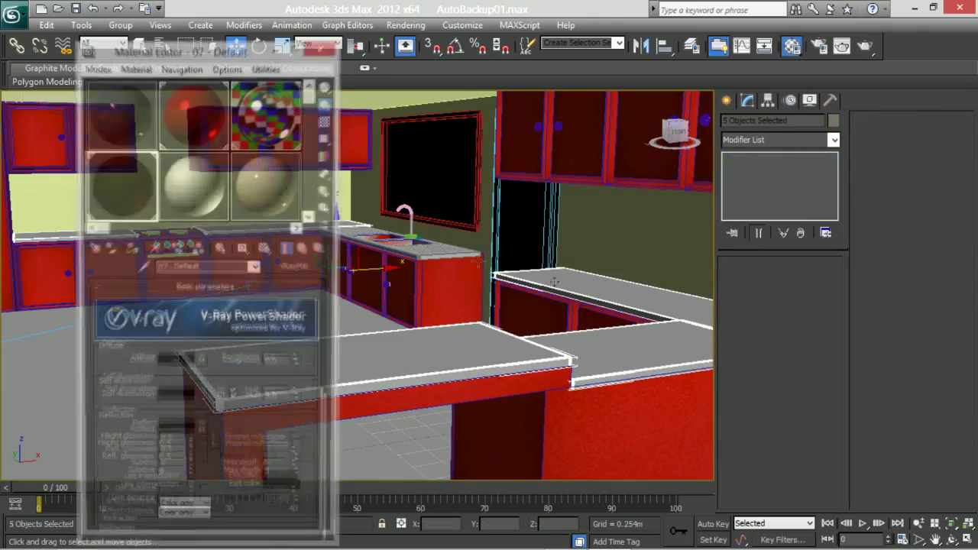
key("m")
left_click(130, 250)
left_click(140, 189)
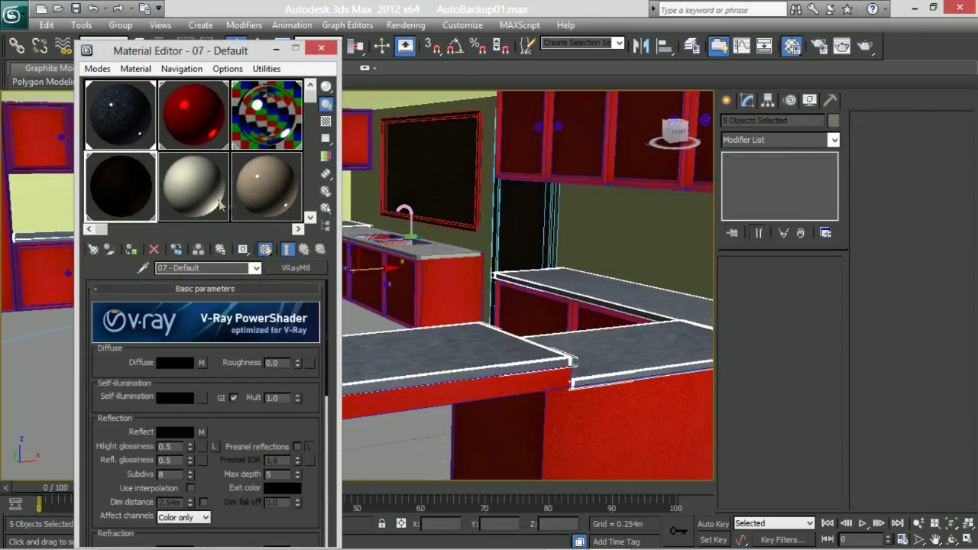
left_click(111, 112)
left_click(130, 249)
left_click(321, 48)
- Add a UVW Map modifier to the countertops and switch its projection to Box
left_click(833, 140)
left_click(745, 359)
left_click(745, 358)
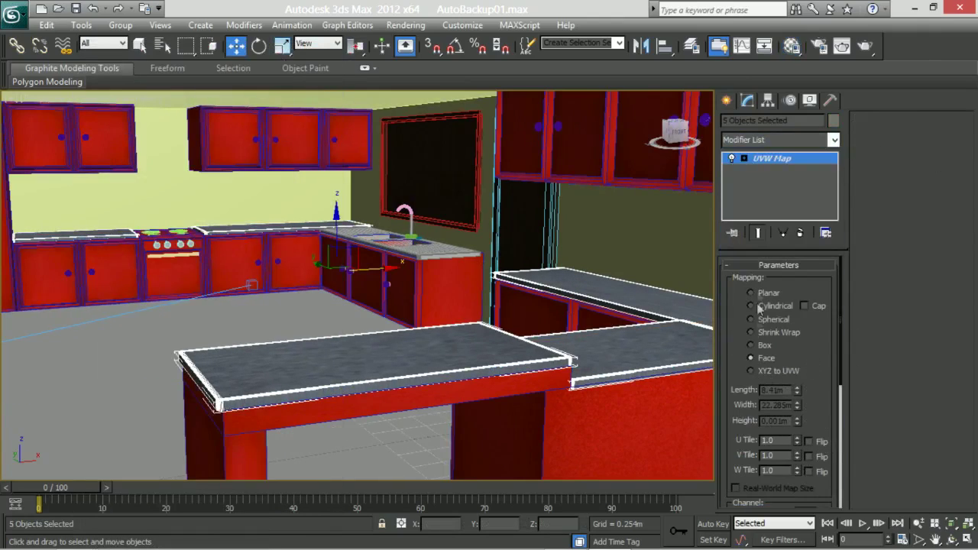
left_click(751, 346)
type("0")
key("Tab")
type("10")
key("Tab")
type("10")
key("Return")
- Set the countertop box mapping length, width and height to 2.0m
type("2")
key("Tab")
key("Tab")
type("5")
key("shift+Tab")
type("2")
key("Tab")
type("2")
key("Return")
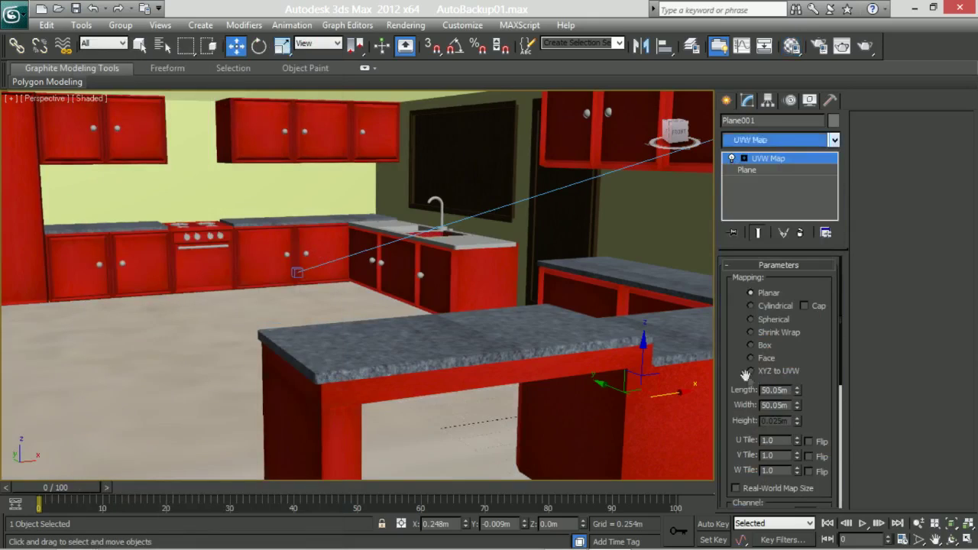
- Set the floor Plane001 UVW mapping to Box and rescale it with 20m, 10m and 2.0m sizes
left_click(751, 345)
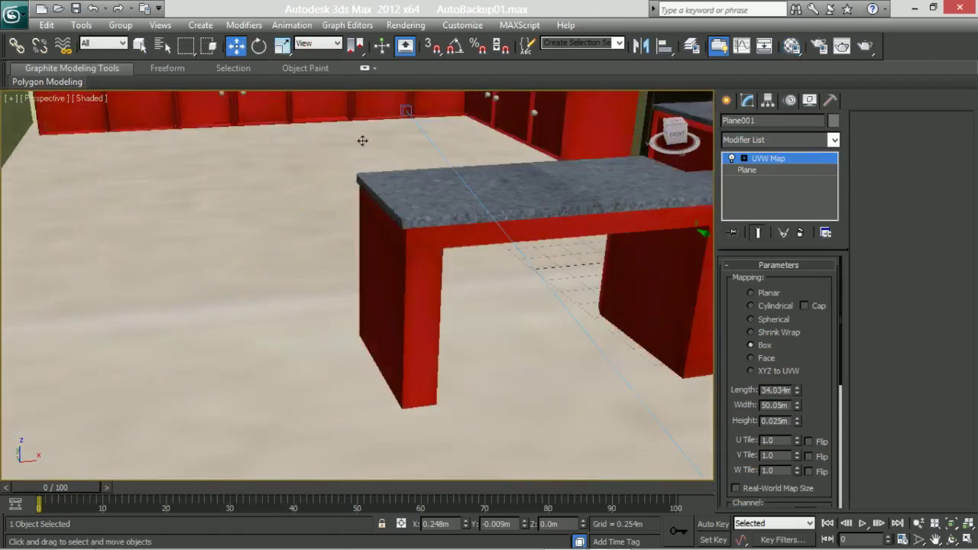
left_click(751, 357)
left_click(750, 345)
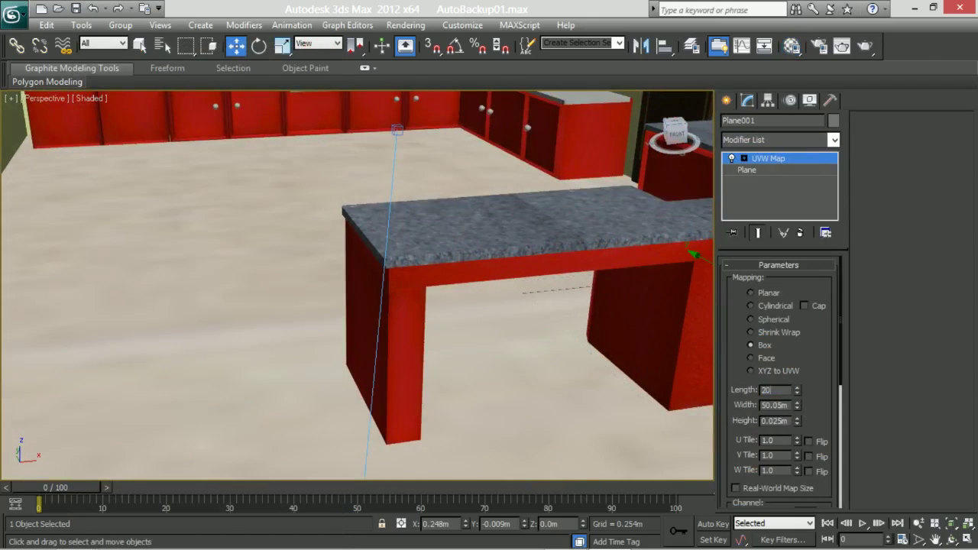
key("Tab")
type("20")
key("Return")
key("Tab")
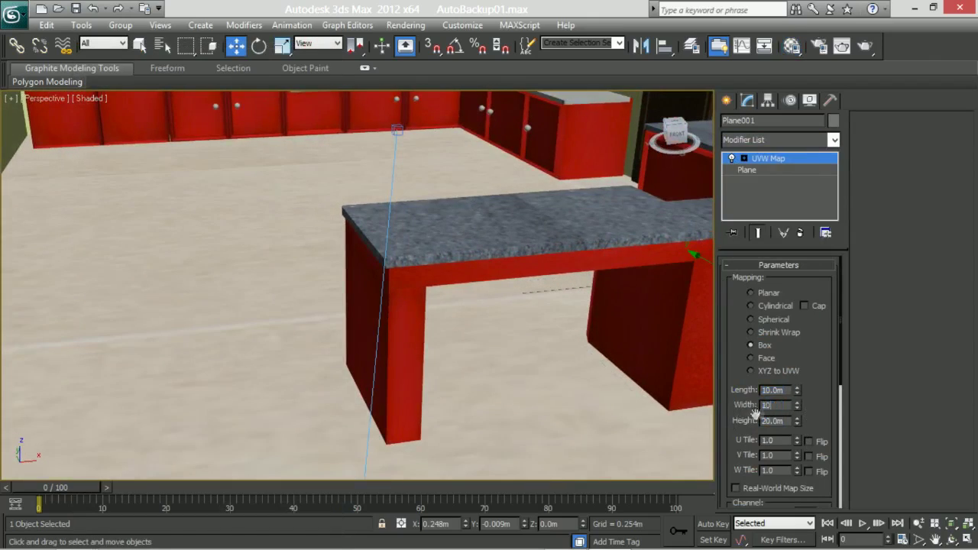
type("10")
key("Tab")
type("10")
key("Tab")
type("2")
key("Return")
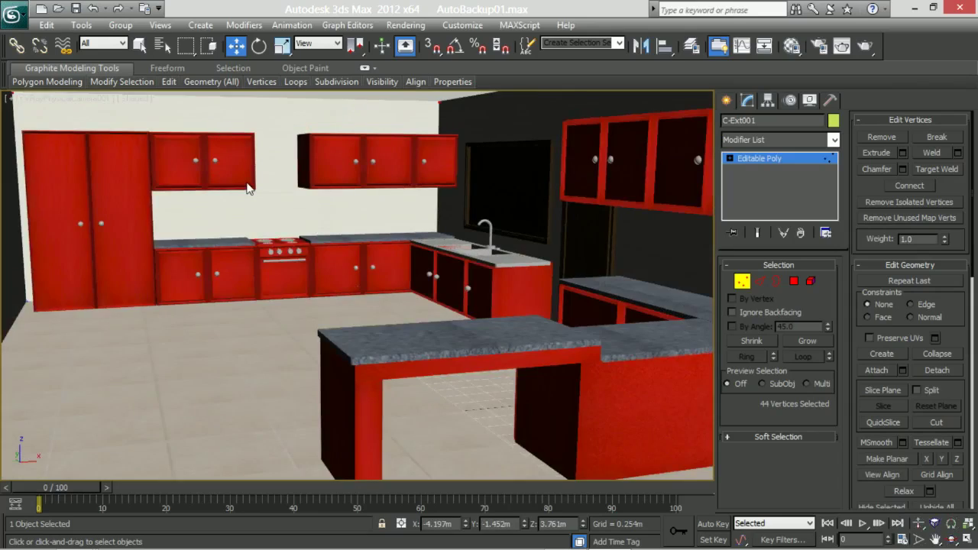
left_click(727, 100)
left_click(766, 123)
- Draw a VRayLight over the kitchen in the Top view
left_click(780, 143)
left_click(753, 192)
key("alt+w")
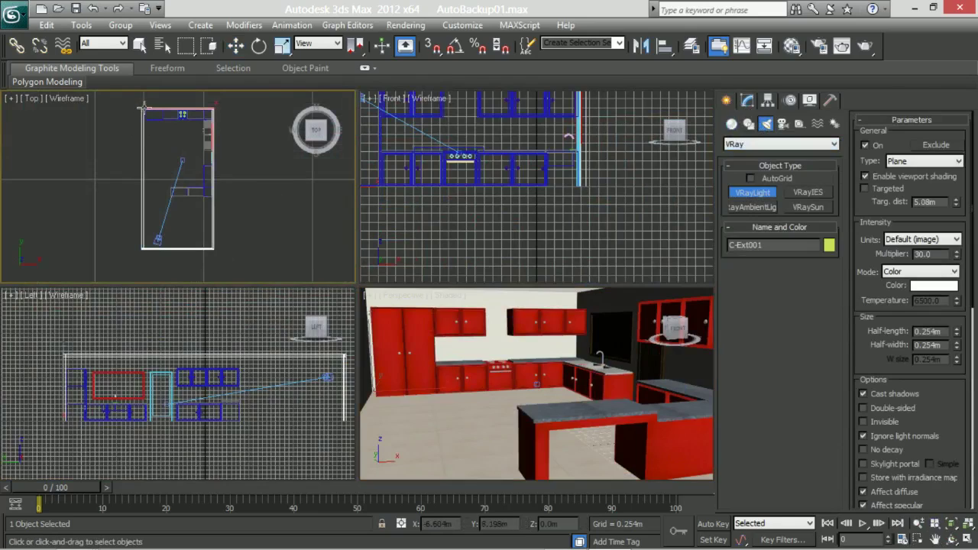
left_click_drag(145, 111, 213, 196)
right_click(497, 345)
key("alt+w")
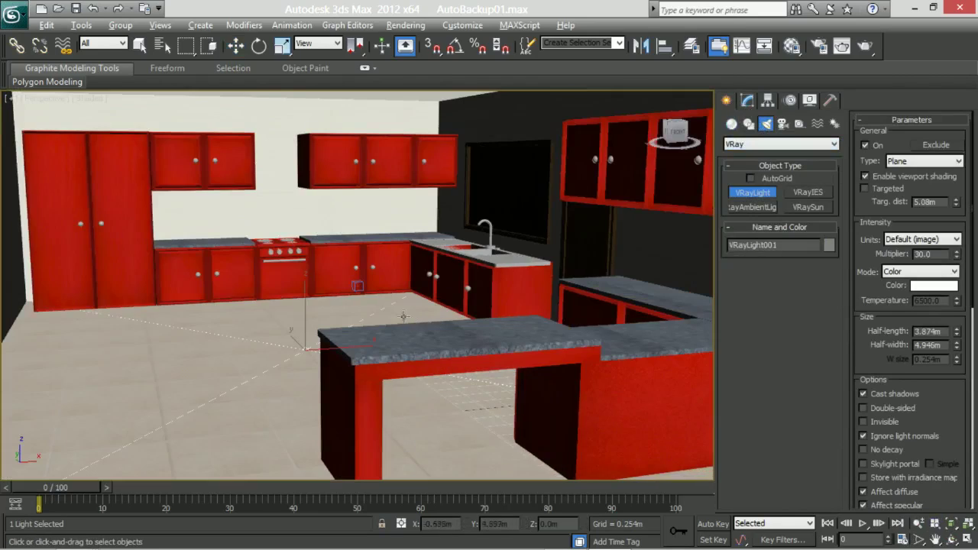
- Change the light type to Sphere and lower it into the room
left_click(747, 100)
left_click(764, 307)
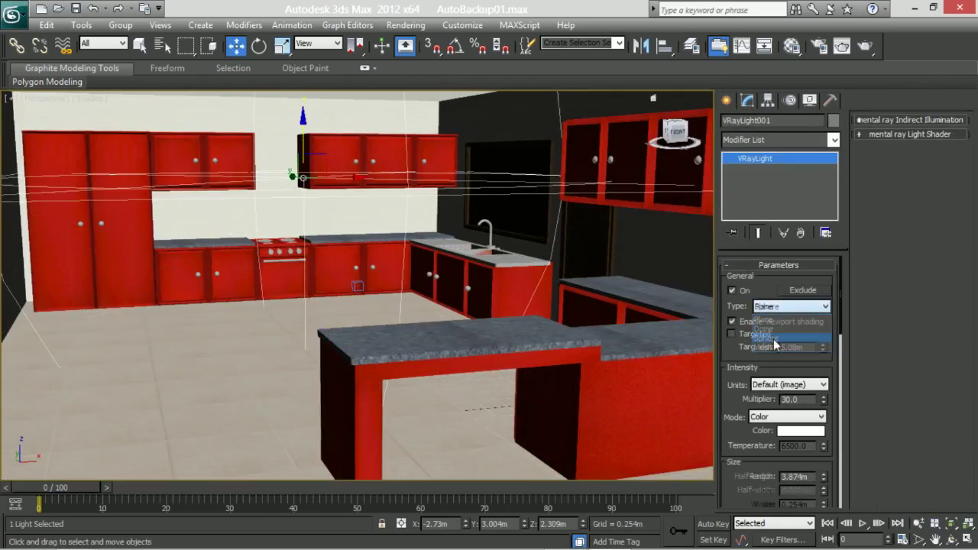
left_click(772, 336)
left_click_drag(305, 116, 303, 227)
key("r")
key("w")
left_click_drag(304, 229, 304, 196)
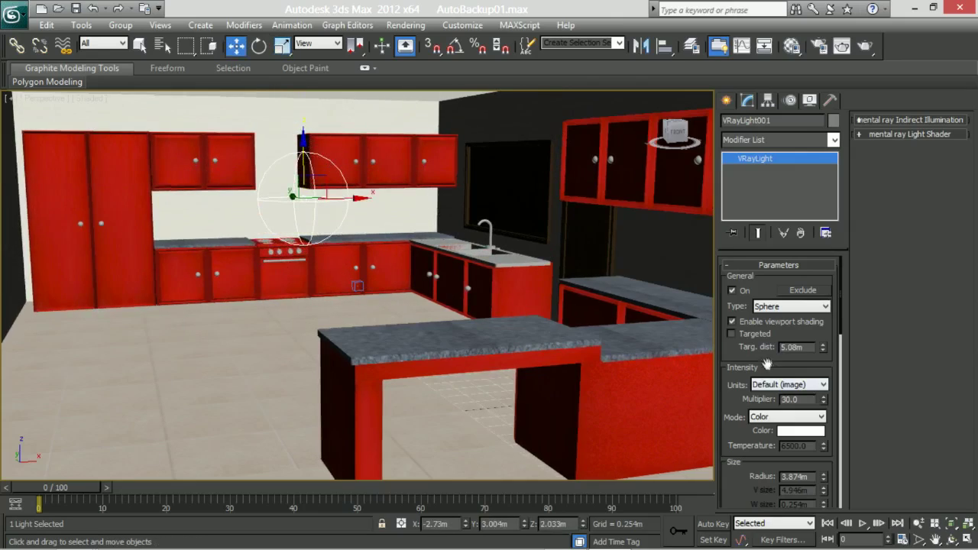
- Scale the sphere light down above the stove area
scroll(764, 382, "down", 5)
scroll(730, 401, "down", 2)
scroll(733, 393, "down", 2)
scroll(795, 390, "up", 4)
scroll(805, 388, "up", 3)
key("r")
left_click_drag(304, 197, 222, 229)
scroll(815, 334, "down", 3)
scroll(794, 367, "up", 2)
scroll(780, 397, "down", 3)
scroll(772, 415, "up", 1)
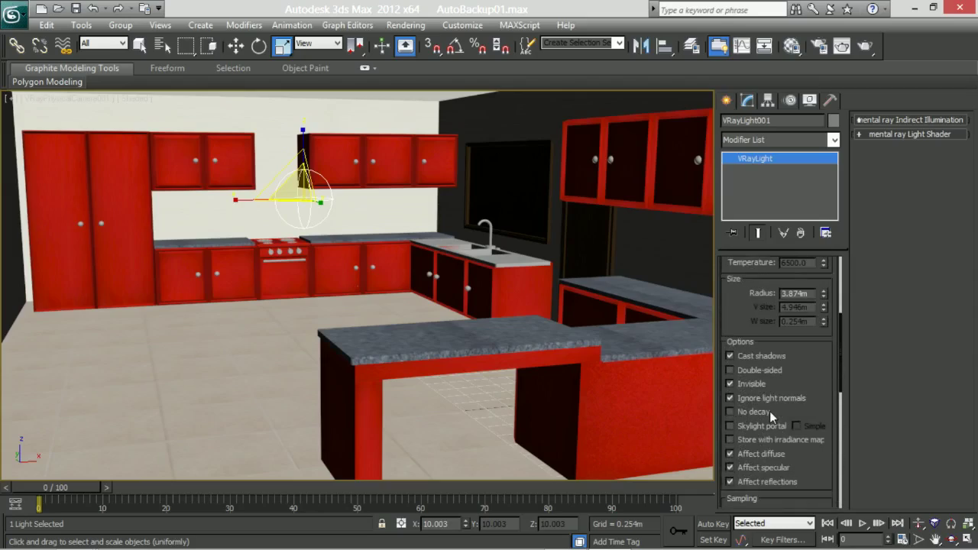
scroll(772, 415, "up", 3)
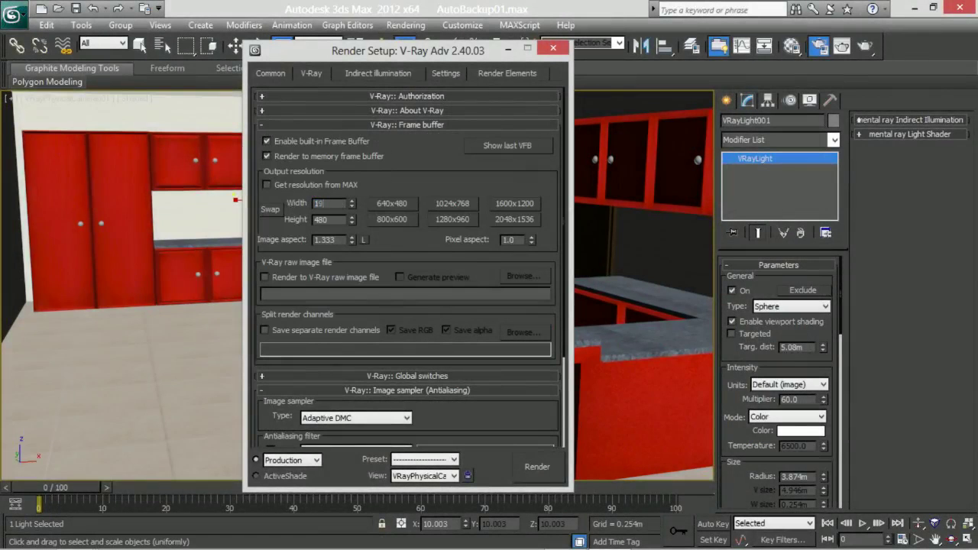
- Finish the 1080 output height, keep the Adaptive DMC image sampler and review color mapping
type("08")
scroll(351, 316, "down", 2)
left_click(355, 299)
left_click(350, 316)
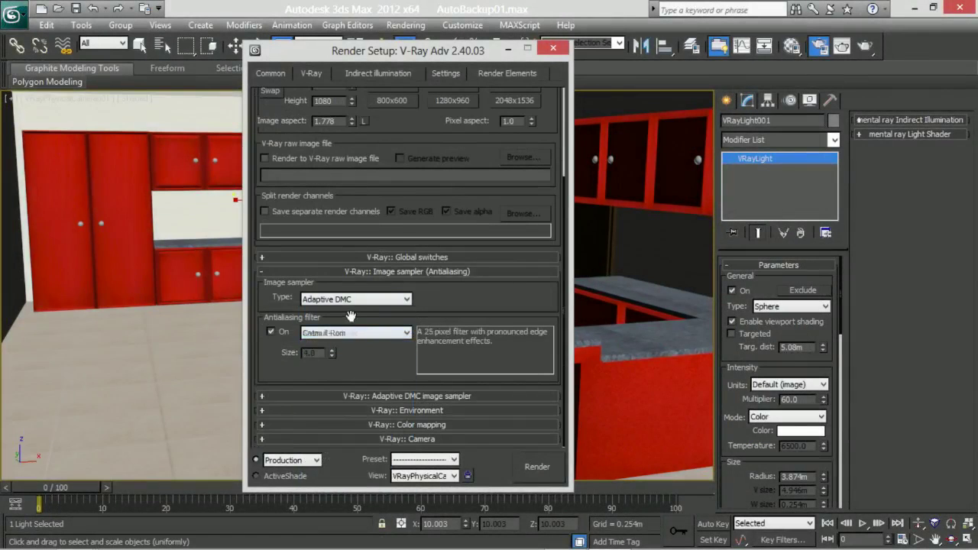
scroll(345, 134, "up", 5)
left_click(406, 167)
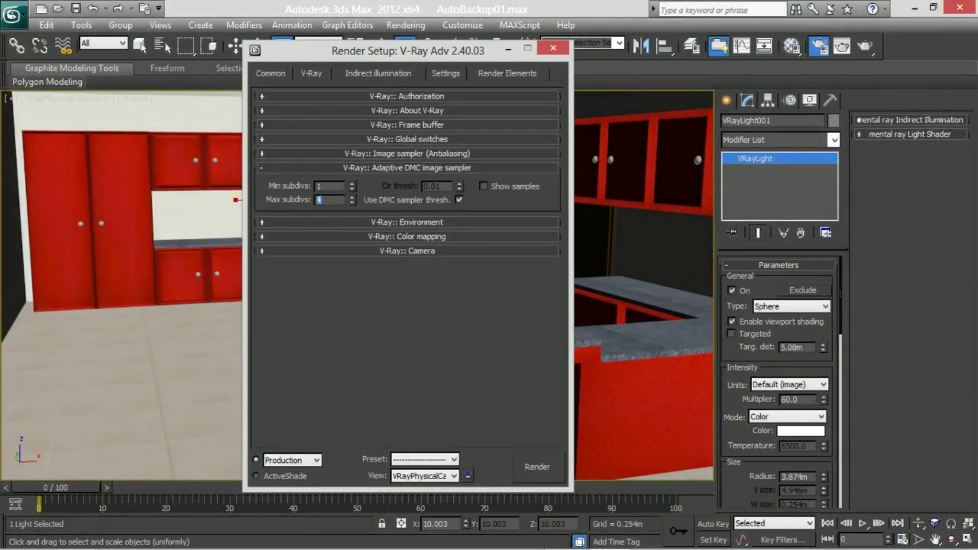
left_click(382, 169)
left_click(407, 196)
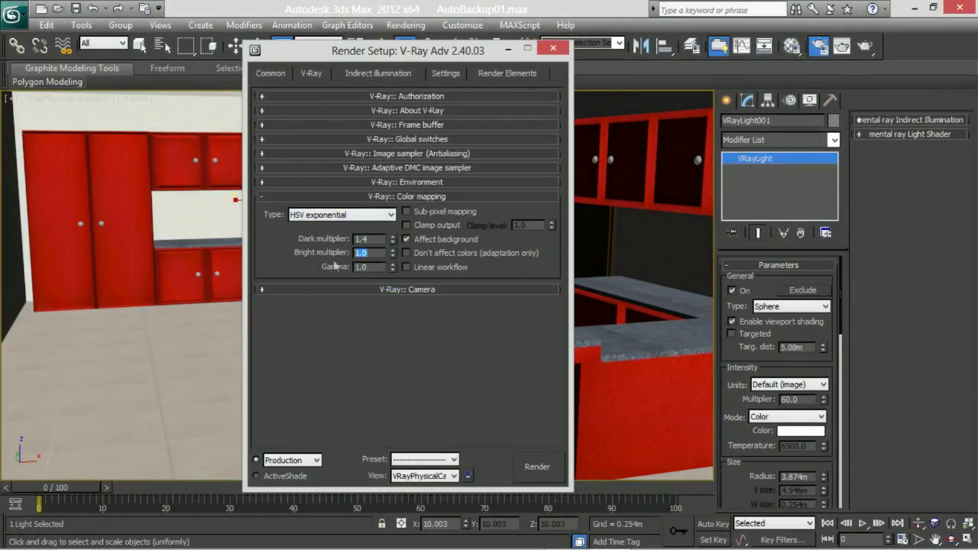
left_click(407, 196)
- Set secondary GI bounces to Light cache and review the irradiance map and light cache settings
left_click(378, 73)
left_click(474, 230)
left_click(403, 259)
left_click(402, 262)
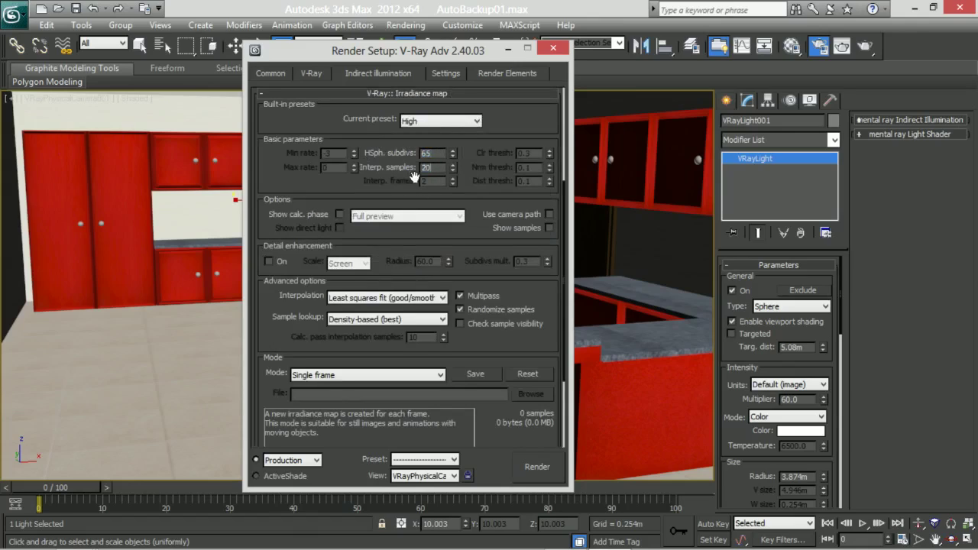
left_click(393, 106)
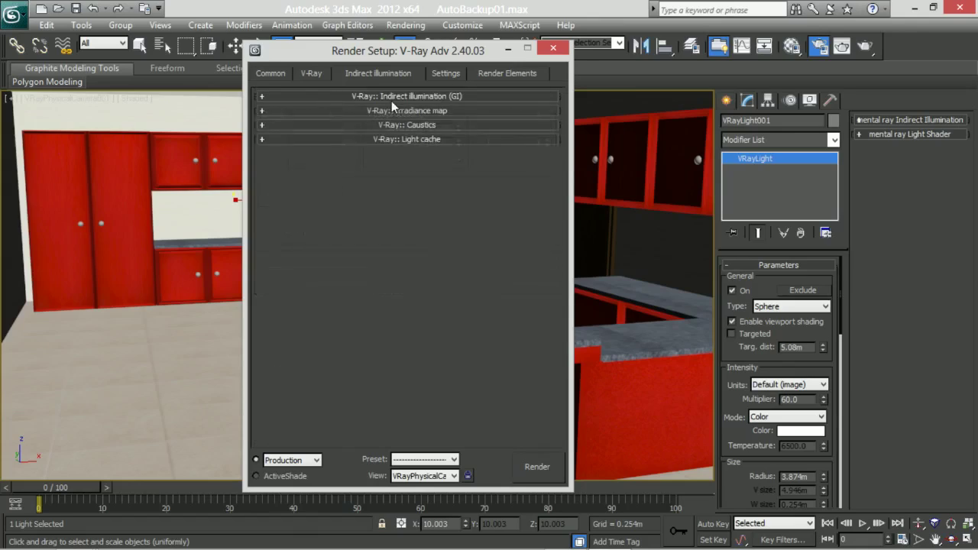
left_click(359, 139)
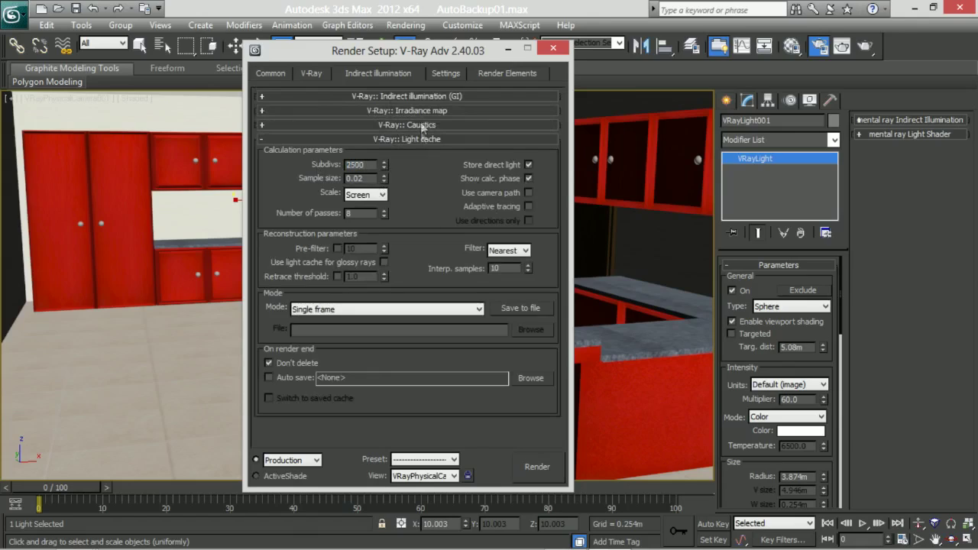
- Close Render Setup and start the 1920×1080 V-Ray render with Shift+Q
left_click(446, 72)
scroll(434, 205, "down", 1)
scroll(424, 333, "up", 1)
left_click(271, 72)
left_click(553, 49)
key("shift+q")
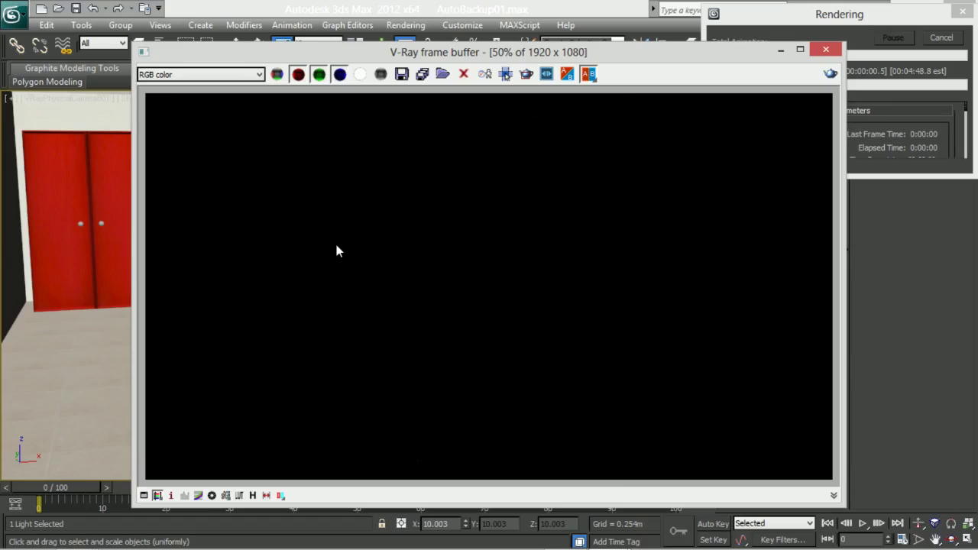